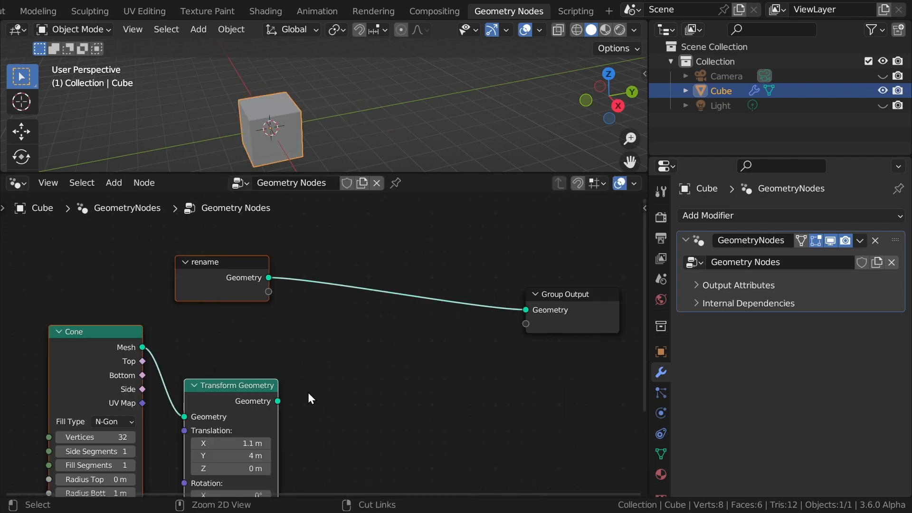
key("ctrl+shift+z")
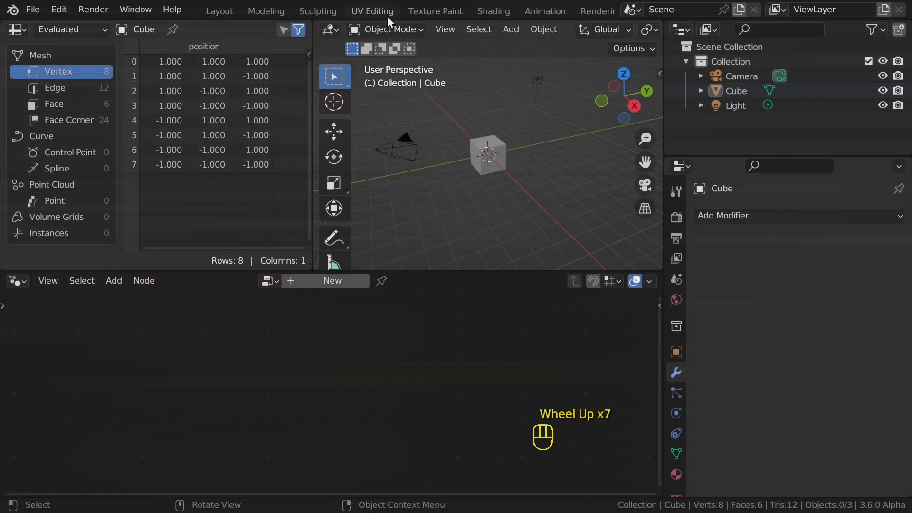
Step: Find the Node Wrangler add-on in the preferences by searching for "node", enable it and close the preferences
left_click(61, 9)
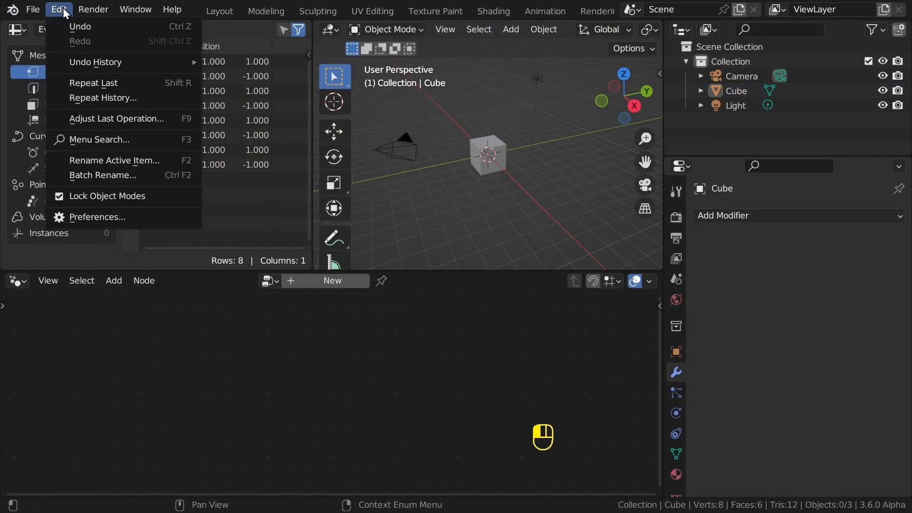
left_click(127, 212)
left_click(414, 51)
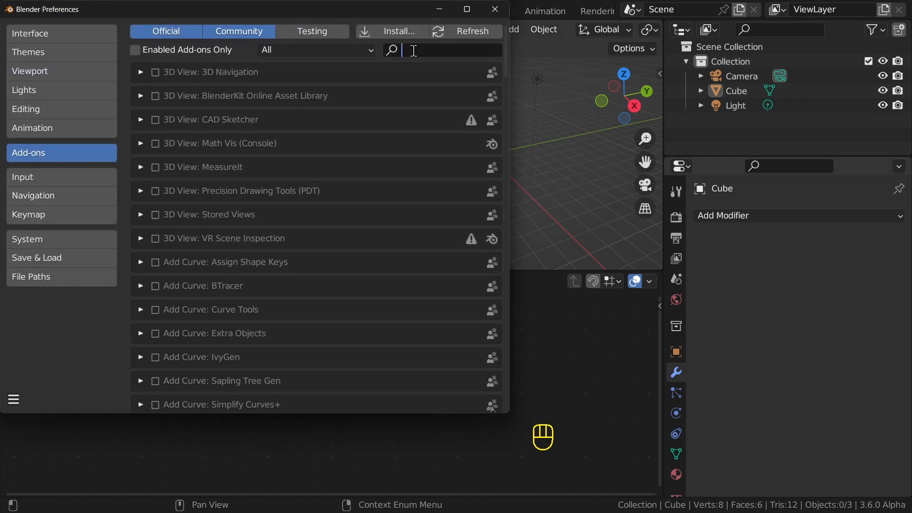
type("node")
key("Return")
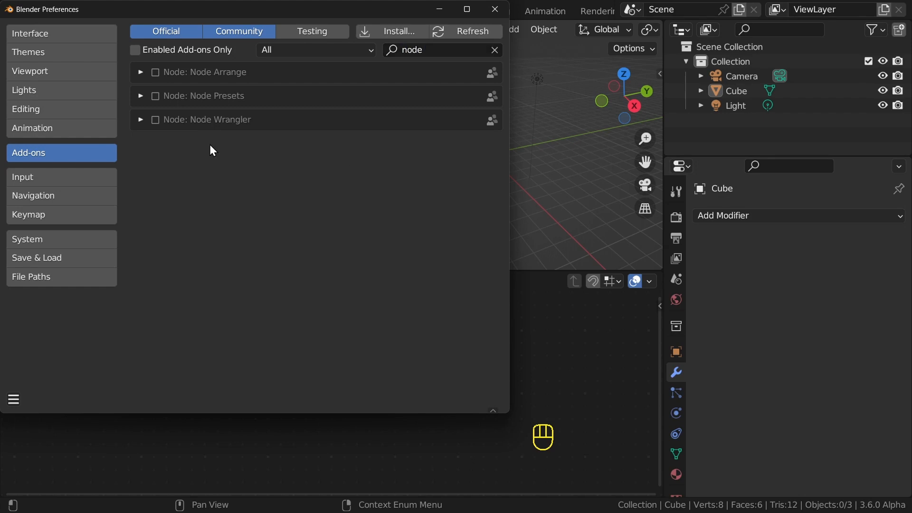
left_click(155, 120)
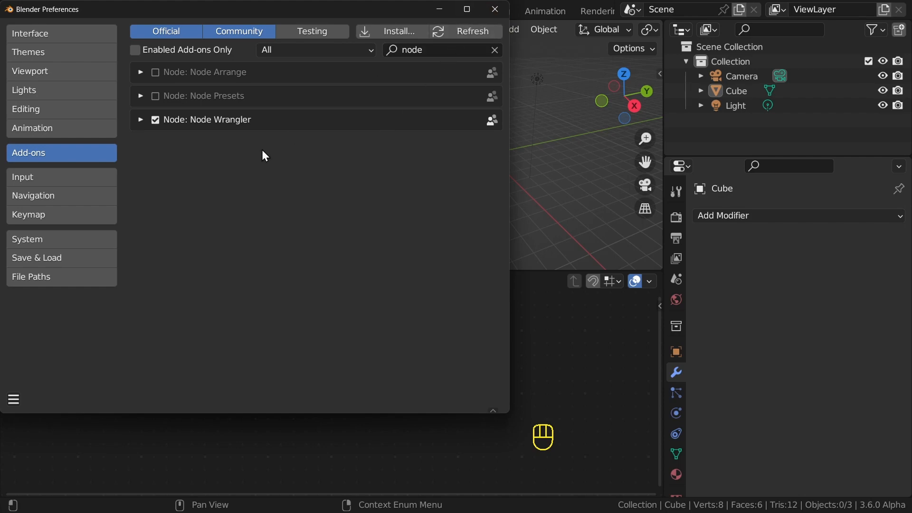
left_click(495, 9)
Step: Expand the 3D viewport over the spreadsheet area and enlarge the node editor below it
scroll(386, 5, "up", 3)
scroll(387, 5, "down", 3)
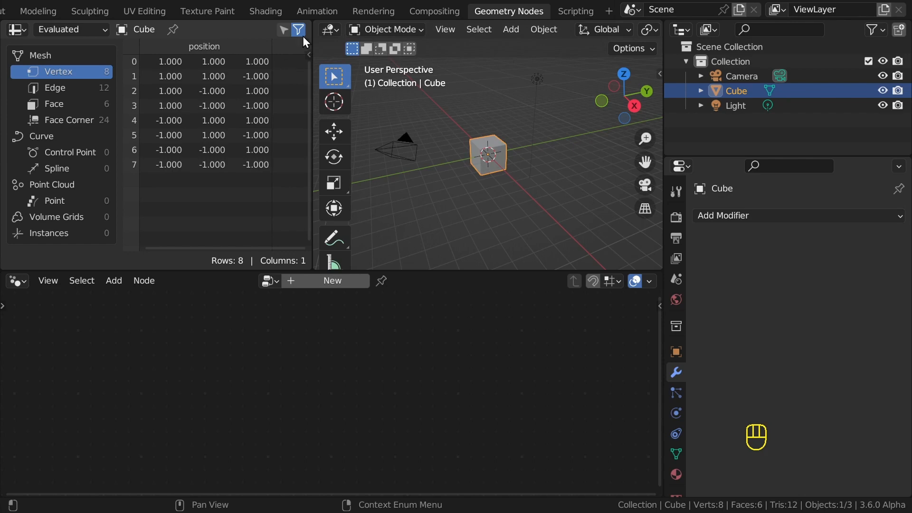
left_click_drag(314, 20, 269, 40)
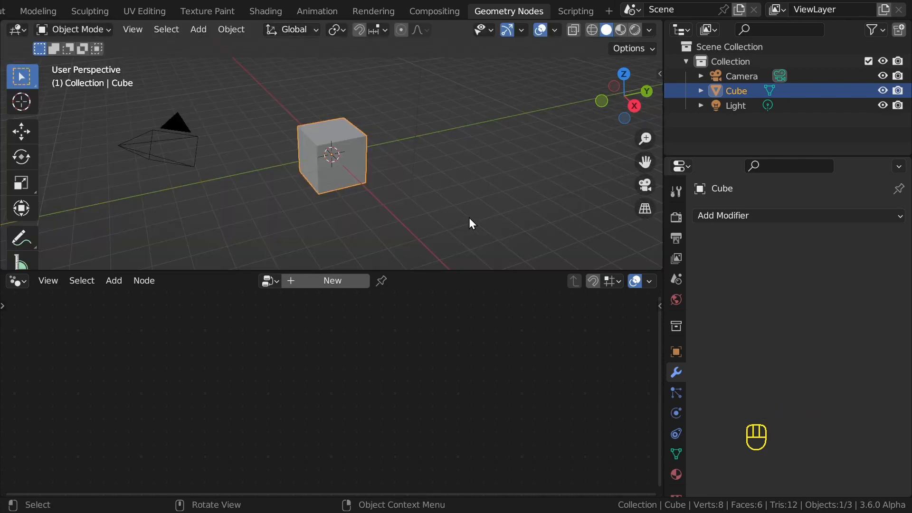
left_click_drag(457, 269, 456, 219)
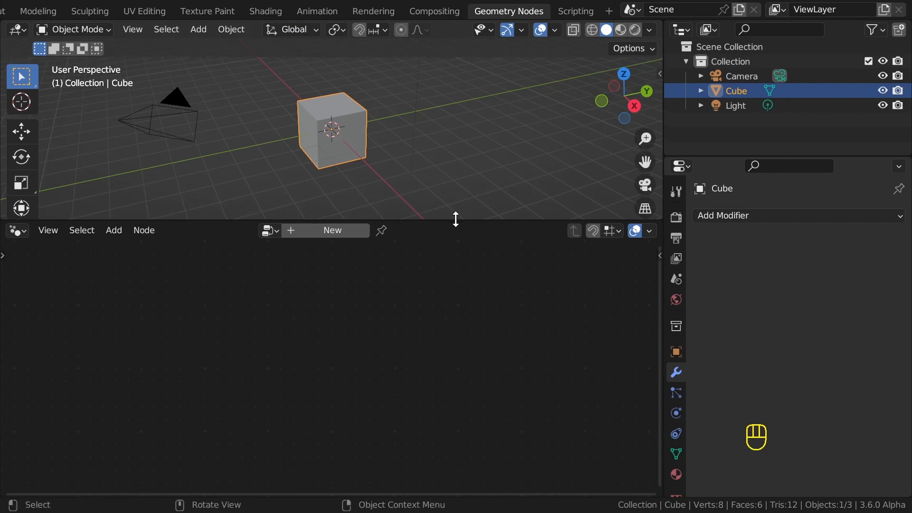
Step: Hide the camera and the light in the viewport, leaving only the cube visible
left_click(883, 76)
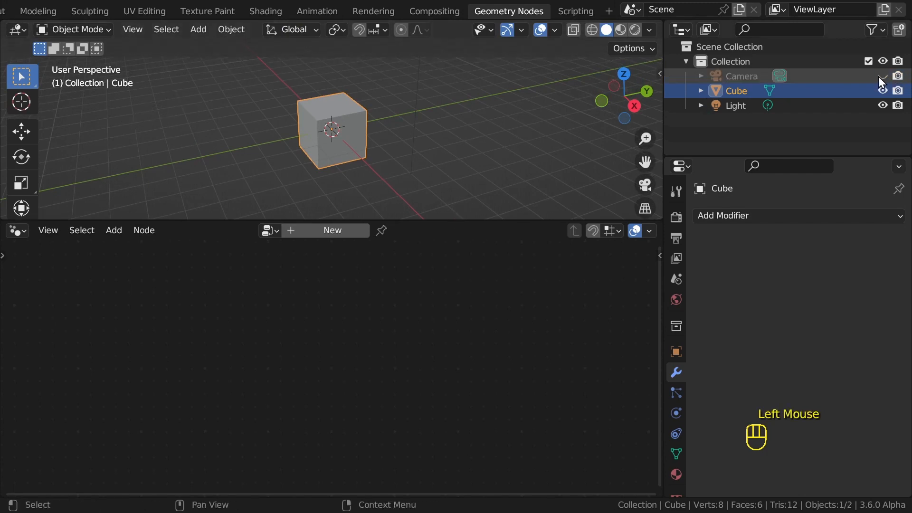
left_click(882, 105)
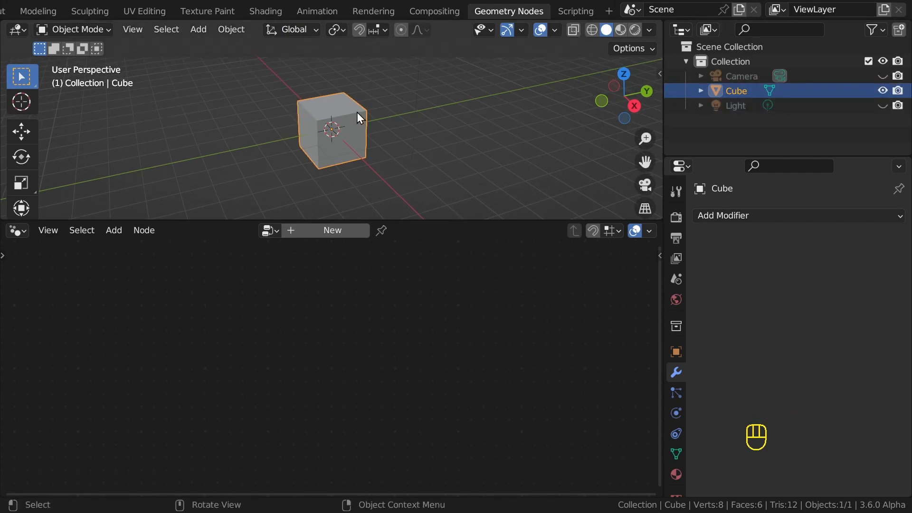
Step: Create a new geometry node tree on the cube
left_click(352, 231)
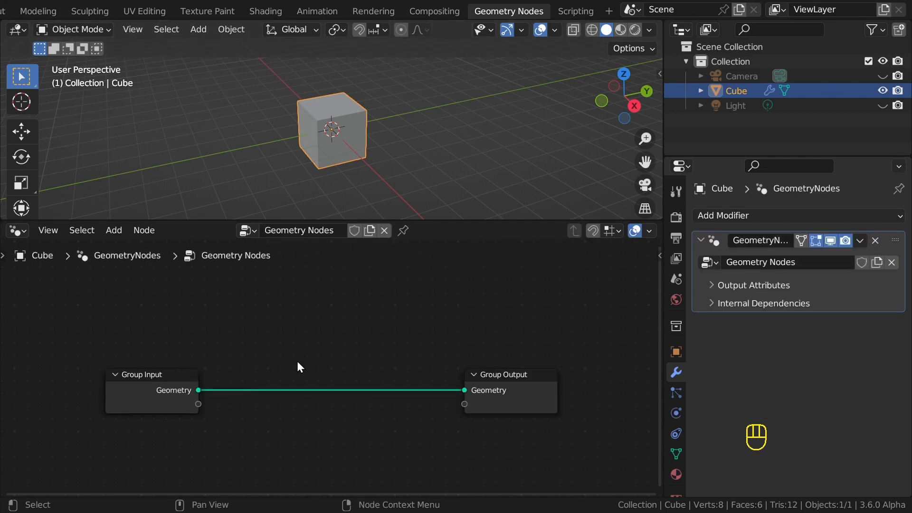
middle_click_drag(342, 390, 350, 336)
scroll(351, 338, "up", 2)
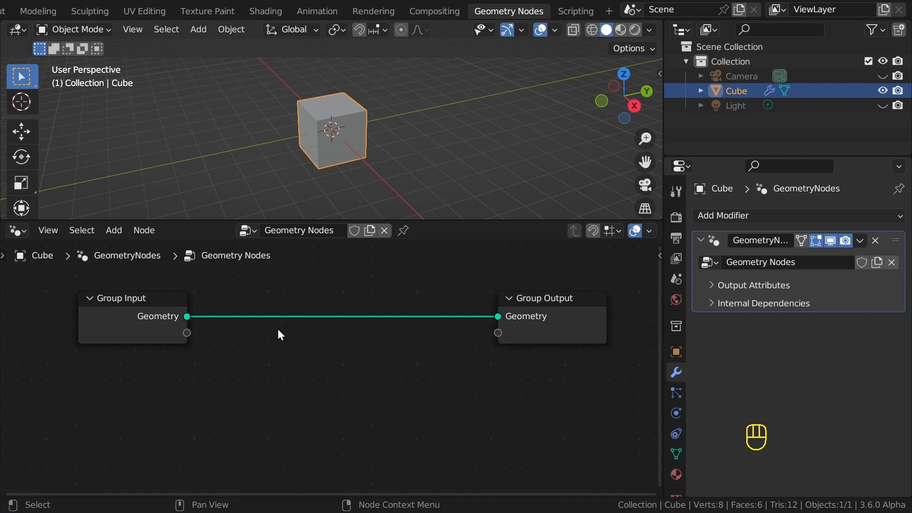
Step: Add a Cone mesh primitive node and link its Mesh output to the Group Output's Geometry input
key("shift+a")
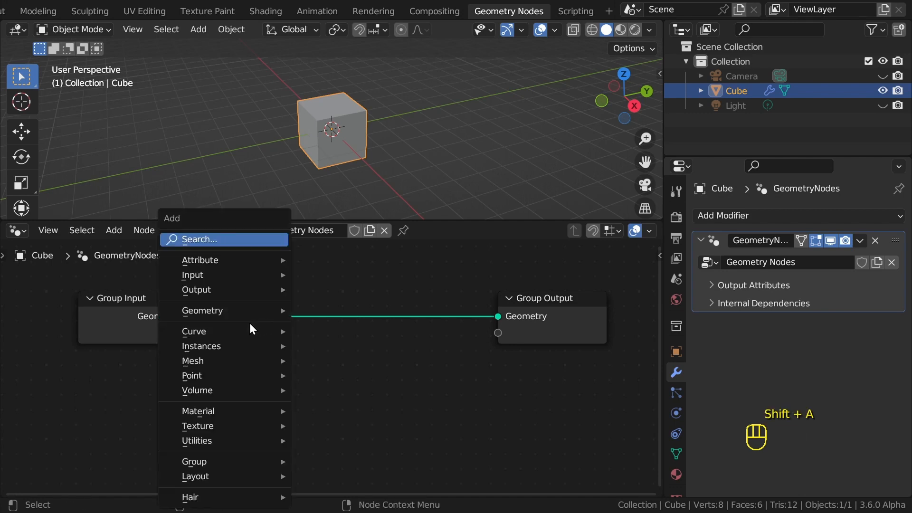
mouse_move(205, 359)
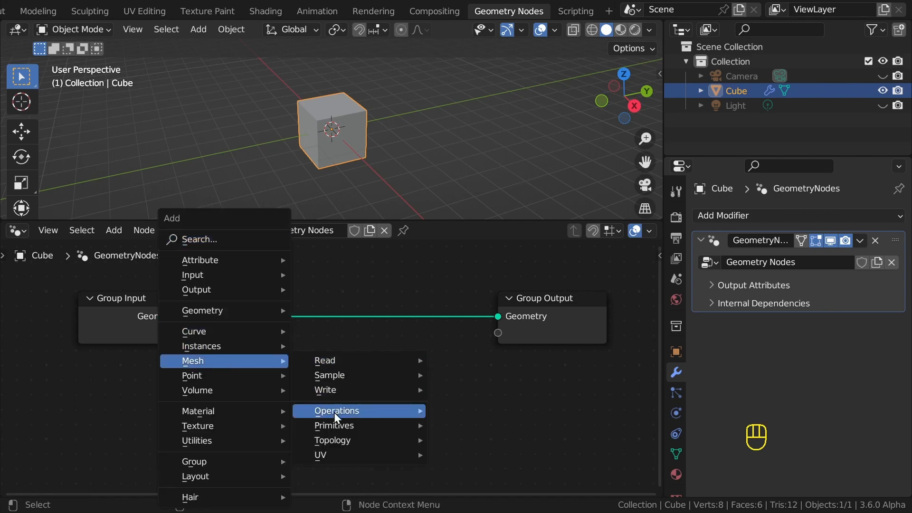
mouse_move(336, 427)
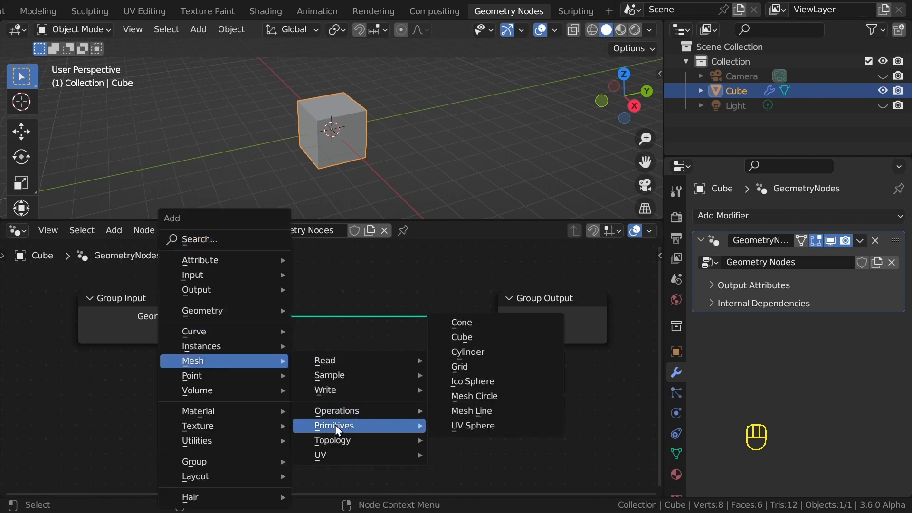
left_click(474, 322)
left_click(230, 383)
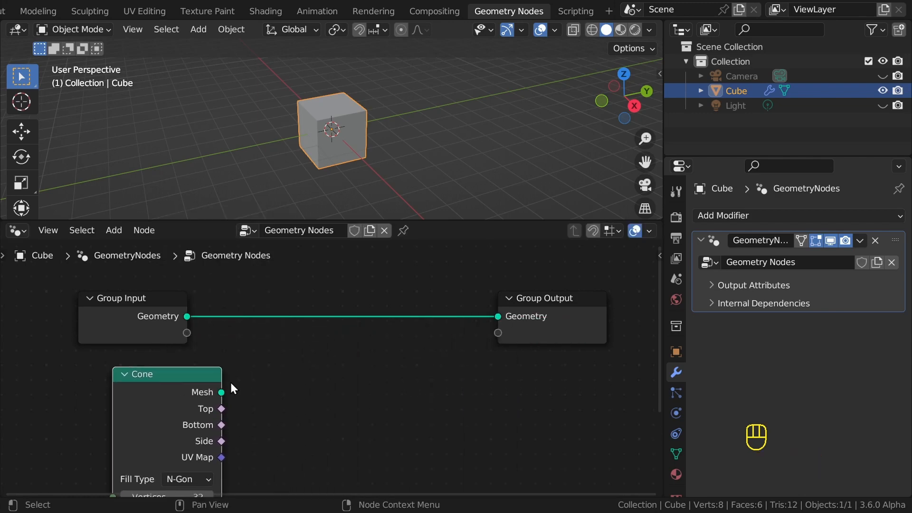
left_click_drag(222, 391, 498, 316)
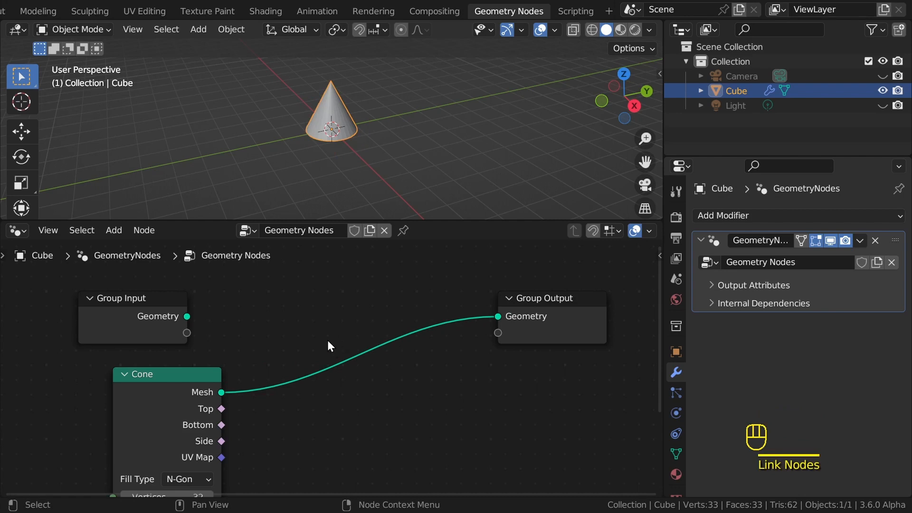
Step: Insert a Transform Geometry node on the link between the Cone and Group Output nodes
middle_click_drag(350, 117, 355, 126, "shift")
scroll(356, 141, "up", 3)
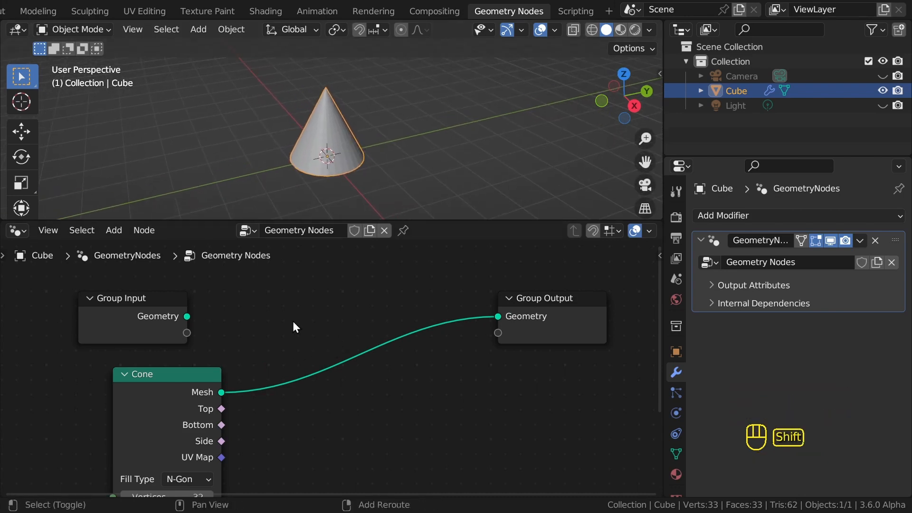
key("shift+a")
mouse_move(260, 275)
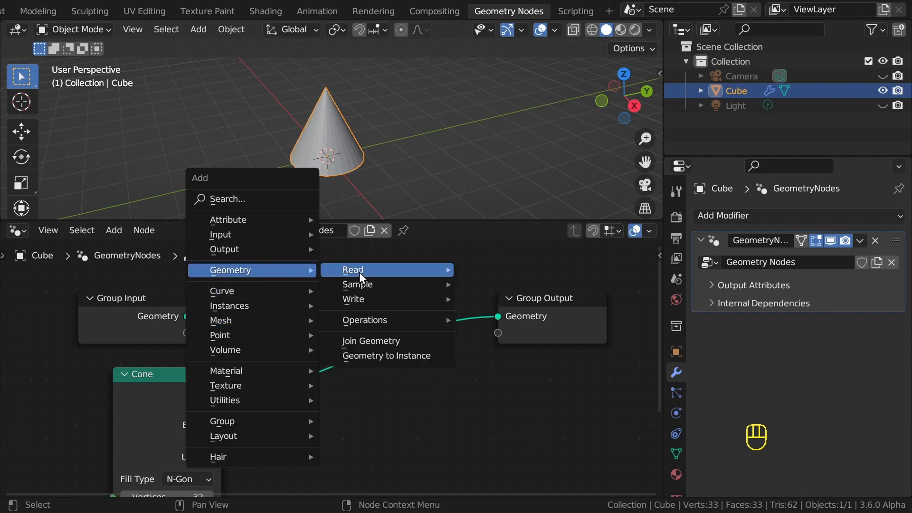
mouse_move(363, 320)
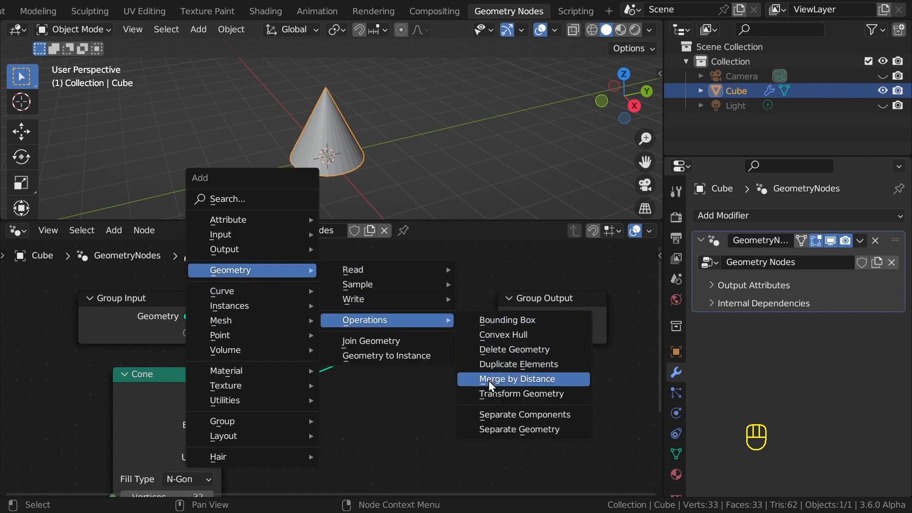
left_click(489, 394)
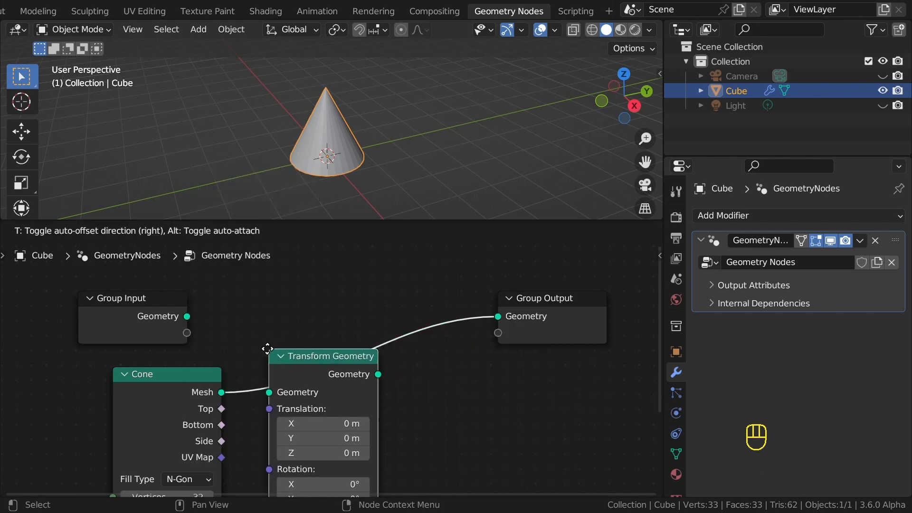
left_click(284, 355)
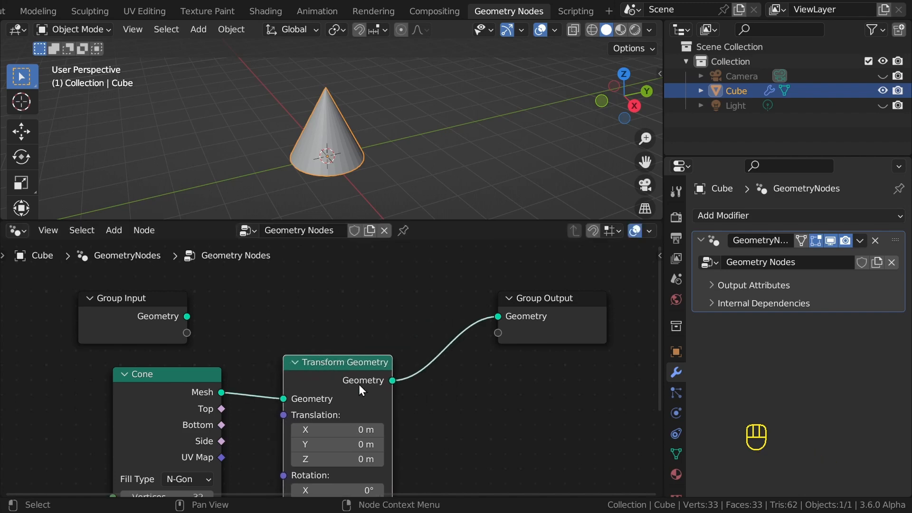
Step: Set the Transform Geometry translation to X 1.1 m and Y 4 m, and link Group Input's Geometry directly to Group Output
middle_click_drag(358, 387, 351, 380)
mouse_move(318, 438)
left_mouse_down()
mouse_move(361, 438)
mouse_move(306, 430)
left_mouse_up()
left_click_drag(301, 395, 110, 402)
left_click_drag(179, 309, 490, 309)
left_click(444, 329)
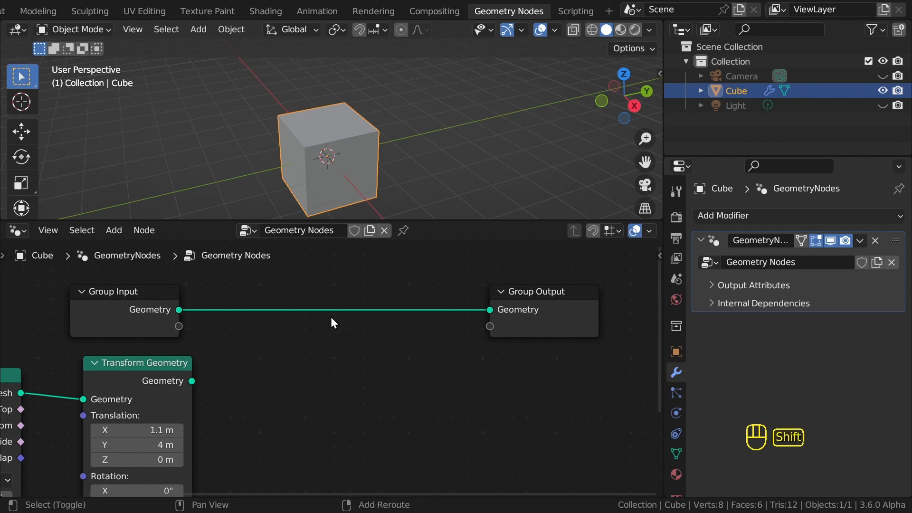
Step: Insert a Join Geometry node between Group Input and Group Output, and link Transform Geometry's output into it
key("shift+a")
mouse_move(331, 317)
left_click(387, 381)
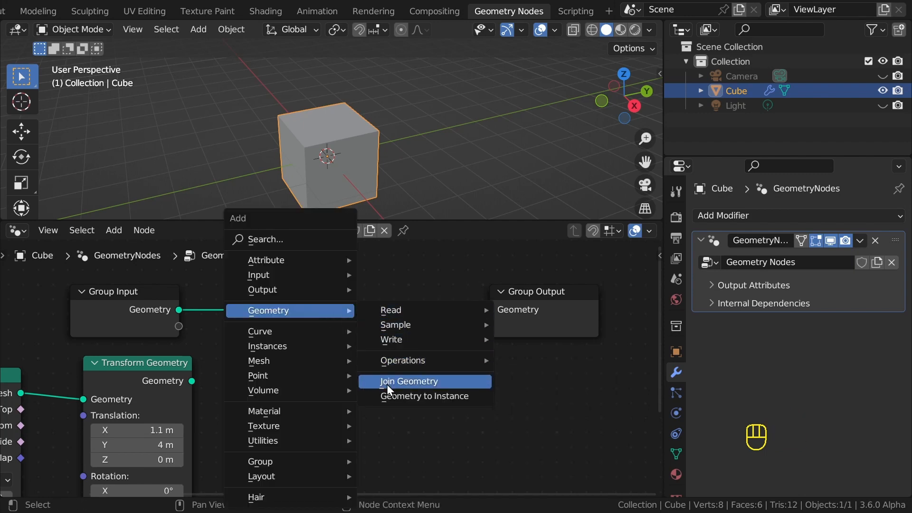
left_click(362, 300)
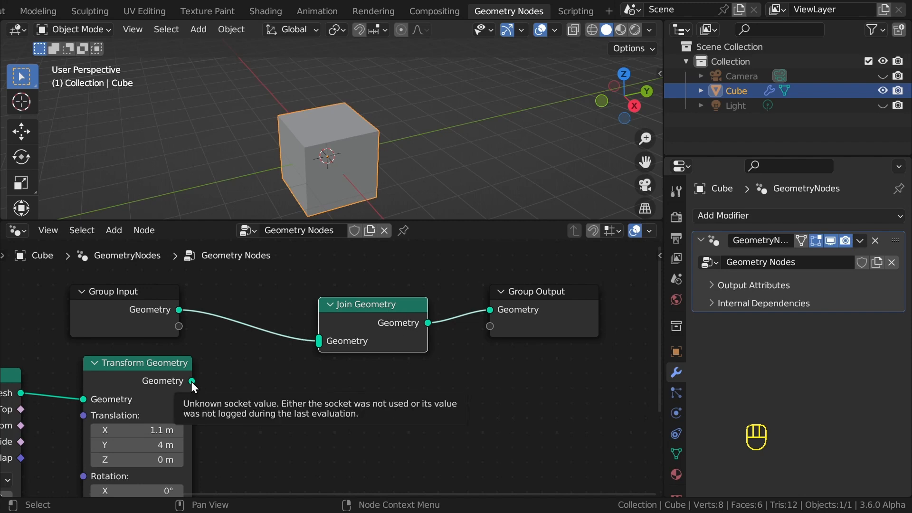
left_click_drag(191, 381, 319, 342)
Step: Unplug the Group Input and Transform Geometry links from the Join Geometry input, and reconnect both
key("Home")
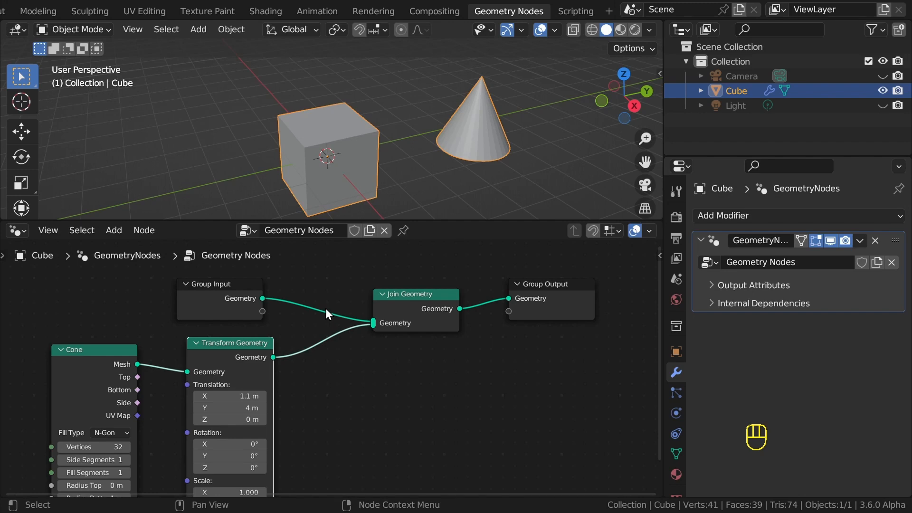
middle_click_drag(327, 309, 329, 315)
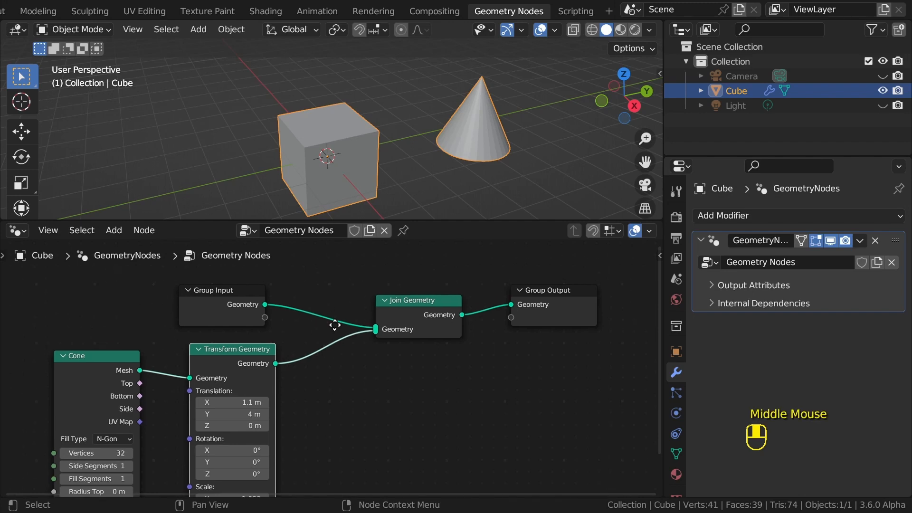
scroll(341, 352, "up", 4)
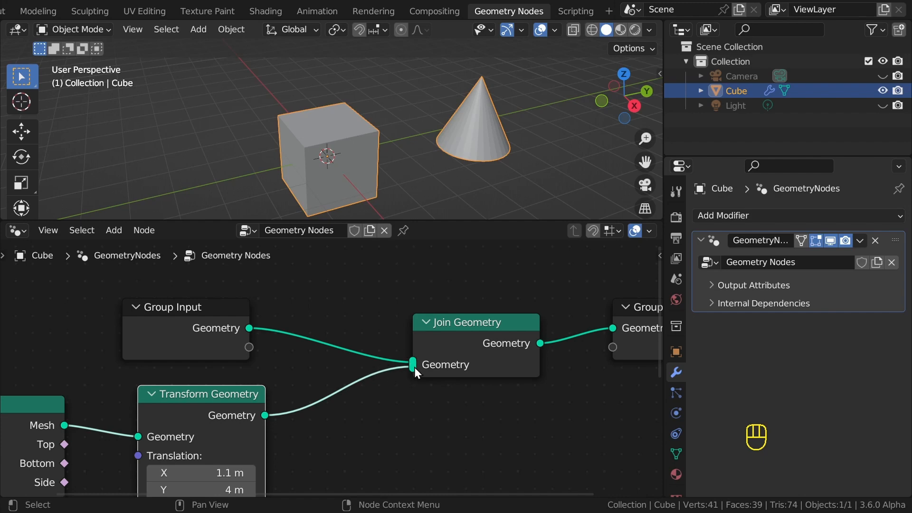
left_click_drag(414, 366, 358, 345)
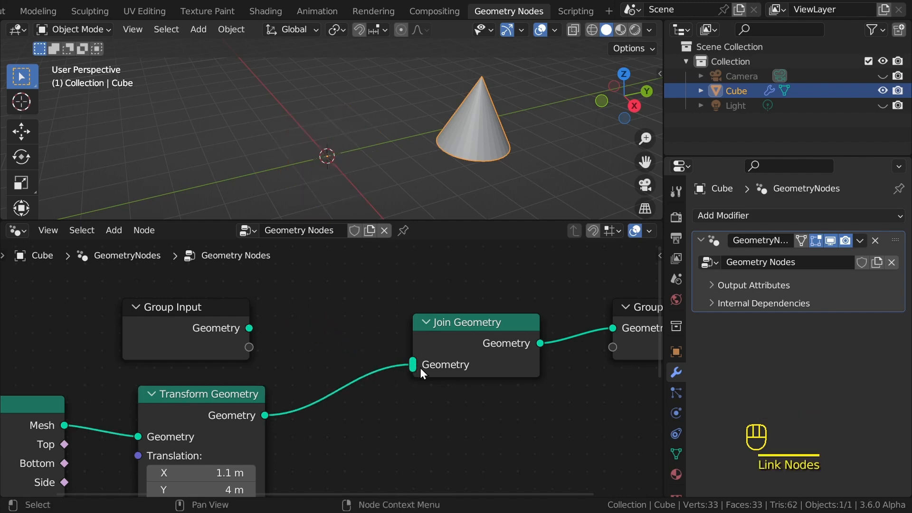
left_click_drag(411, 365, 334, 375)
left_click_drag(249, 328, 413, 364)
left_click_drag(265, 415, 413, 364)
Step: Cut the Group Input and Transform Geometry links into Join Geometry one at a time, and undo both cuts
key("ctrl")
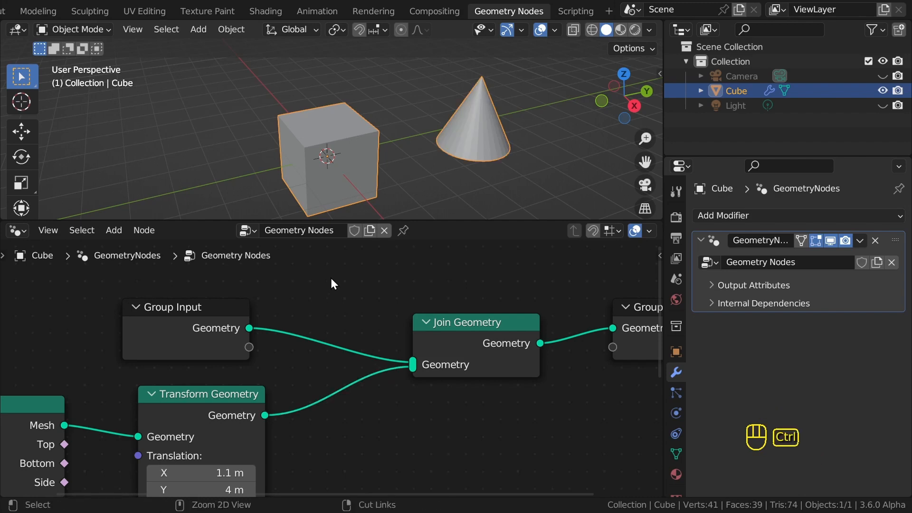
mouse_move(331, 279)
right_mouse_down("ctrl")
mouse_move(339, 339)
mouse_move(328, 357)
right_mouse_up("ctrl")
right_click_drag(317, 364, 312, 369, "ctrl")
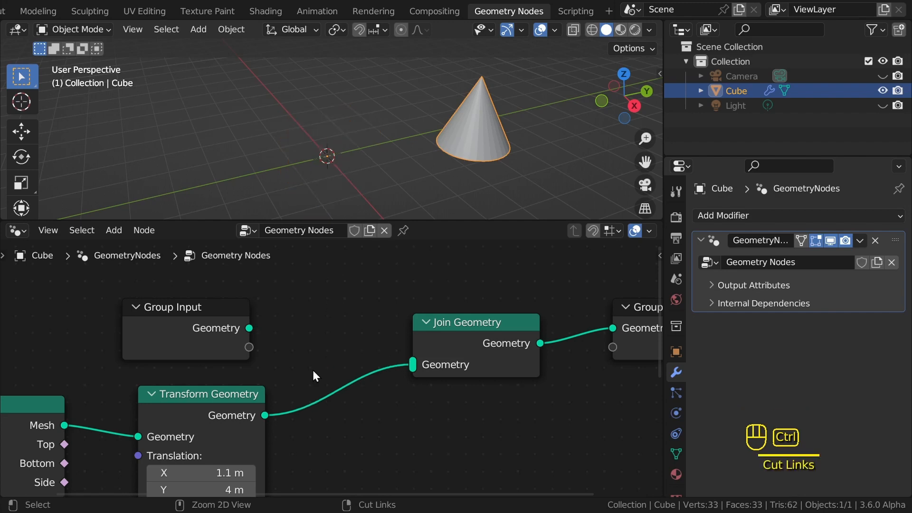
mouse_move(347, 302)
right_mouse_down("ctrl")
mouse_move(369, 350)
mouse_move(372, 402)
right_mouse_up("ctrl")
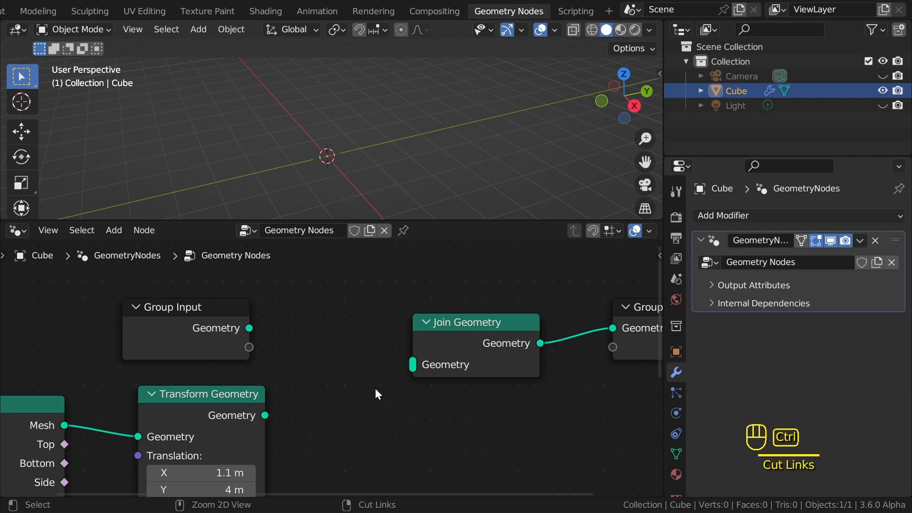
key("ctrl+z")
key("ctrl+z")
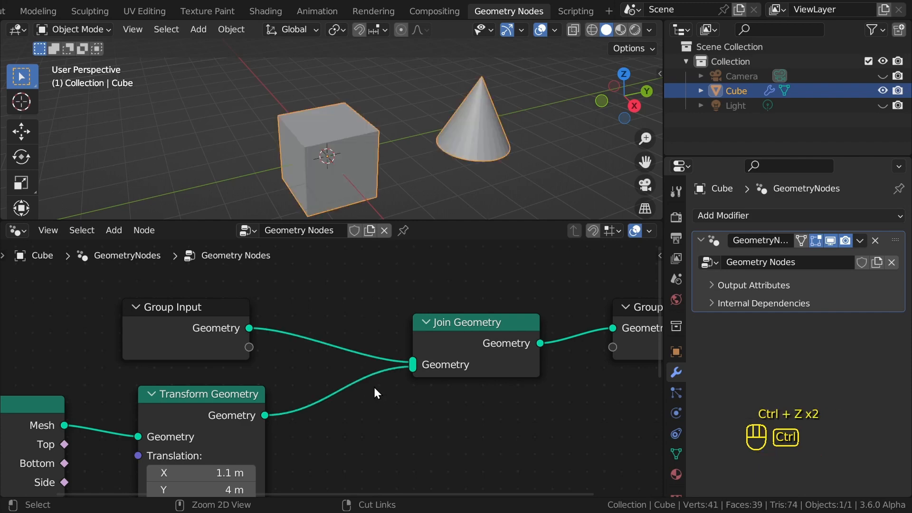
Step: Cut both incoming Join Geometry links in a single stroke and undo the cut
right_click_drag(354, 278, 365, 427, "ctrl")
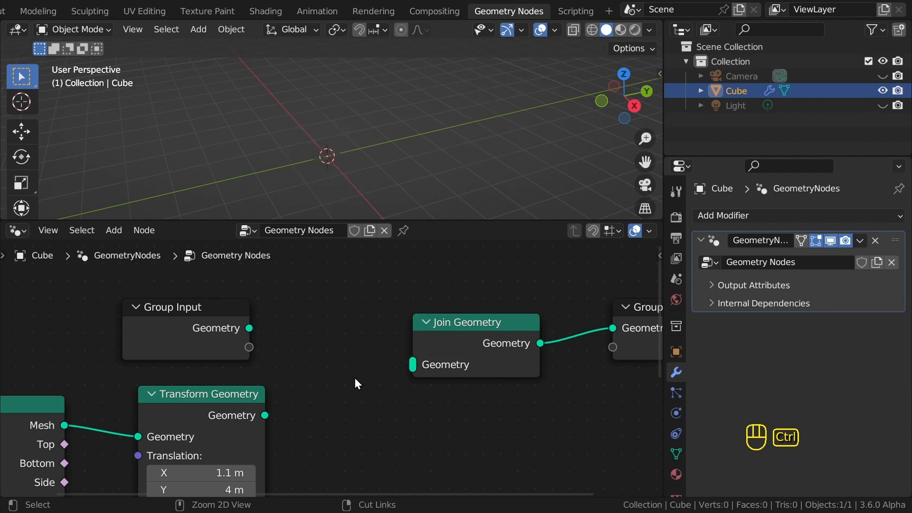
mouse_move(546, 297)
right_mouse_down("ctrl")
mouse_move(124, 423)
mouse_move(367, 418)
right_mouse_up("ctrl")
key("ctrl+z")
Step: Cut only the link from Group Input to Join Geometry
right_click_drag(338, 297, 322, 360, "ctrl")
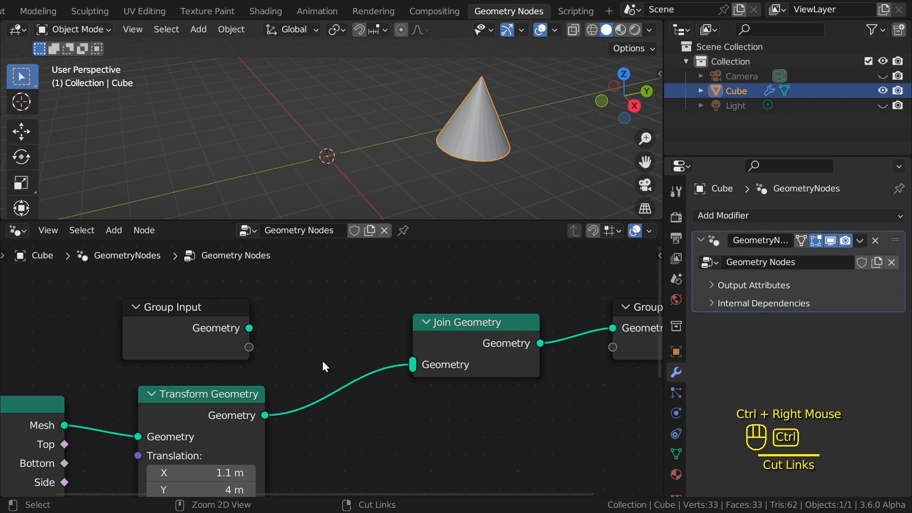
Step: Undo the last link cut, and mute and unmute the link from Group Input to Join Geometry repeatedly
key("ctrl+z")
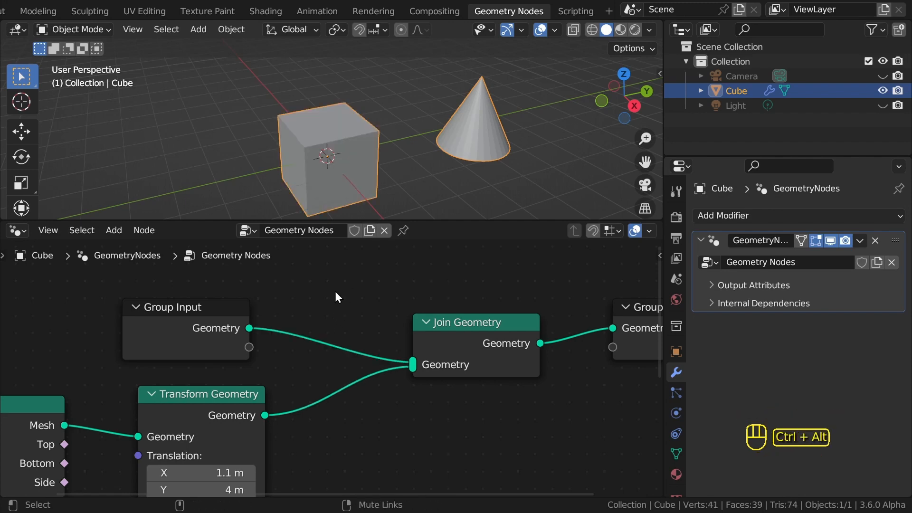
right_click_drag(338, 306, 306, 370, "ctrl+alt")
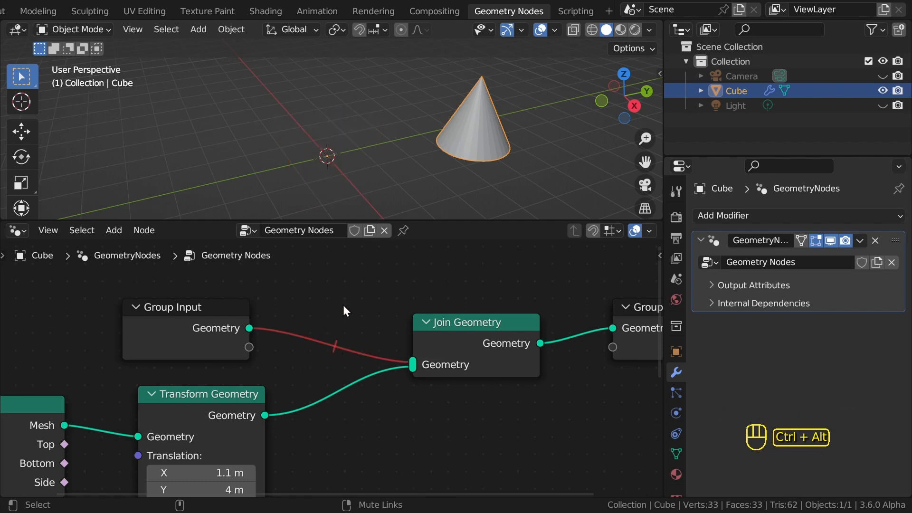
mouse_move(343, 306)
right_mouse_down("ctrl+alt")
mouse_move(352, 301)
mouse_move(352, 380)
right_mouse_up("ctrl+alt")
right_click_drag(347, 306, 339, 401, "ctrl+alt")
right_click_drag(340, 295, 313, 366, "ctrl+alt")
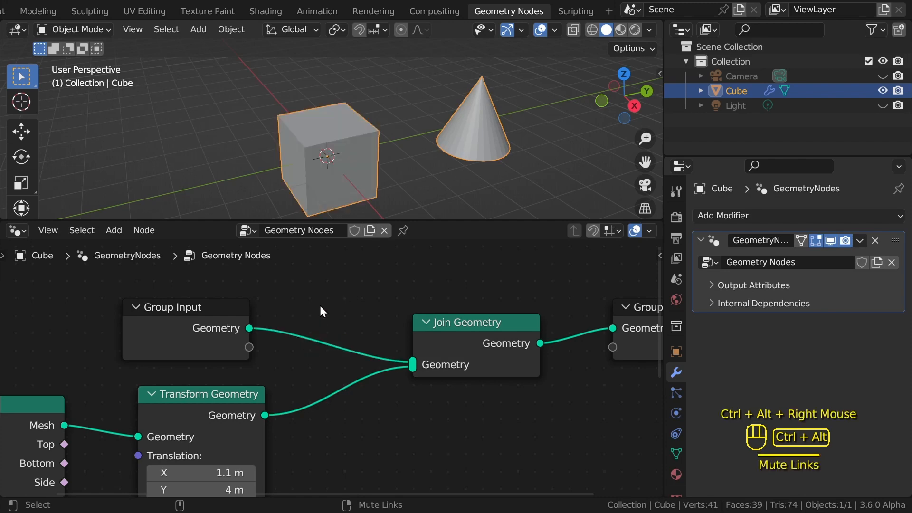
right_click_drag(328, 301, 314, 354, "ctrl+alt")
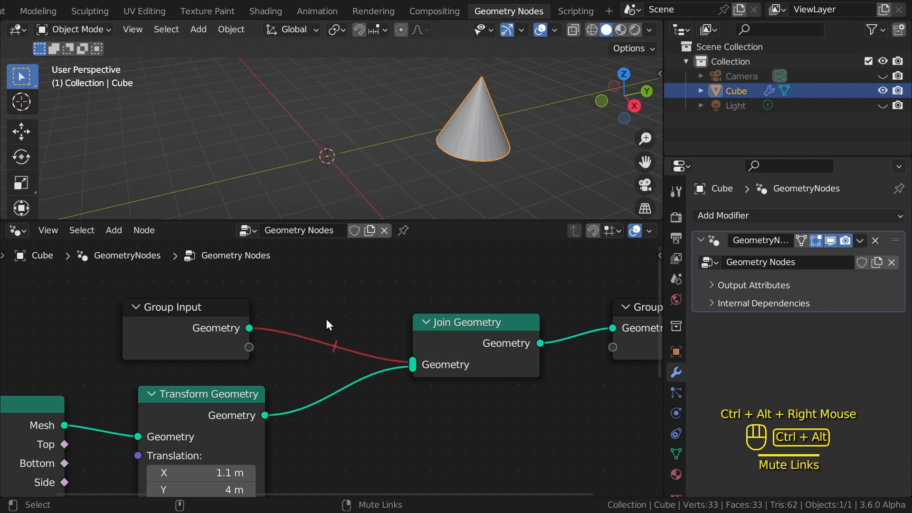
right_click_drag(326, 318, 316, 353, "ctrl+alt")
Step: Cut both links into Join Geometry in one stroke and undo it, and mute and unmute the same two links together
right_click_drag(354, 300, 334, 418, "ctrl")
key("ctrl+z")
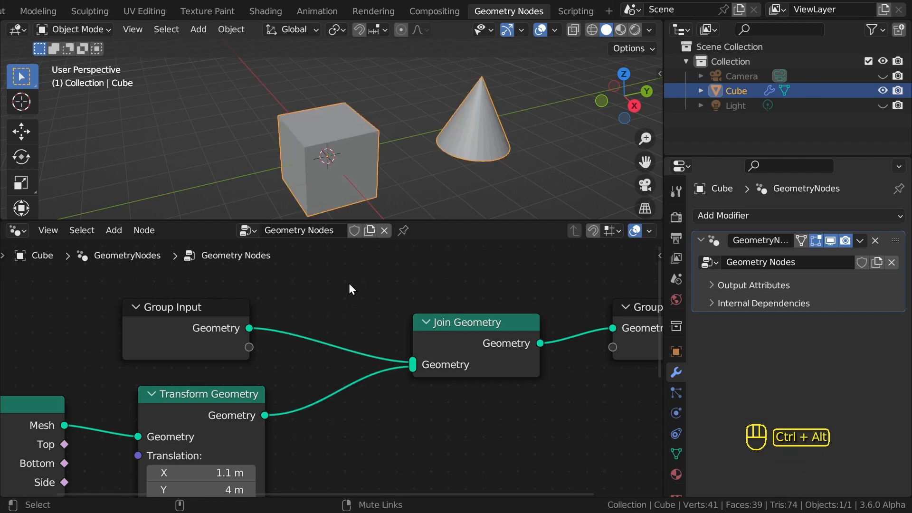
right_click_drag(348, 284, 352, 438, "ctrl+alt")
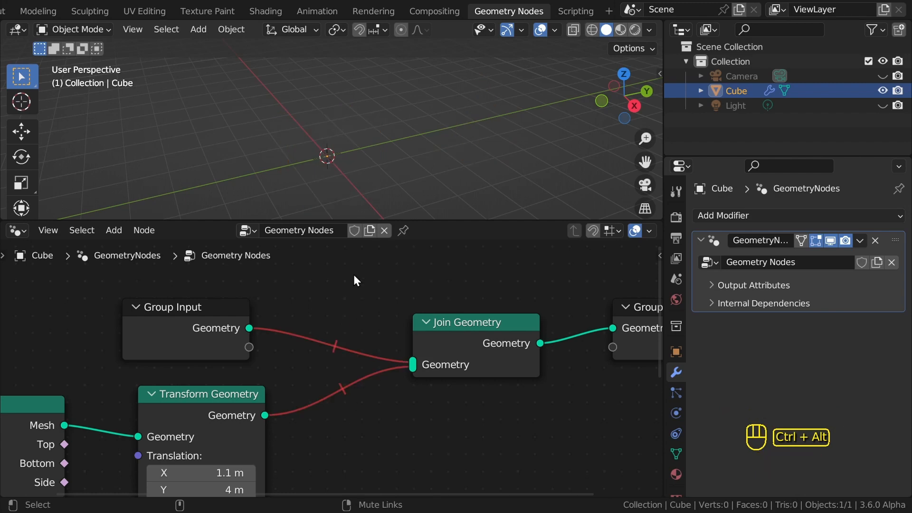
mouse_move(353, 275)
right_mouse_down("ctrl+alt")
mouse_move(314, 373)
mouse_move(332, 406)
right_mouse_up("ctrl+alt")
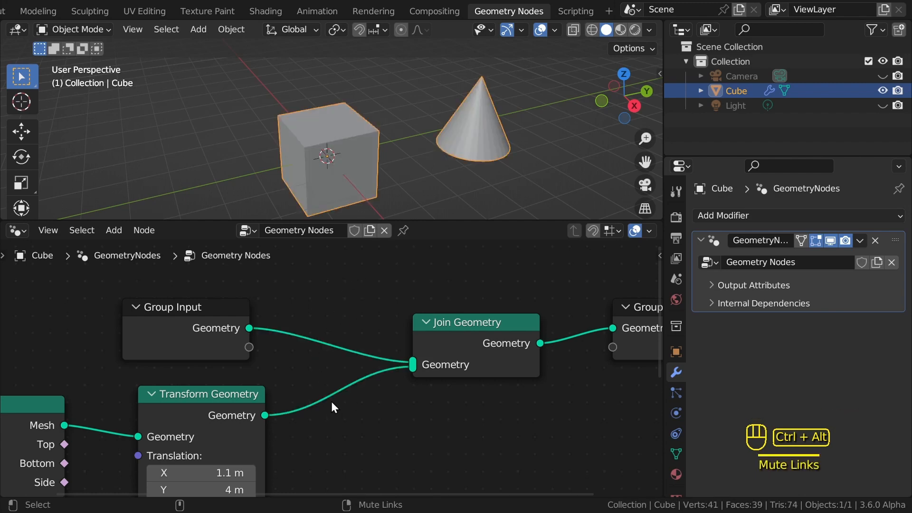
Step: Cut both incoming Join Geometry links and reconnect only the Group Input geometry output to Join Geometry
right_click_drag(358, 297, 349, 408, "ctrl")
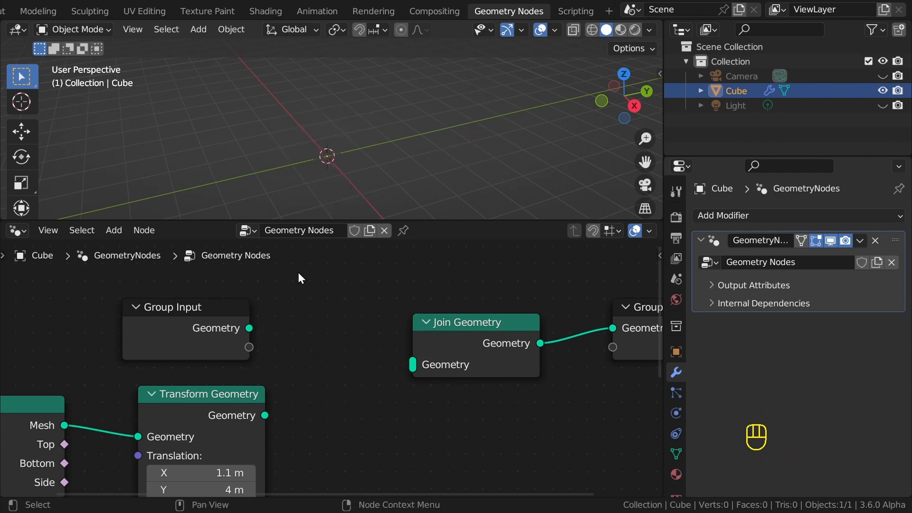
left_click_drag(250, 328, 412, 369)
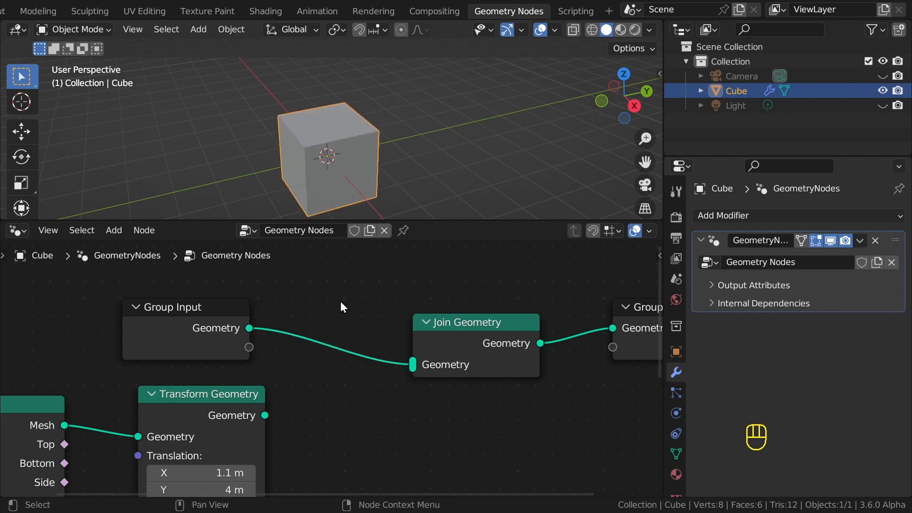
Step: Cut the remaining link between Group Input and Join Geometry
scroll(340, 301, "down", 3)
middle_click_drag(340, 301, 334, 354)
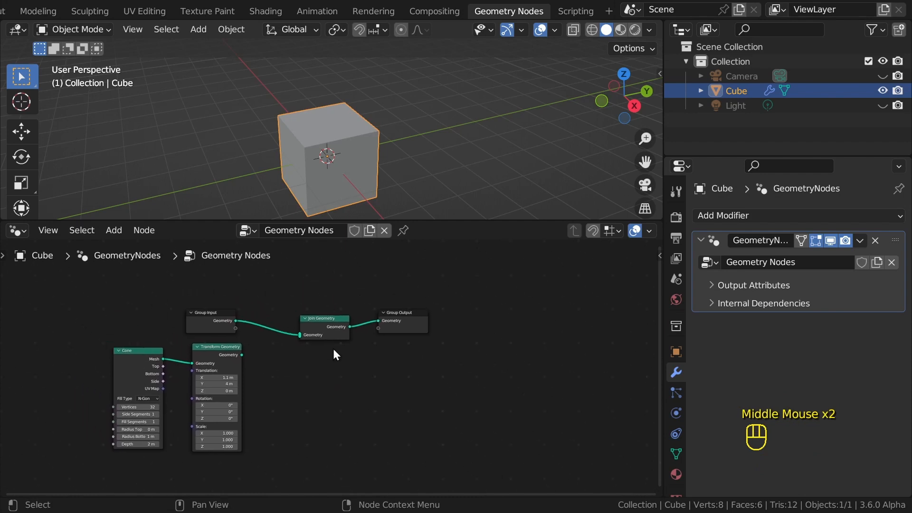
right_click_drag(266, 294, 241, 330, "ctrl")
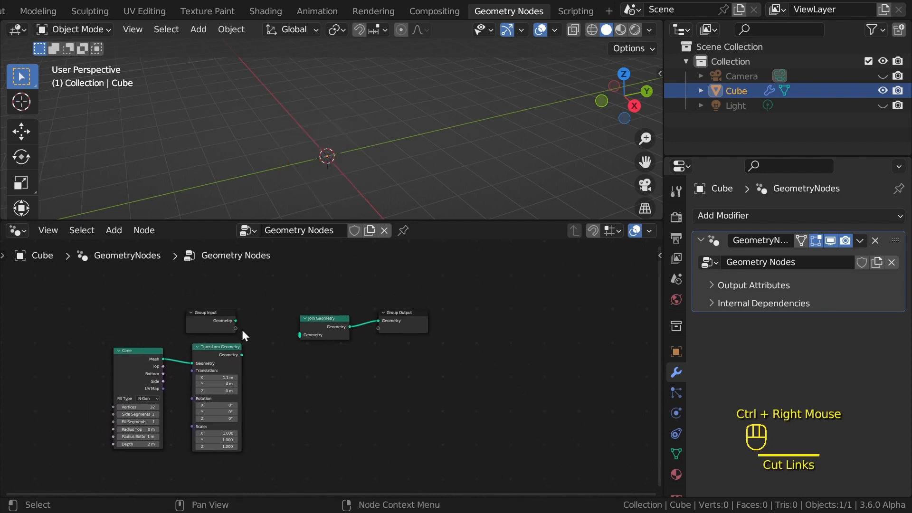
Step: Connect the Group Input node to the Join Geometry node using Lazy Connect
left_click_drag(235, 321, 255, 309)
scroll(286, 337, "up", 1)
scroll(243, 329, "up", 4)
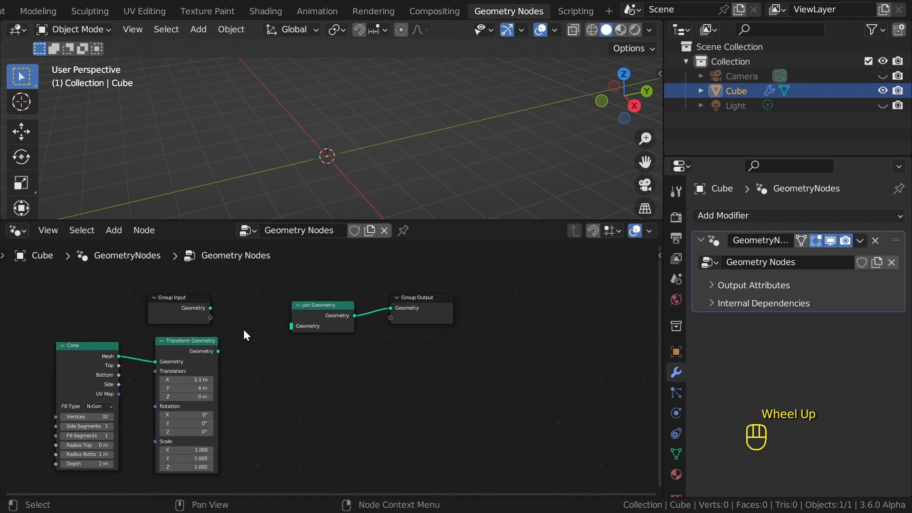
middle_click_drag(233, 326, 364, 401)
scroll(367, 401, "up", 3)
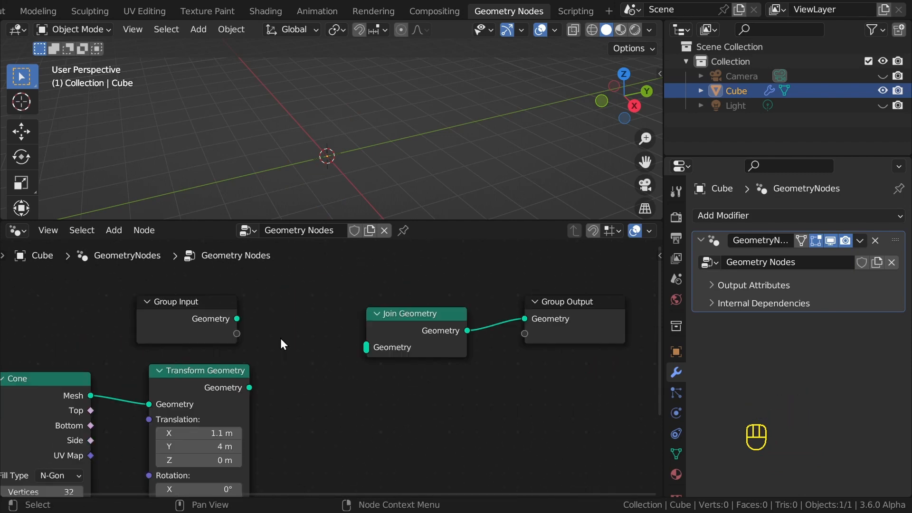
key("alt")
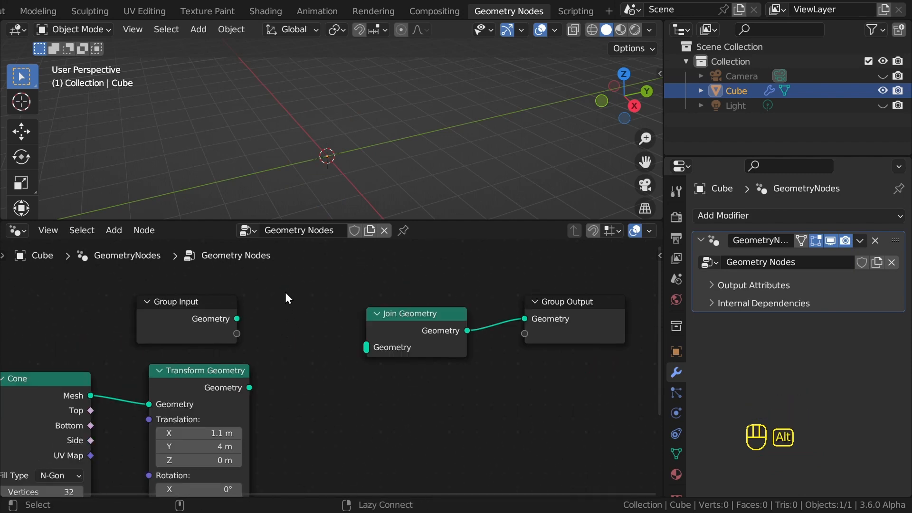
right_click_drag(185, 312, 375, 281, "alt")
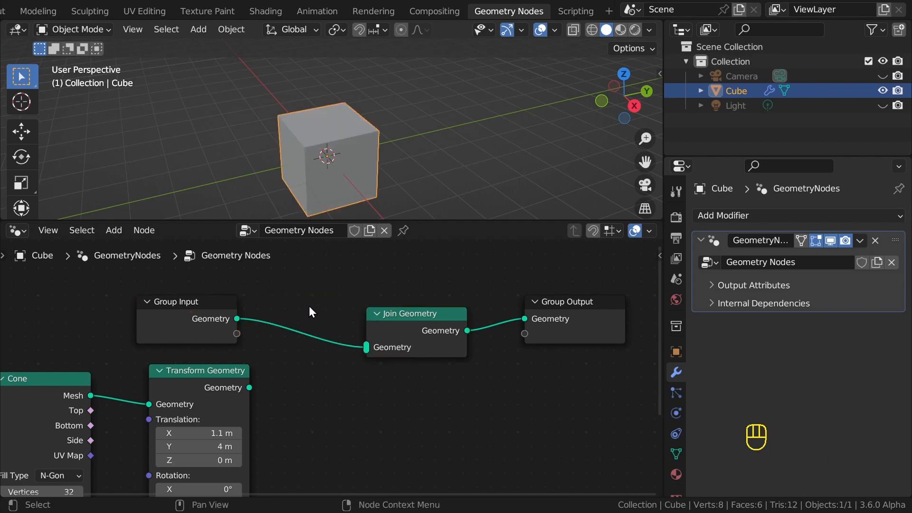
Step: Connect the Transform Geometry node to the Join Geometry node using Lazy Connect
scroll(299, 401, "down", 5)
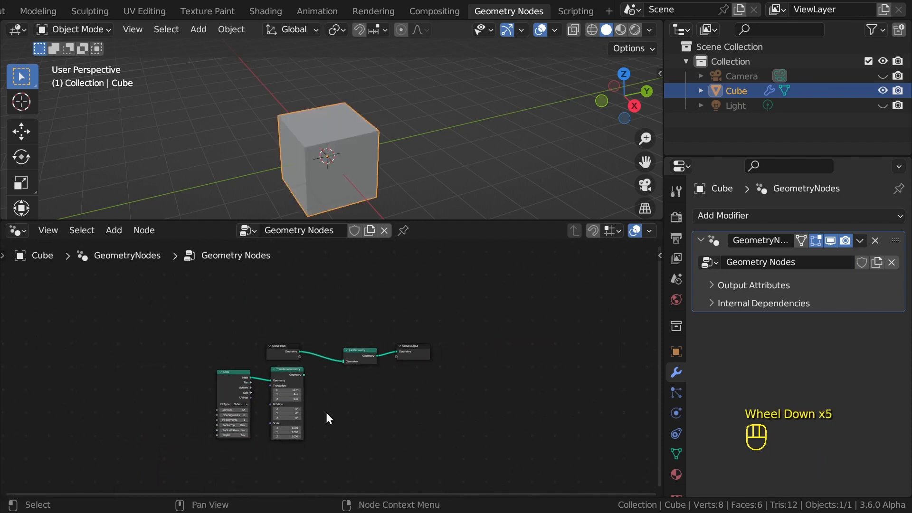
middle_click_drag(326, 412, 252, 376)
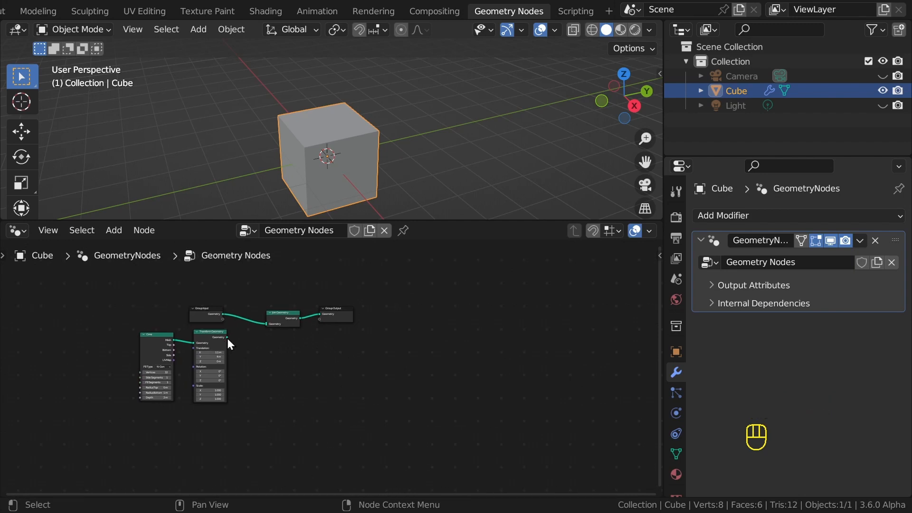
left_click_drag(227, 338, 252, 342)
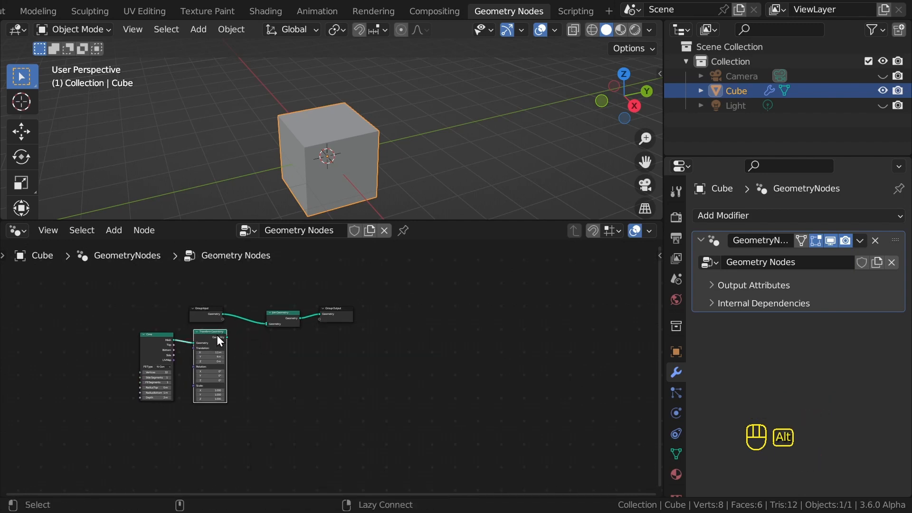
right_click_drag(217, 335, 280, 336, "alt")
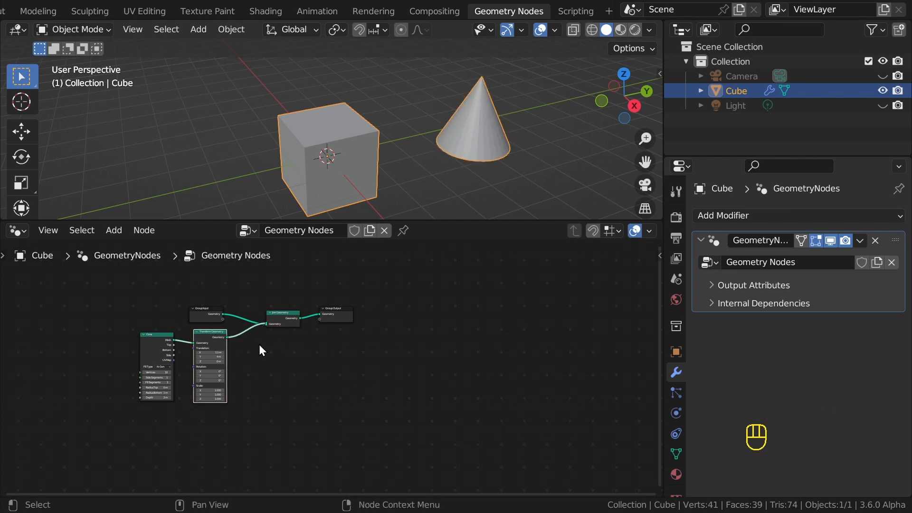
Step: Cut both Join Geometry input links, and reconnect Transform Geometry and Group Input with Lazy Connect strokes made in the empty space between nodes
scroll(259, 345, "up", 3)
right_click_drag(297, 420, 295, 328, "ctrl")
right_click_drag(273, 427, 279, 425, "alt")
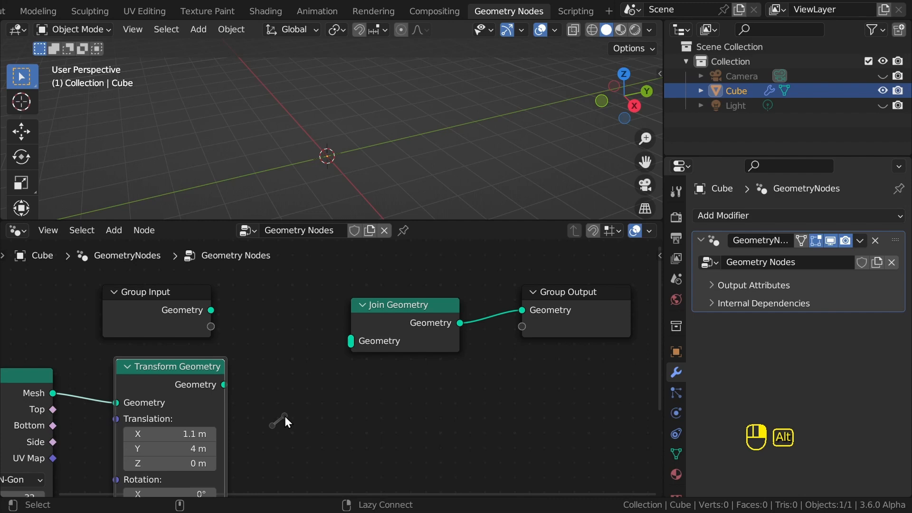
right_click_drag(306, 421, 397, 392, "alt")
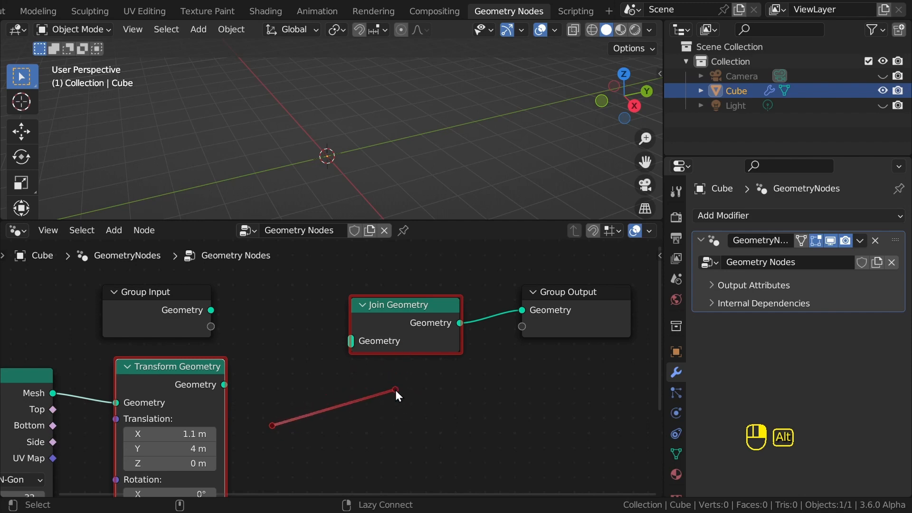
right_click_drag(395, 390, 395, 390, "alt")
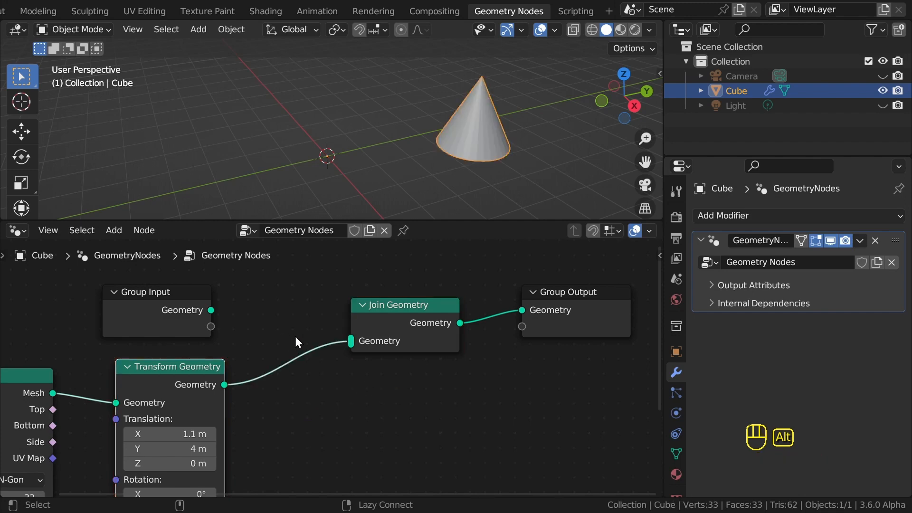
right_click_drag(295, 336, 340, 371, "alt")
Step: Add a Reroute node onto the link between Transform Geometry and Join Geometry
key("shift+a")
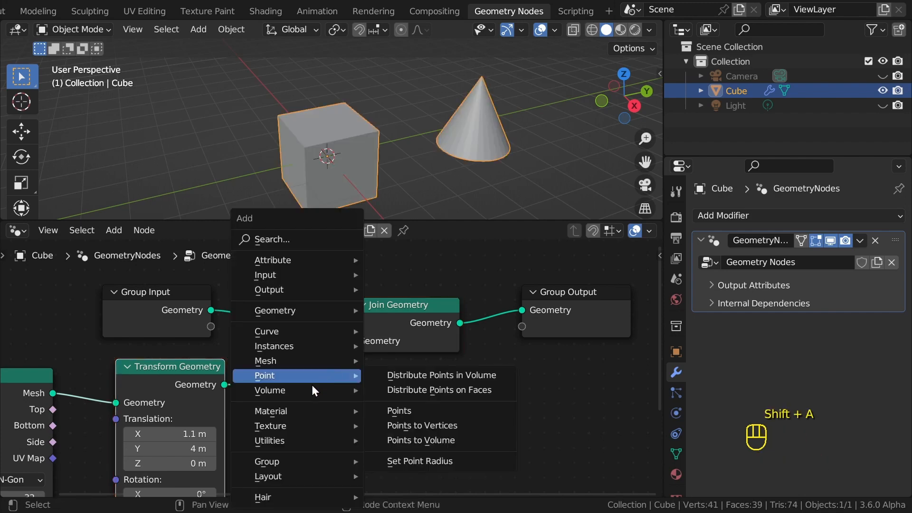
mouse_move(292, 475)
left_click(403, 475)
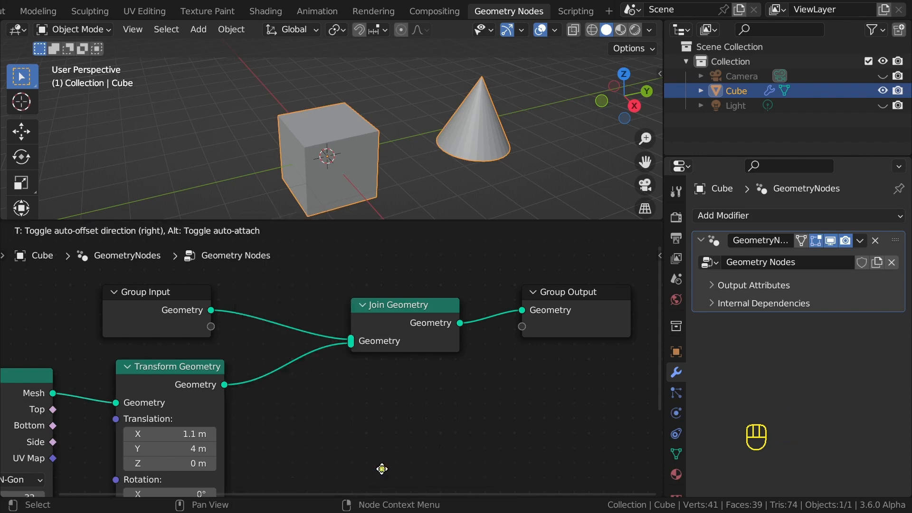
left_click(303, 359)
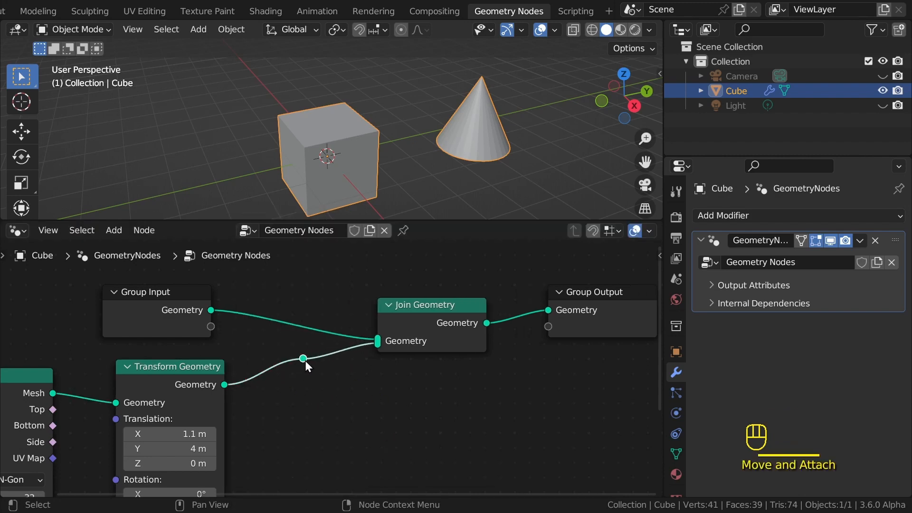
Step: Move the reroute point below the Join Geometry input so the link bends around it
left_click(268, 330)
left_click(301, 363)
key("g")
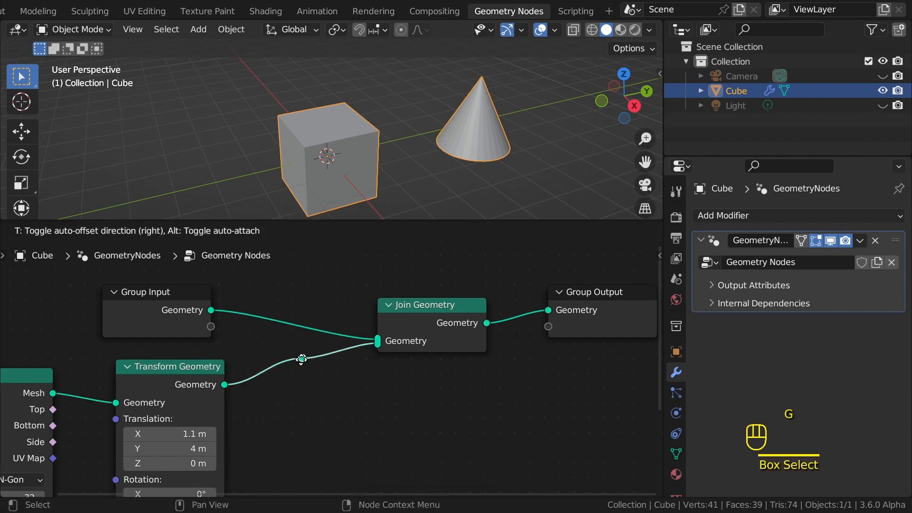
left_click(366, 423)
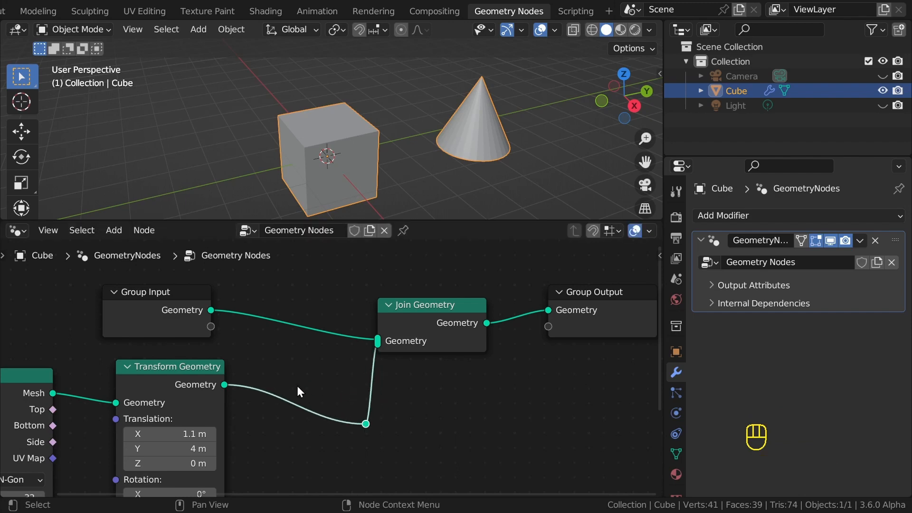
Step: Duplicate the reroute onto the link after Transform Geometry and align the copy horizontally with the first reroute
left_click(366, 426)
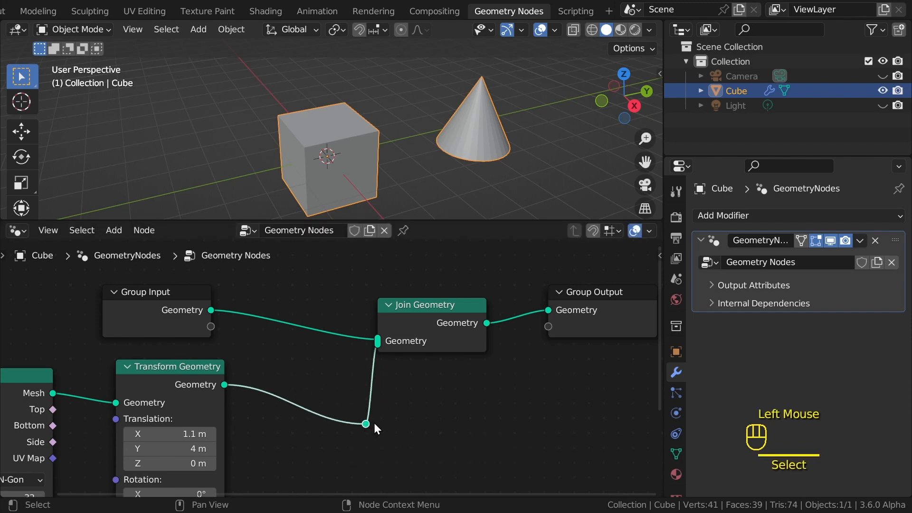
key("shift+d")
left_click(286, 389)
key("g")
left_click(277, 422)
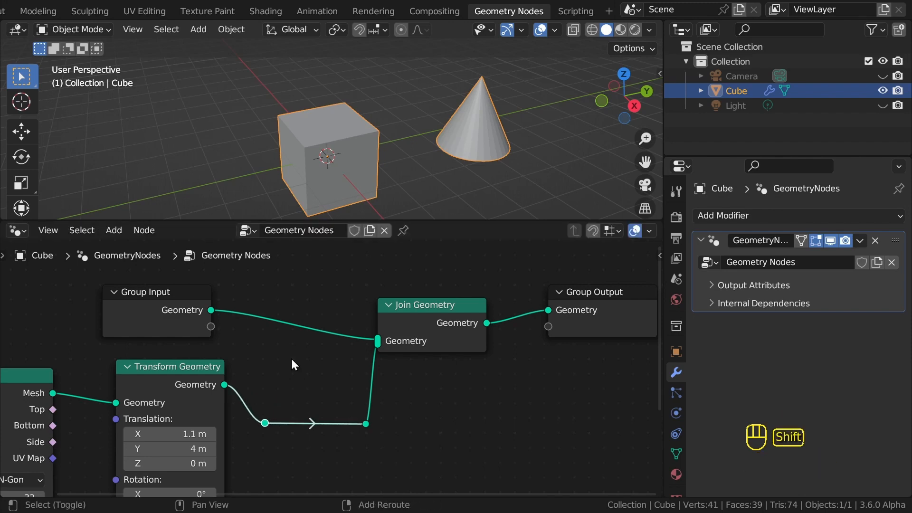
Step: Add three reroute points along the link from Group Input to Join Geometry by stroking across it
mouse_move(293, 348)
right_mouse_down("shift")
mouse_move(306, 285)
mouse_move(293, 335)
right_mouse_up("shift")
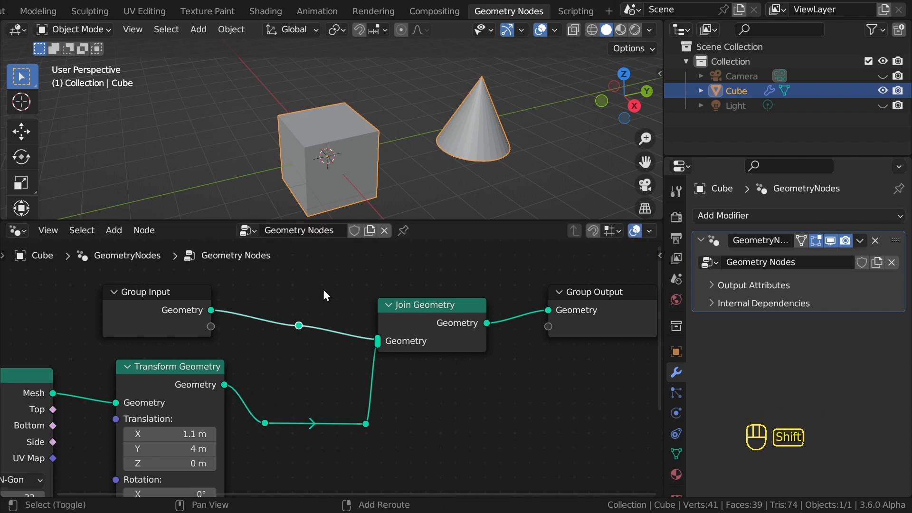
right_click_drag(323, 289, 312, 379, "shift")
right_click_drag(268, 304, 263, 338, "shift")
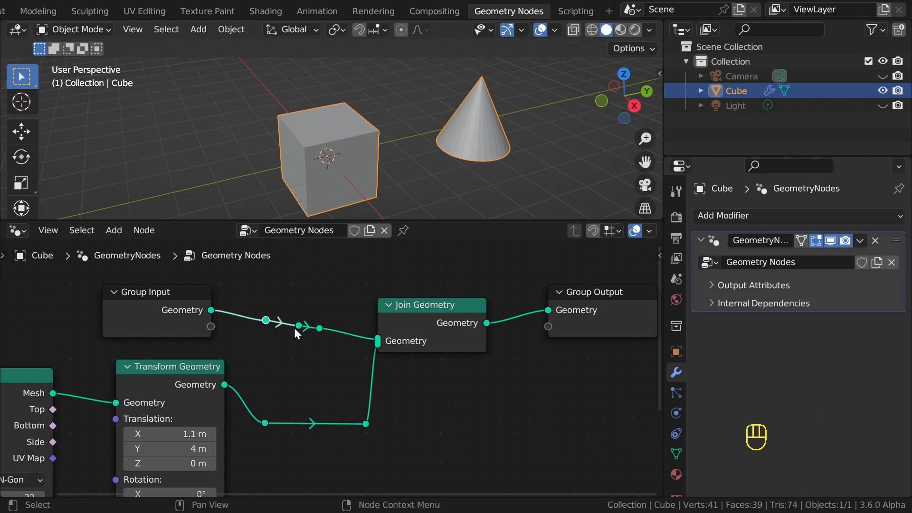
Step: Spread the reroutes on the Group Input link, moving the first closer to Group Input and the last closer to Join Geometry
key("g")
left_click(272, 321)
left_click(320, 305)
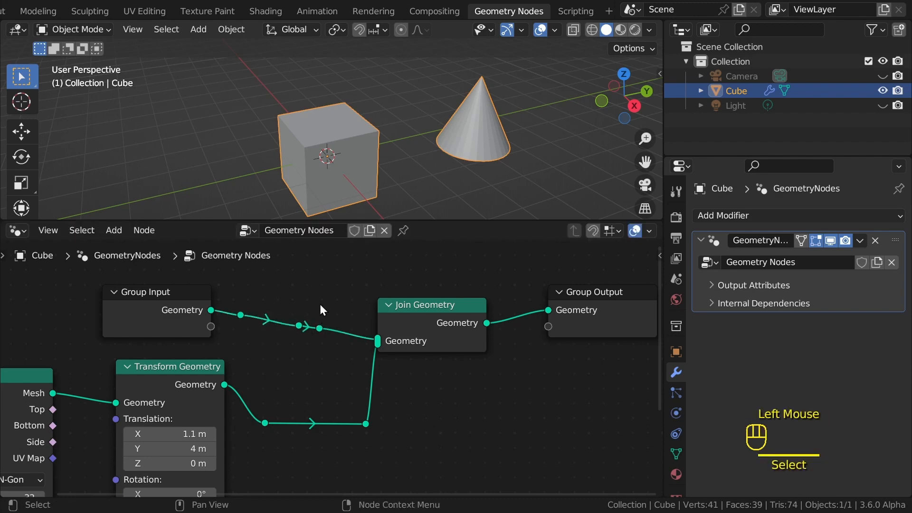
scroll(280, 344, "up", 2)
left_click(344, 382)
left_click_drag(341, 375, 358, 409)
key("g")
Step: Add a fourth reroute to the Group Input link and raise the two middle reroutes to route the link in a rectangular arch
left_click_drag(279, 353, 334, 411)
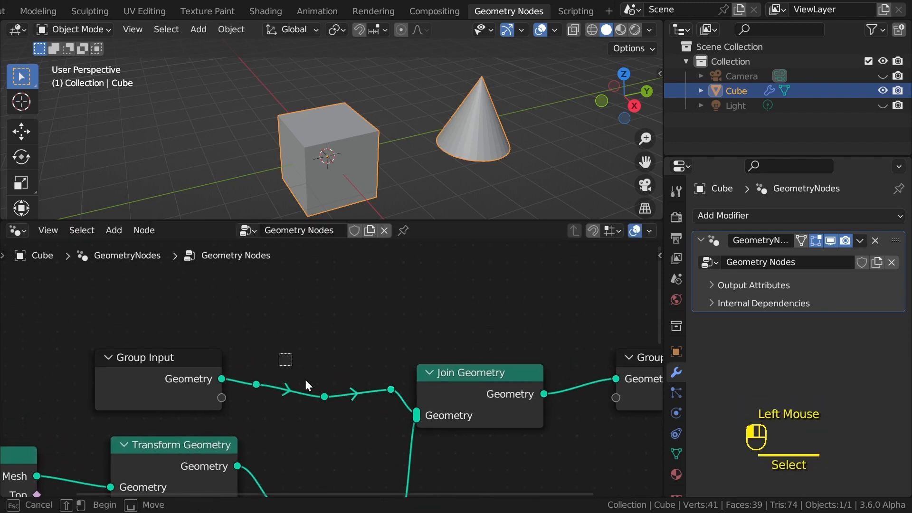
key("g")
right_click_drag(375, 348, 341, 414, "shift")
key("g")
left_click(362, 322)
scroll(284, 307, "down", 1)
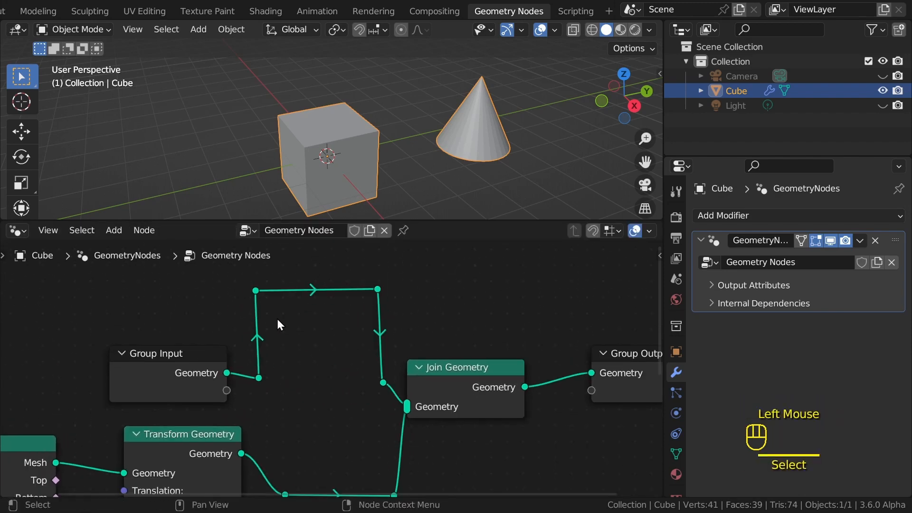
Step: Label the Group Input node "rename"
left_click(195, 360)
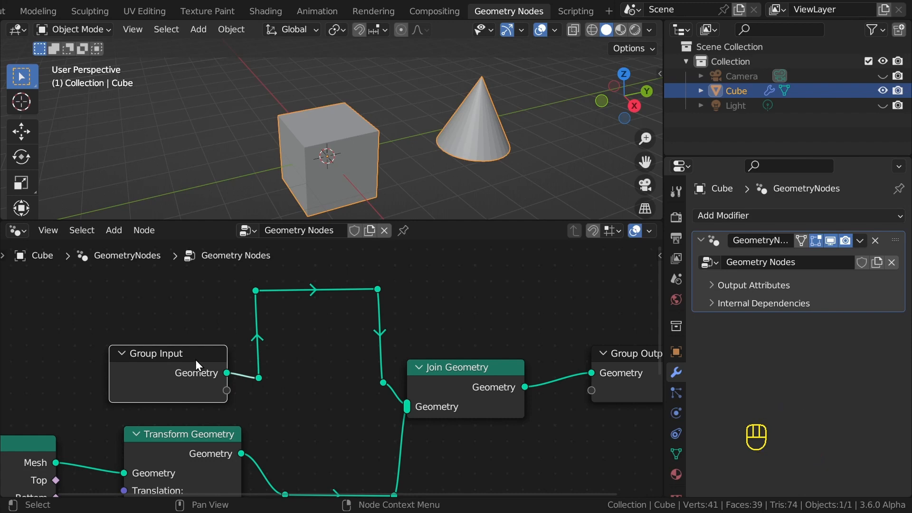
key("F2")
type("rename")
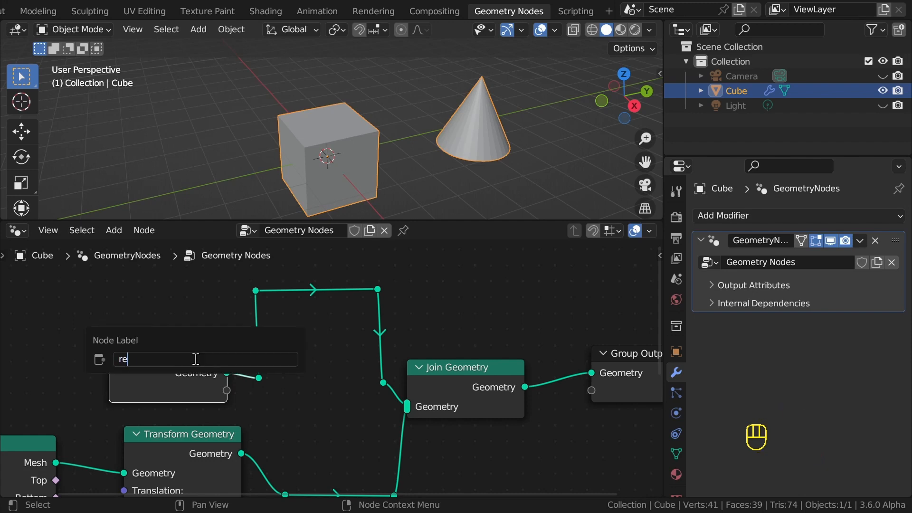
key("Return")
Step: Label the Join Geometry node "joining cube with cone"
left_click(470, 378)
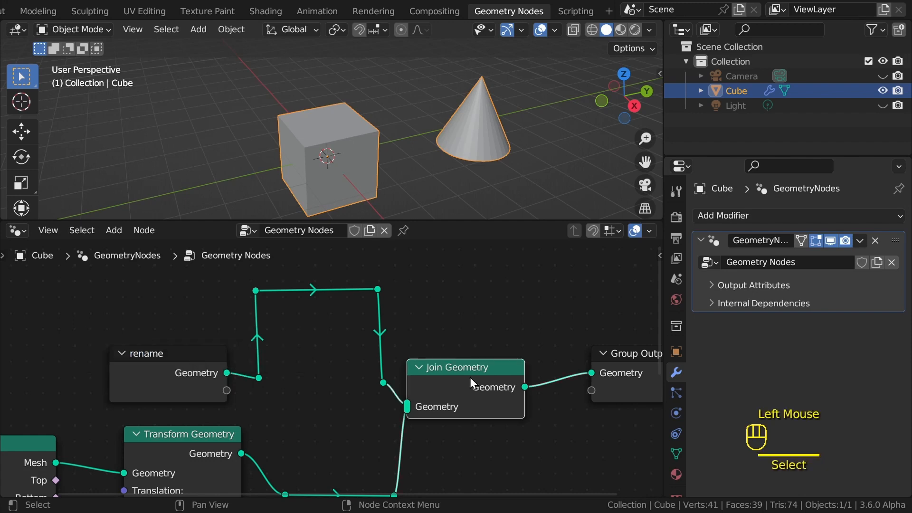
key("F2")
type("joining cube with cone")
key("Return")
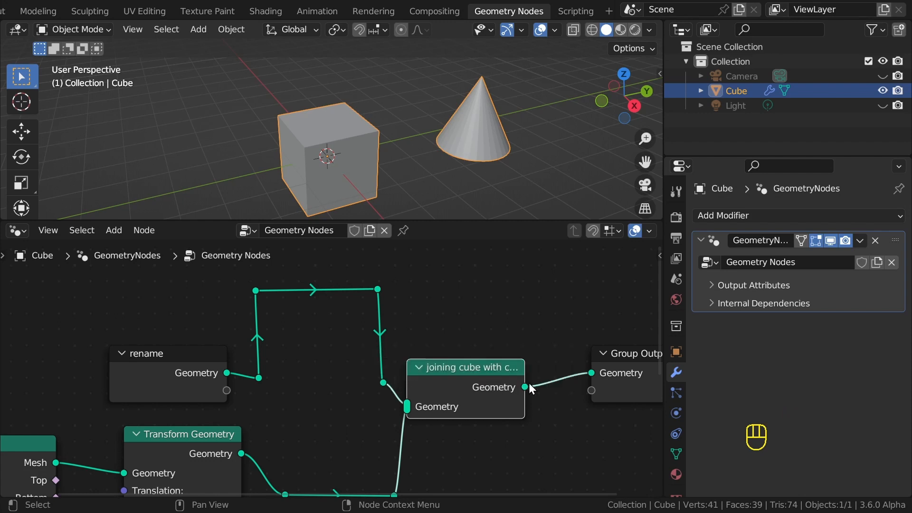
Step: Label the four reroutes along the arched link a, b, c and d, in order of flow
middle_click_drag(277, 305, 304, 337)
left_click(272, 438)
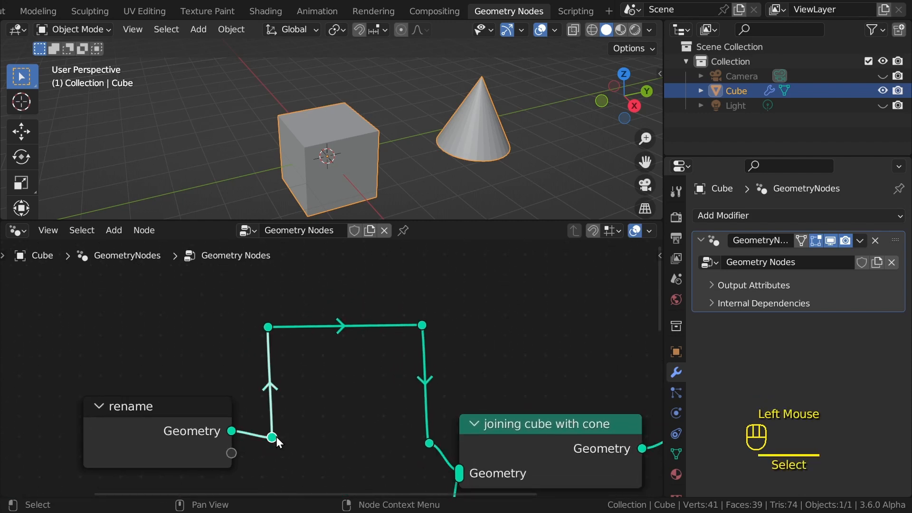
key("F2")
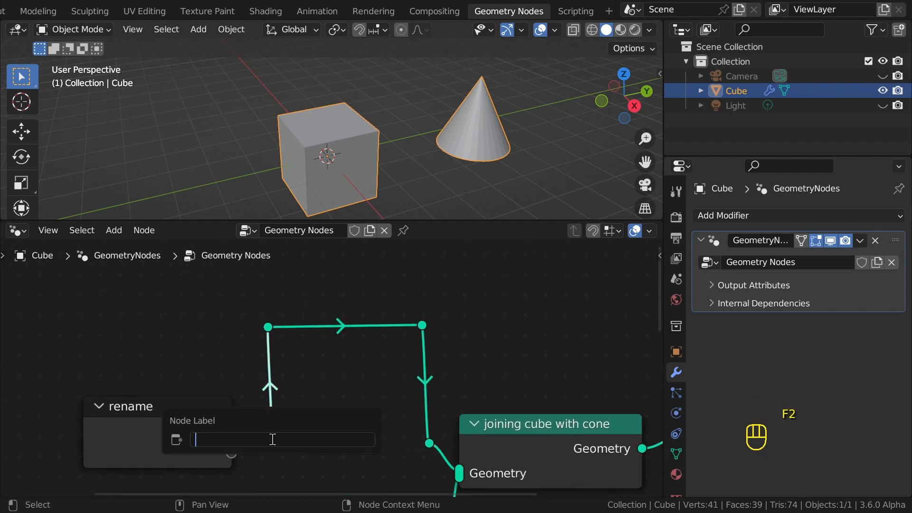
type("a")
key("Return")
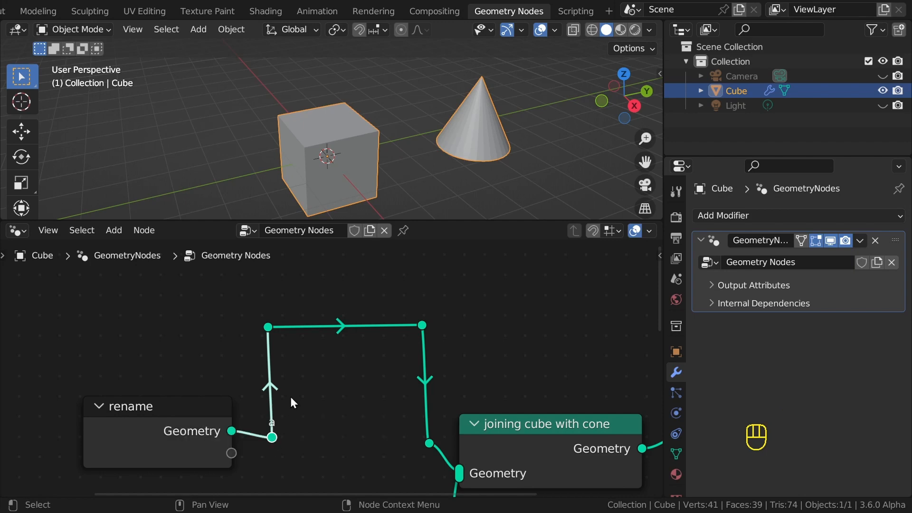
left_click(268, 327)
key("F2")
type("b")
left_click(422, 325)
key("F2")
type("c")
left_click(429, 443)
key("F2")
type("d")
key("Return")
Step: Add a reroute midway on the link between b and c and label it "x"
right_click_drag(338, 344, 337, 318, "shift")
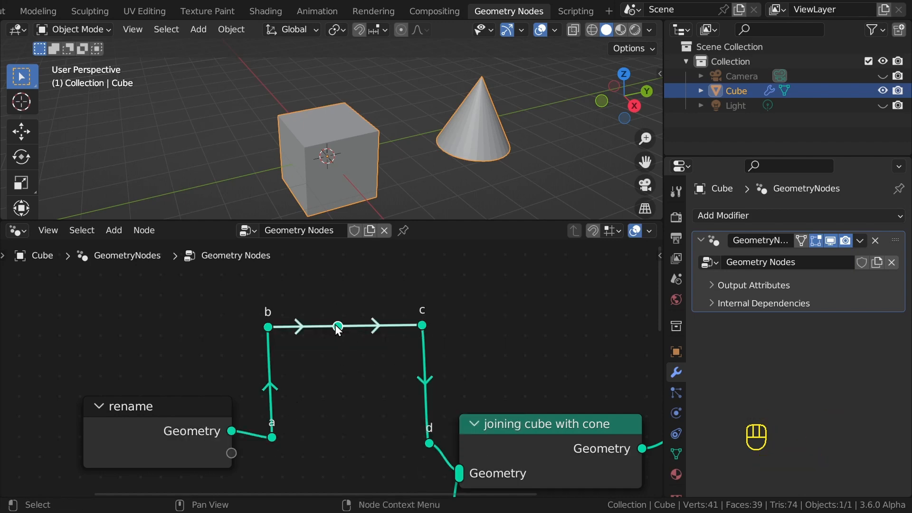
left_click_drag(338, 326, 336, 267)
type("re")
key("Return")
left_click(335, 252)
left_click(338, 327)
key("F2")
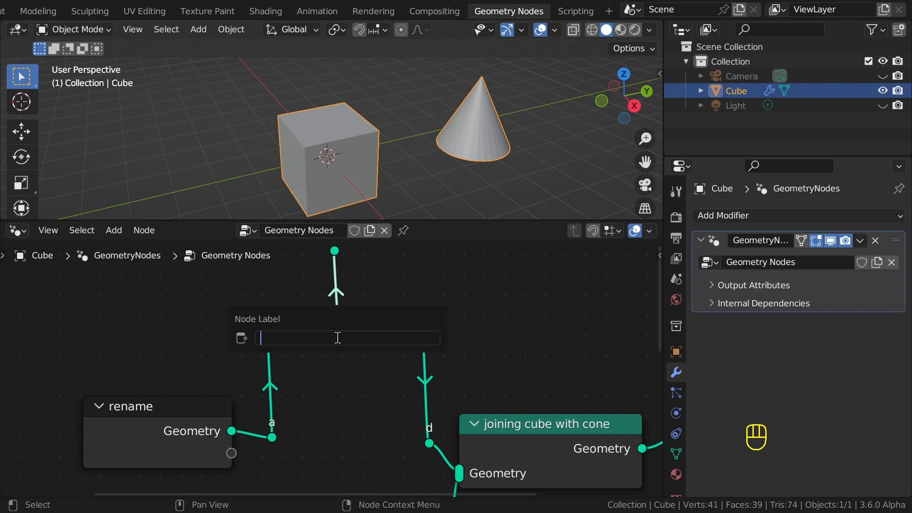
type("x")
key("Return")
Step: Delete the stray unlabeled reroute branching upward from reroute x
scroll(340, 328, "down", 3)
scroll(341, 332, "up", 3)
left_click(336, 251)
key("x")
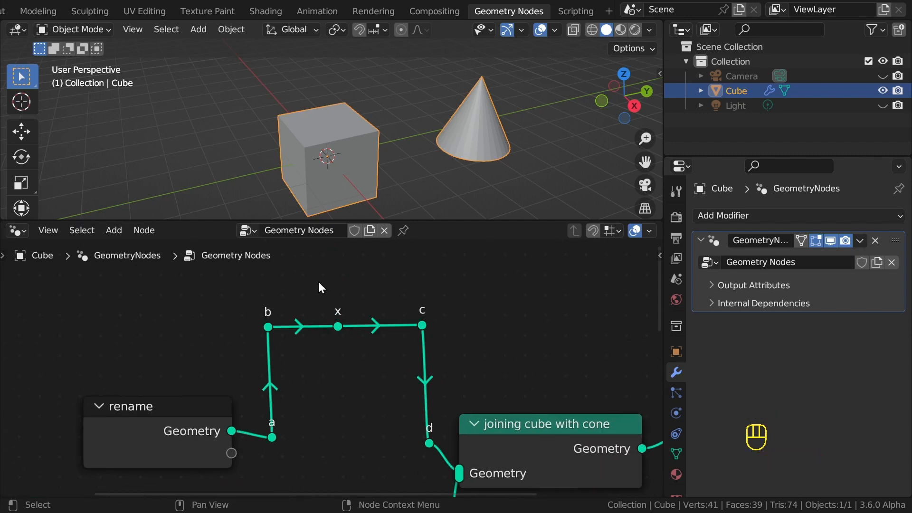
Step: Delete reroute x without reconnecting its link, select b and c, and undo back to before the deletion
left_click(337, 328)
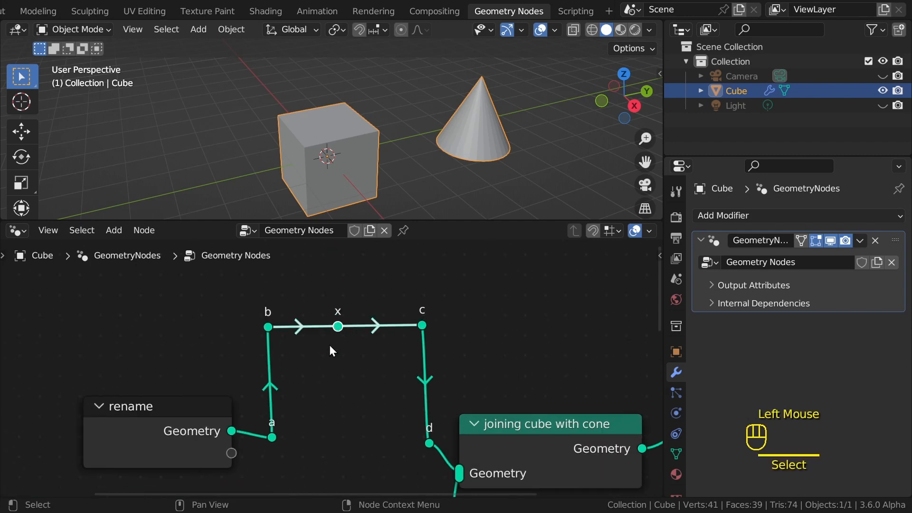
key("x")
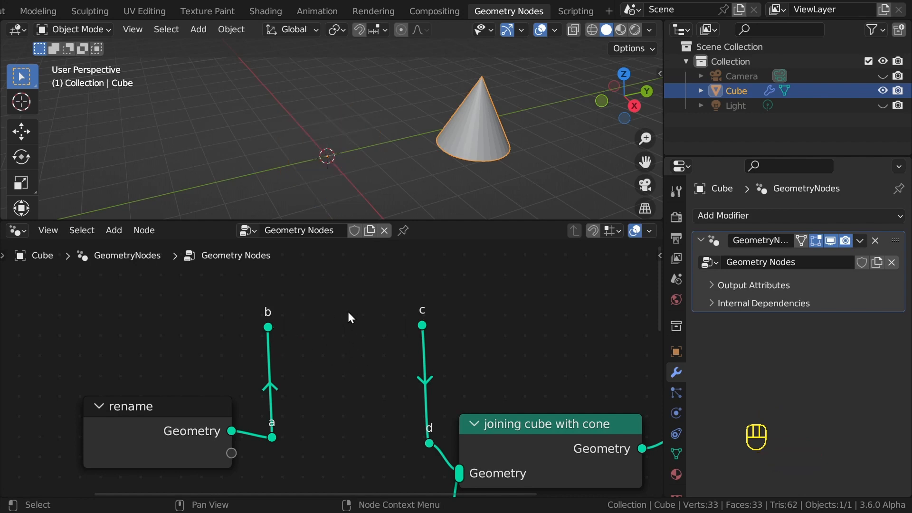
left_click_drag(219, 300, 452, 338)
left_click(360, 333)
key("ctrl+z")
key("ctrl+z")
key("ctrl+z")
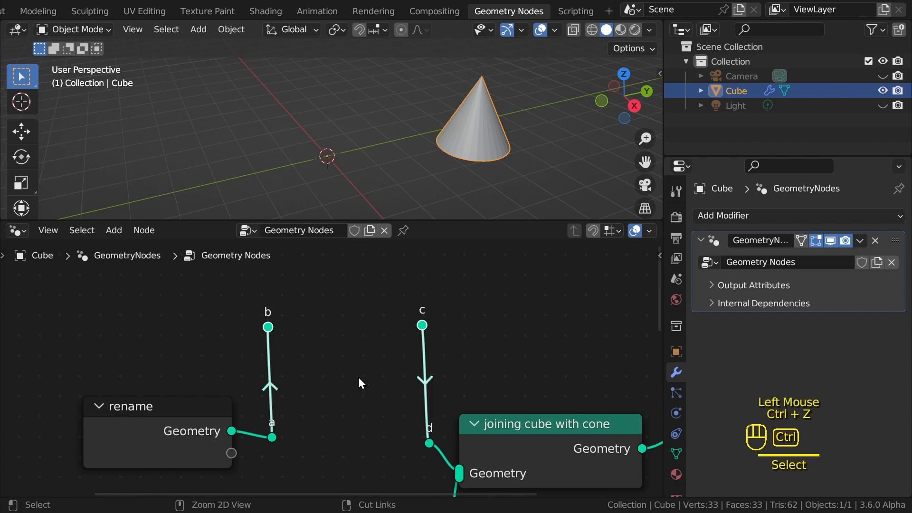
key("ctrl+z")
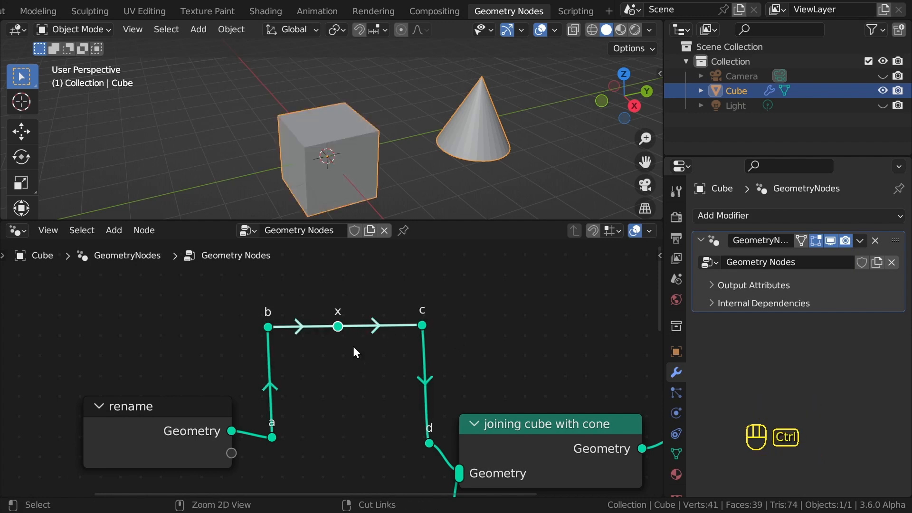
Step: Remove reroutes x, b, c, a and d using Delete with Reconnect so the link to the join node is preserved
key("ctrl+x")
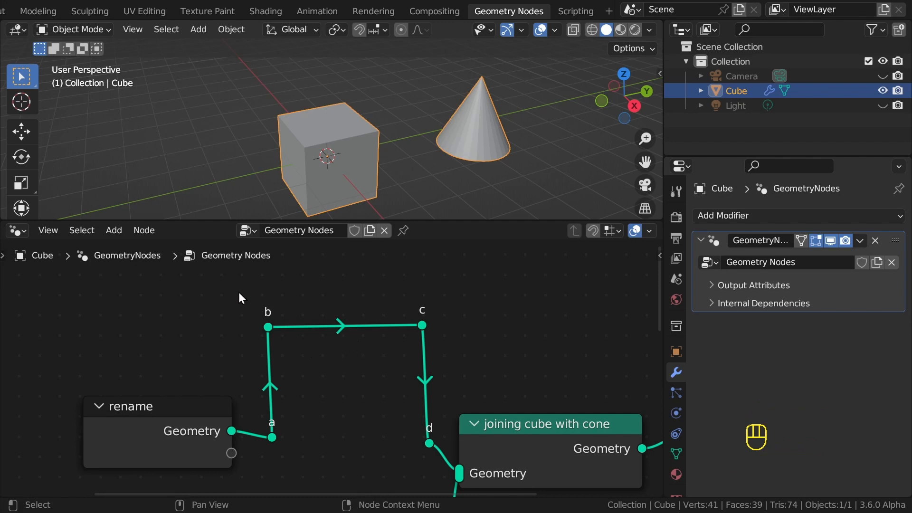
left_click_drag(238, 294, 453, 353)
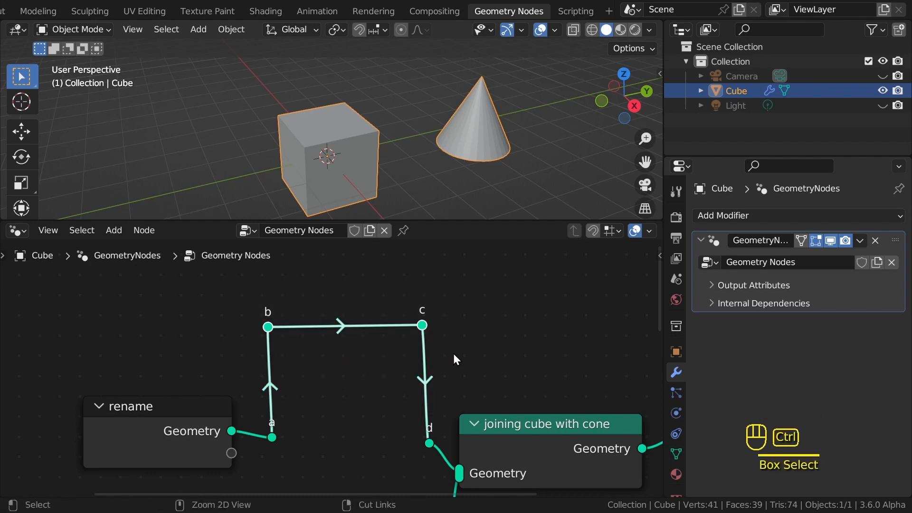
key("ctrl+x")
scroll(271, 295, "down", 5, "shift")
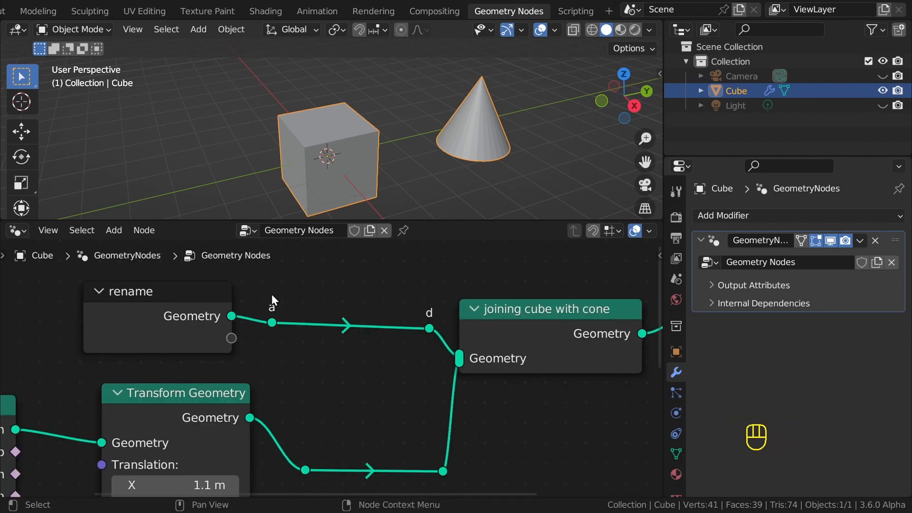
left_click_drag(255, 286, 315, 362)
key("ctrl+x")
left_click_drag(394, 287, 429, 344)
key("ctrl+x")
Step: Delete the Transform Geometry node with a plain delete, and undo the deletion
scroll(269, 371, "down", 2)
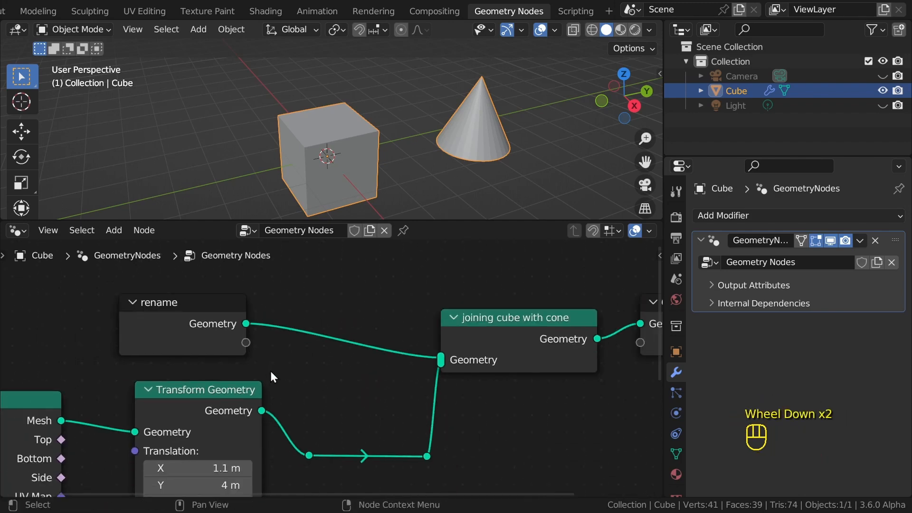
middle_click_drag(269, 372, 283, 332, "shift")
left_click(283, 333)
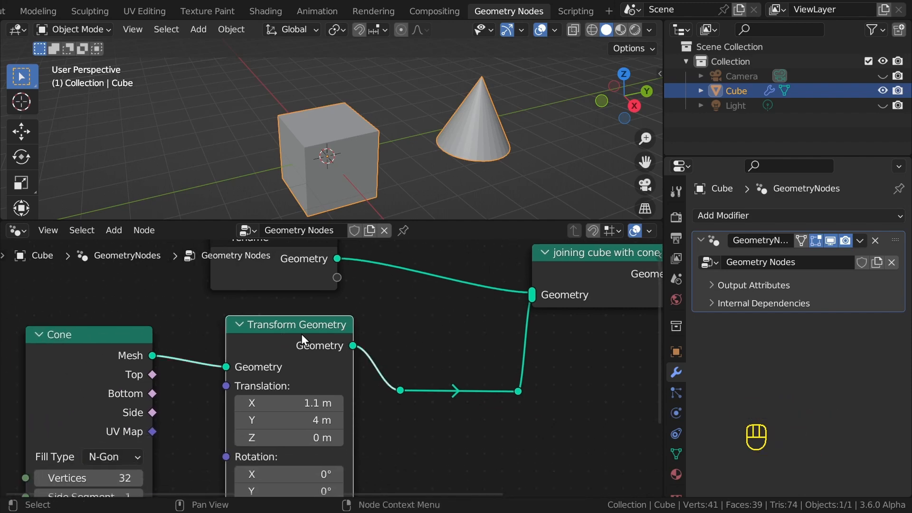
double_click(307, 341)
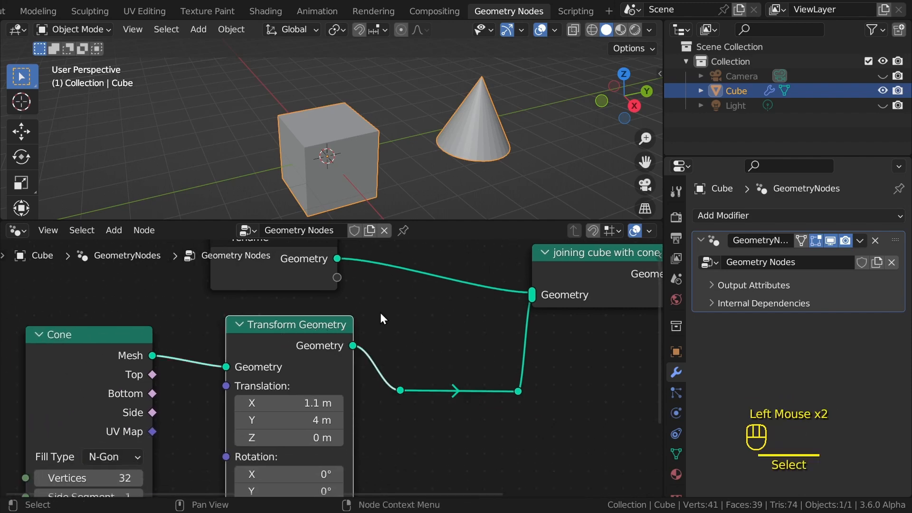
key("x")
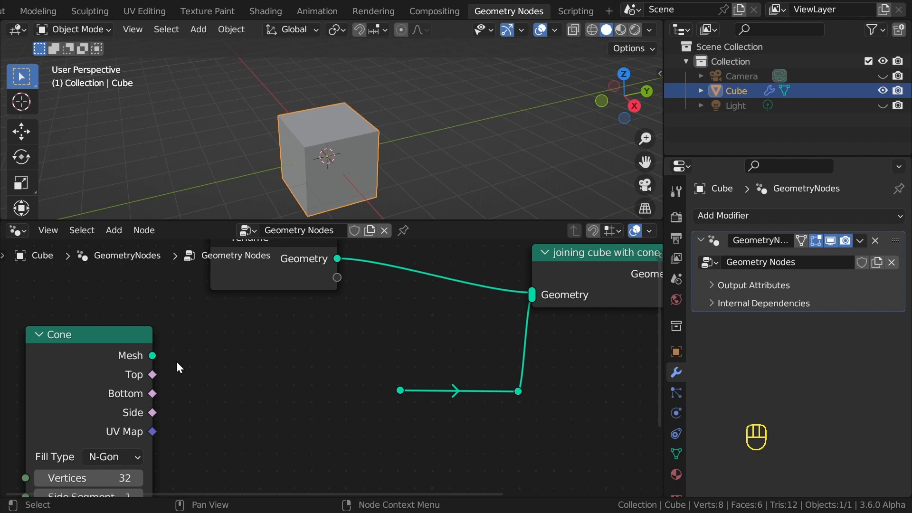
key("ctrl+z")
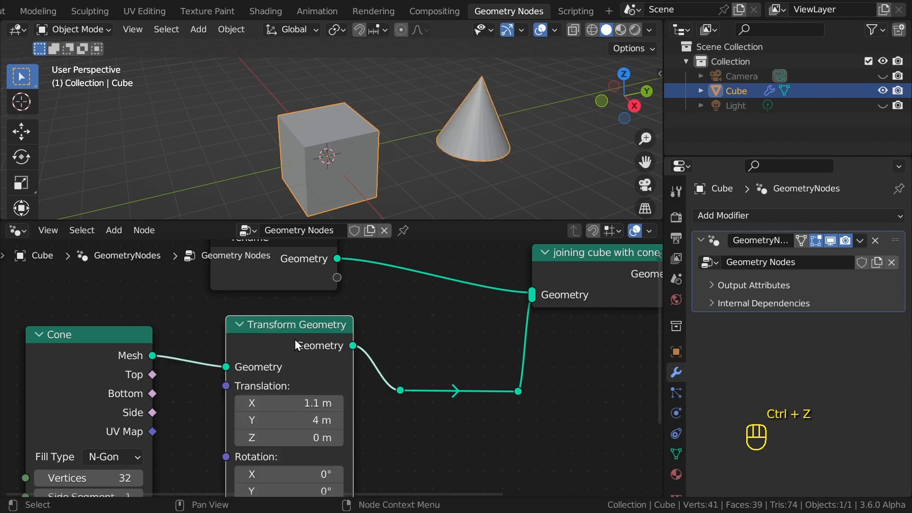
Step: Try Delete with Reconnect on the Transform Geometry node twice, undoing each deletion and shifting the node slightly in between
key("ctrl+x")
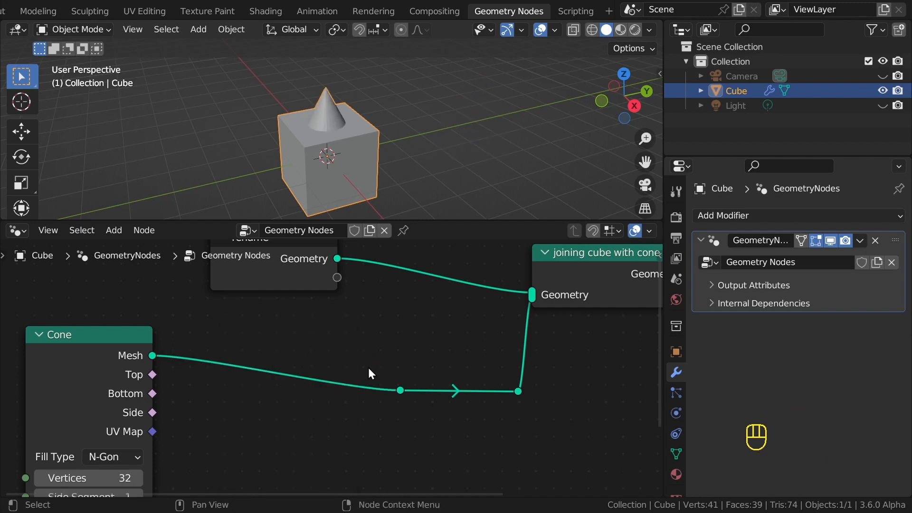
key("ctrl+z")
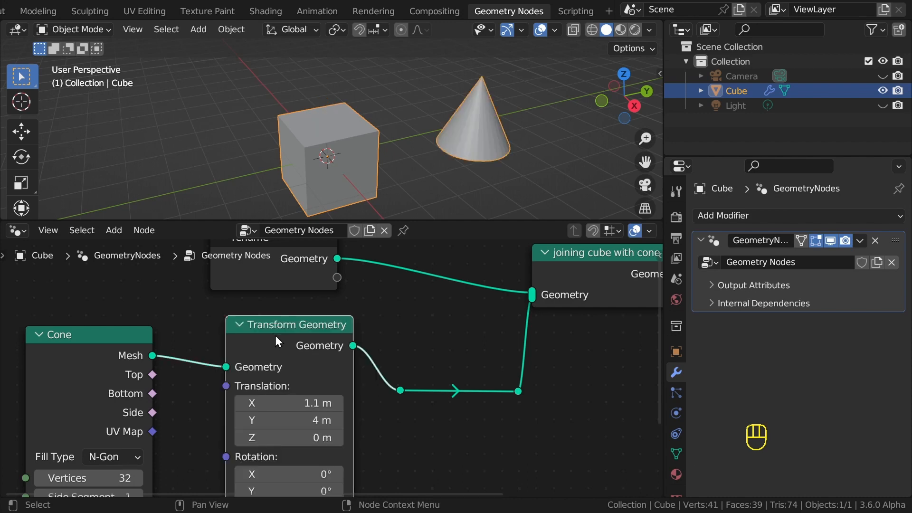
mouse_move(275, 335)
left_mouse_down()
mouse_move(336, 361)
mouse_move(272, 350)
left_mouse_up()
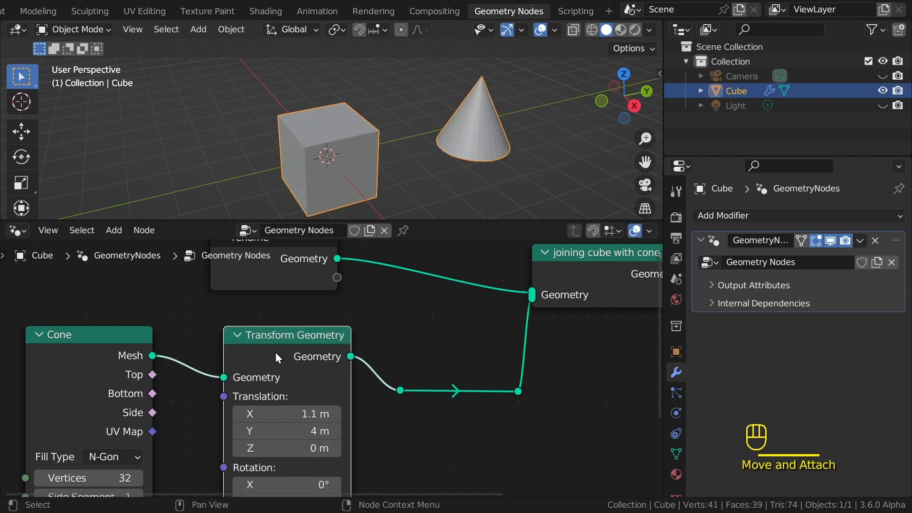
key("ctrl+x")
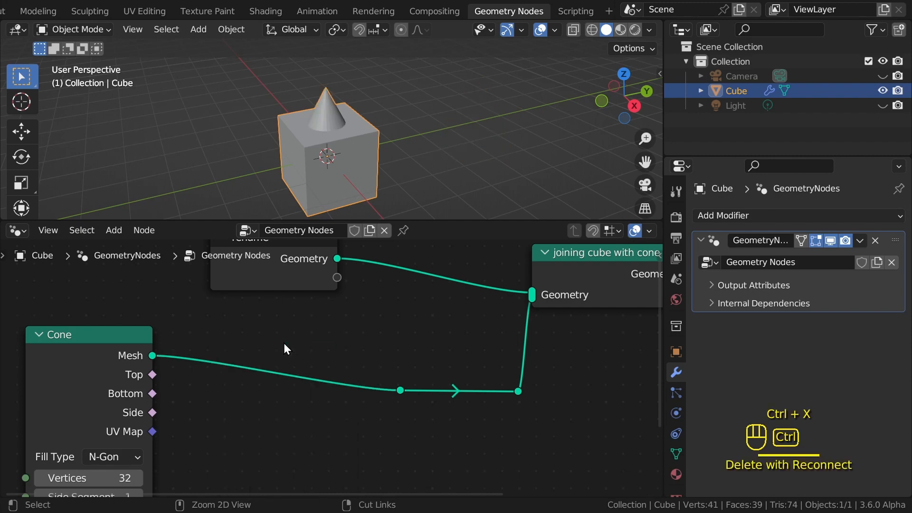
key("ctrl+z")
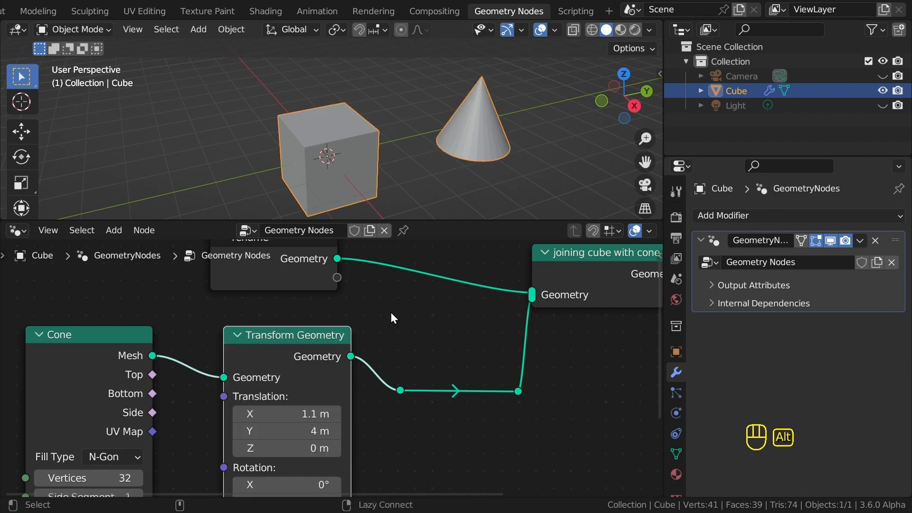
Step: Detach Transform Geometry from its links by pulling it below the join node, and reinsert it on the link after Cone
left_click_drag(285, 335, 591, 358, "alt")
scroll(446, 372, "down", 2)
middle_click_drag(446, 373, 375, 369)
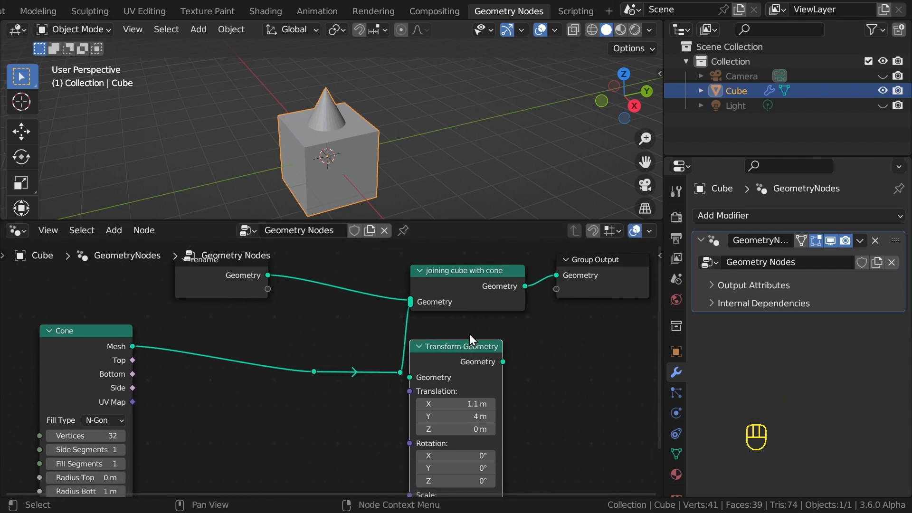
left_click_drag(462, 352, 238, 347)
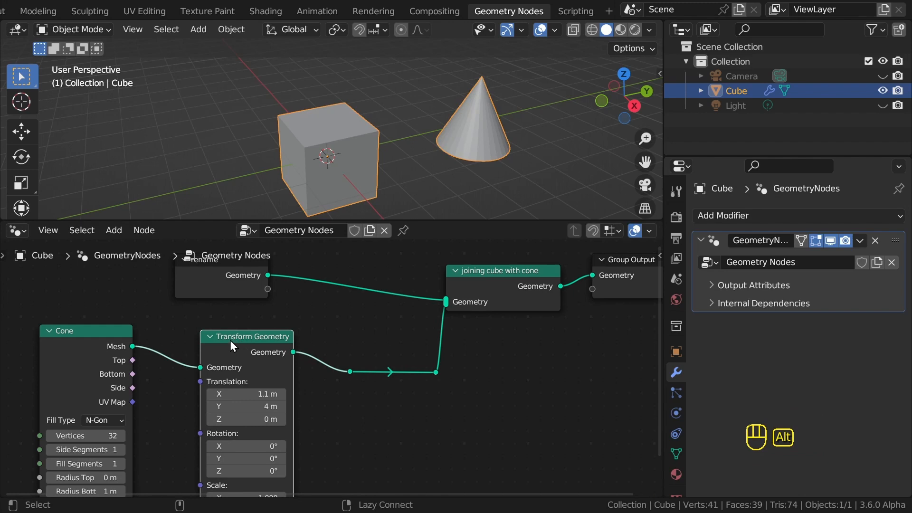
Step: Detach Transform Geometry and the "joining cube with cone" node from their links and place both below the upper link
left_click_drag(230, 340, 483, 346, "alt")
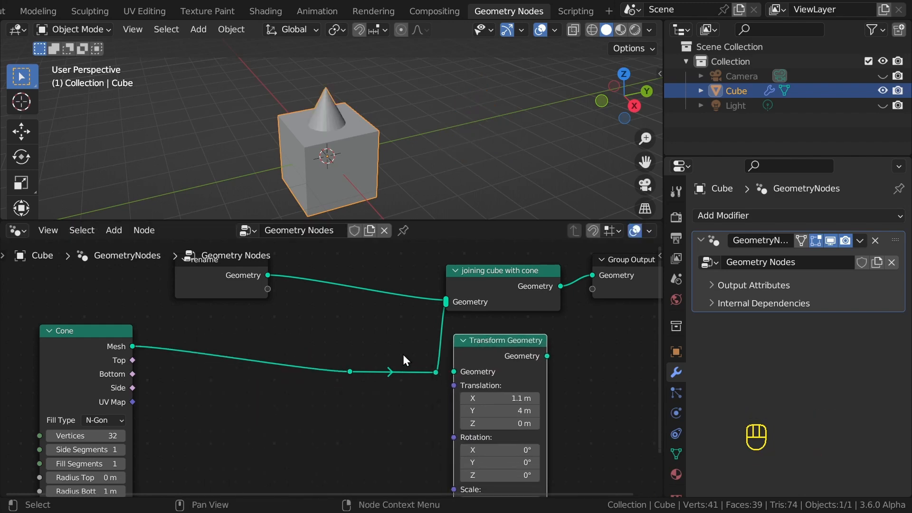
middle_click_drag(421, 348, 226, 405)
left_click_drag(308, 347, 480, 394, "alt")
Step: Remove the two reroutes remaining on the Cone's link using Delete with Reconnect
middle_click_drag(191, 389, 303, 373)
left_click_drag(250, 389, 354, 442)
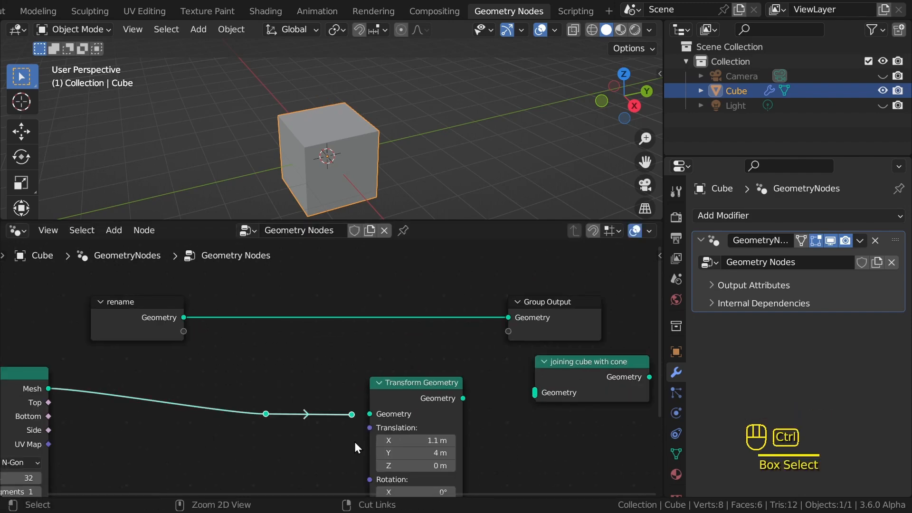
key("ctrl+x")
Step: Move Transform Geometry beside the Cone node and connect the Cone's Mesh output to it with Lazy Connect
middle_click_drag(371, 397, 464, 377)
left_click_drag(507, 385, 232, 371)
right_click_drag(114, 380, 230, 385, "alt")
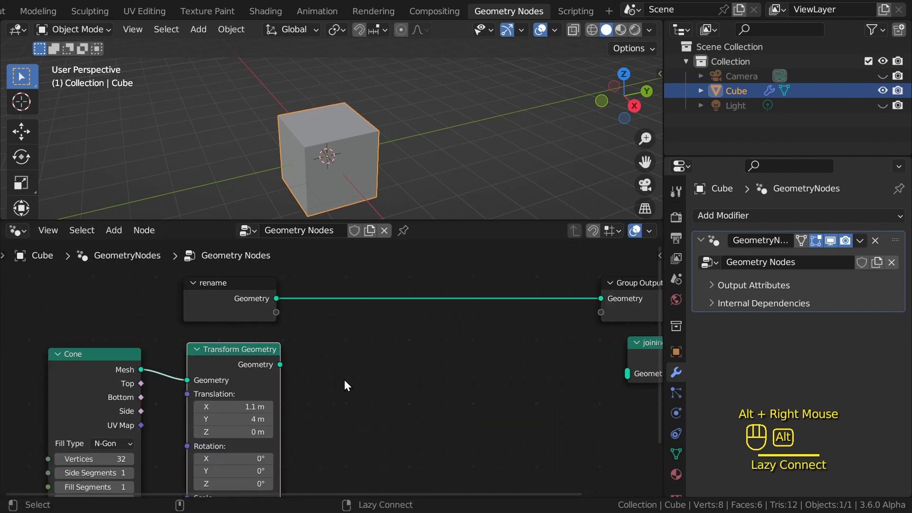
Step: Move the "joining cube with cone" node between Transform Geometry and Group Output, below the upper link
middle_click_drag(570, 376, 460, 390)
left_click_drag(546, 374, 312, 370)
middle_click_drag(260, 335, 315, 332)
scroll(371, 370, "up", 3)
middle_click_drag(323, 377, 300, 381)
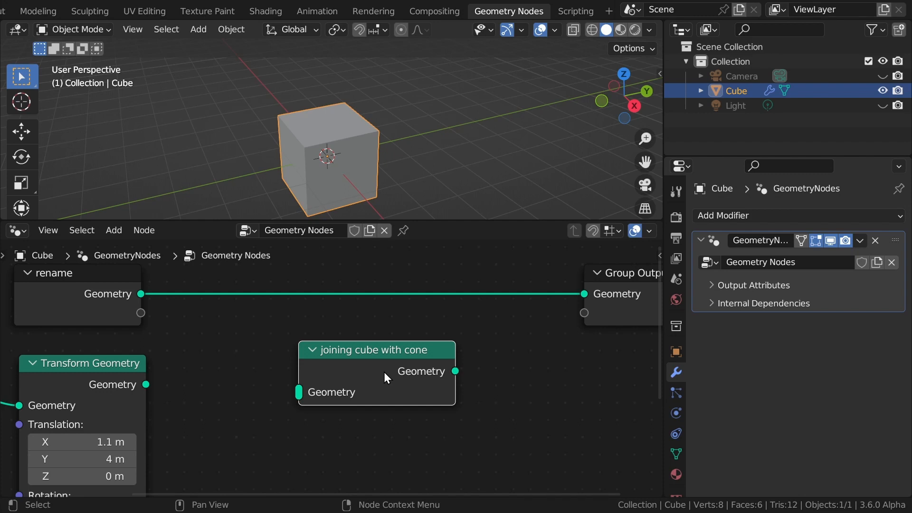
Step: Try clearing the "joining cube with cone" node's label by emptying its Node Label text, and undo the change
key("F2")
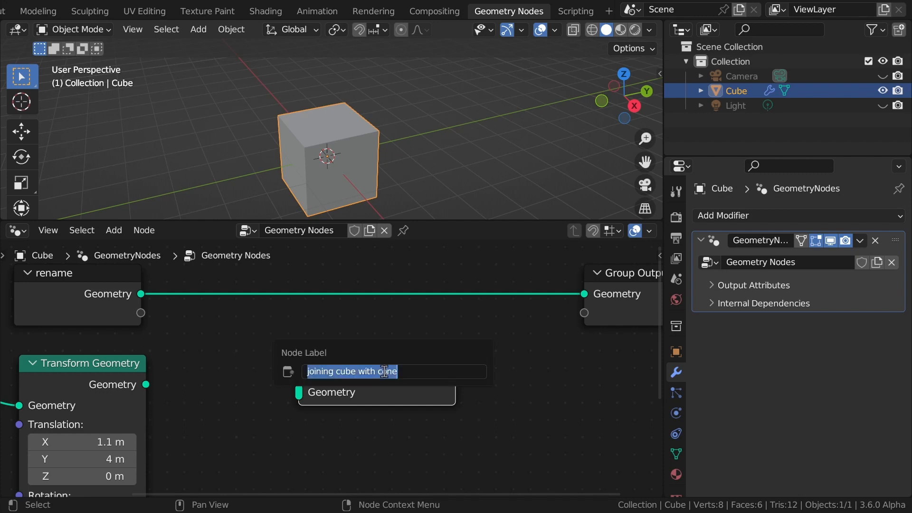
key("BackSpace")
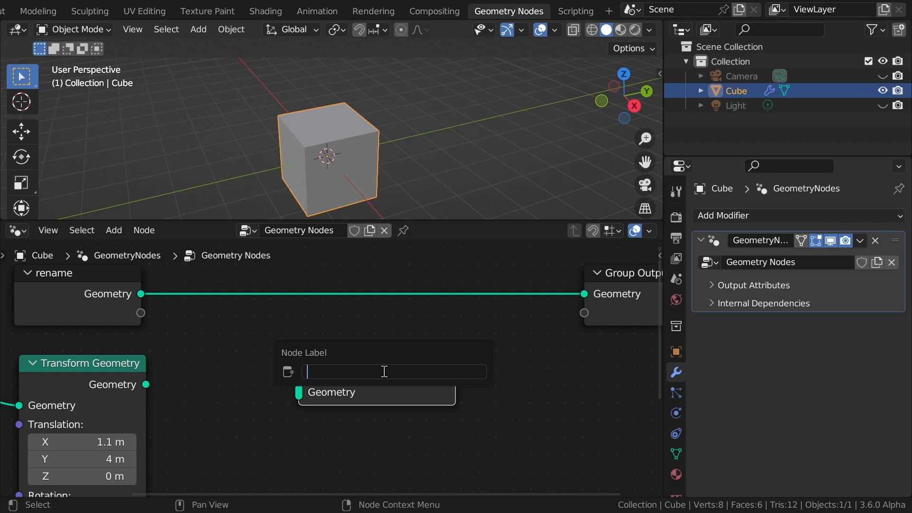
key("Return")
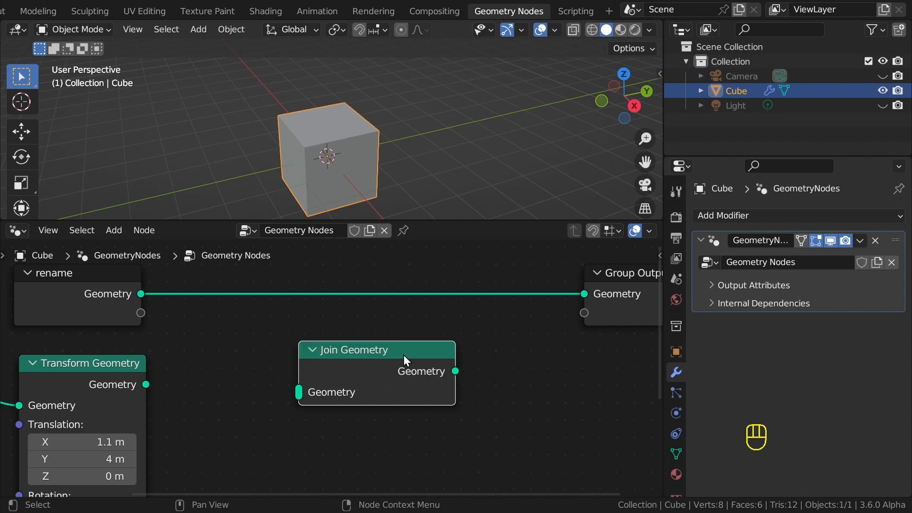
key("ctrl+z")
Step: Remove the custom label from the "joining cube with cone" node with Clear Label, and delete the node
key("alt+l")
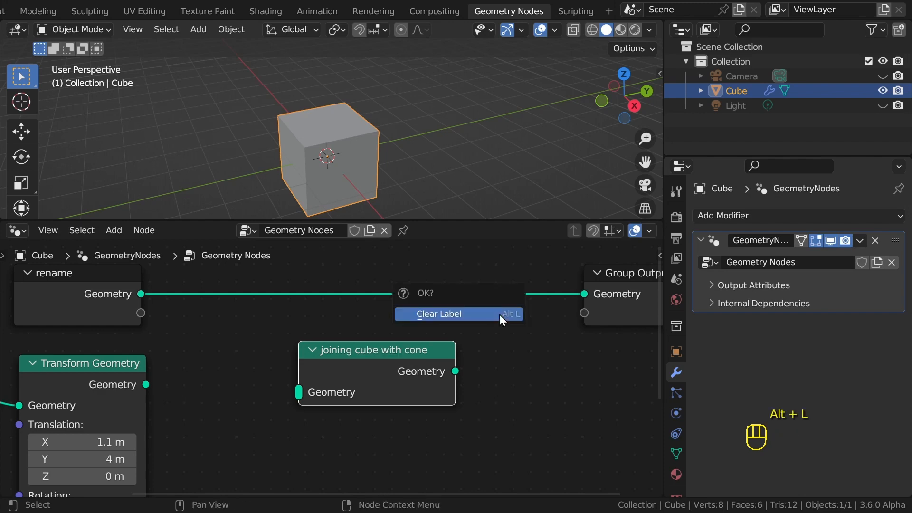
left_click(500, 314)
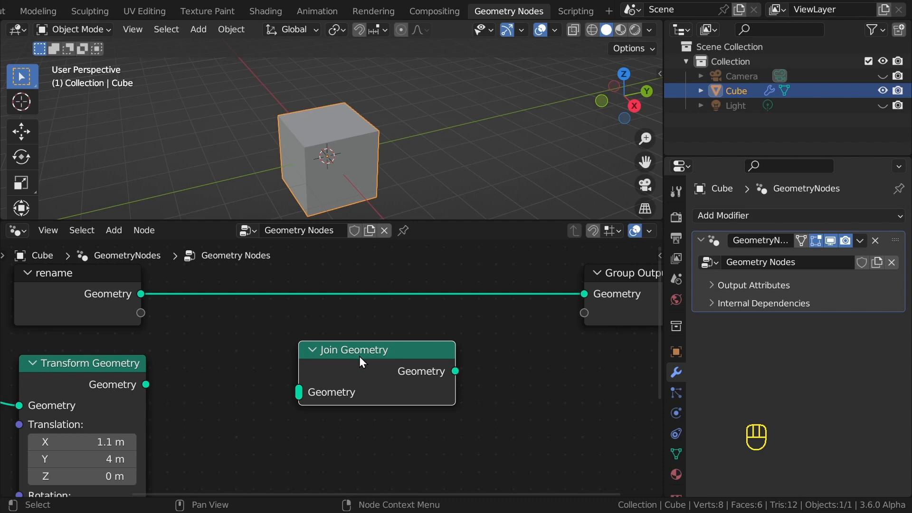
key("x")
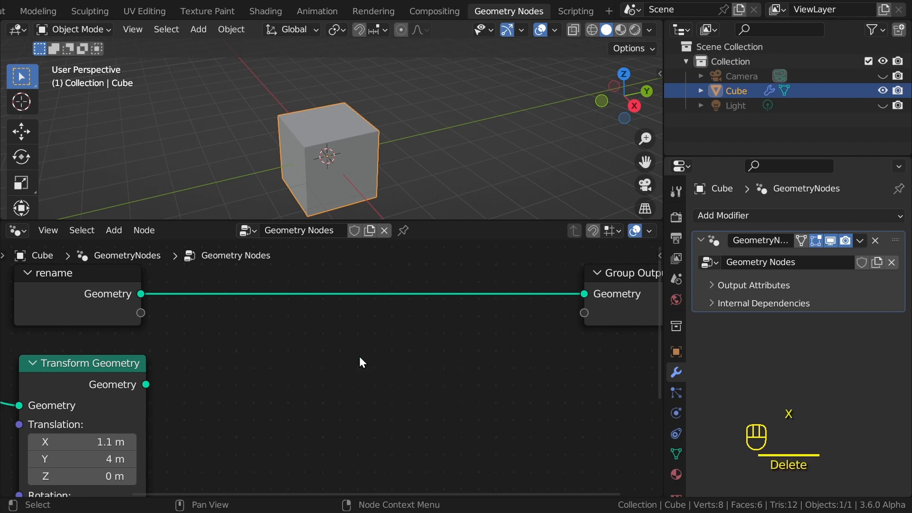
Step: Join the rename and Transform Geometry nodes through a Join Geometry node using Node Wrangler's Mix Nodes
scroll(349, 356, "down", 2)
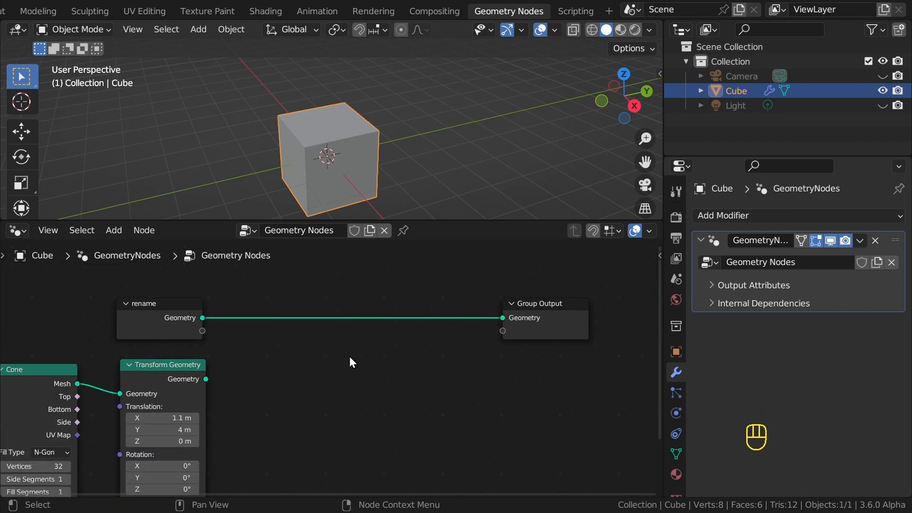
left_click(123, 231)
left_click(122, 231)
key("ctrl")
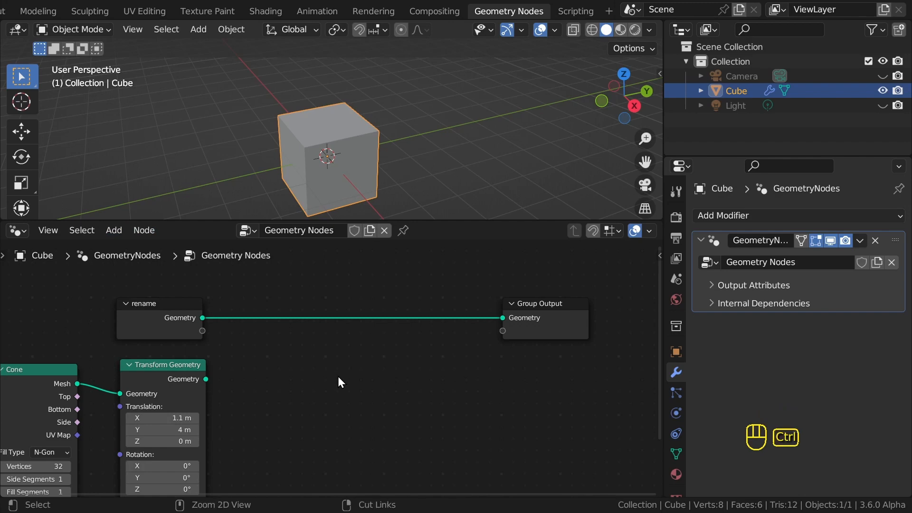
key("shift")
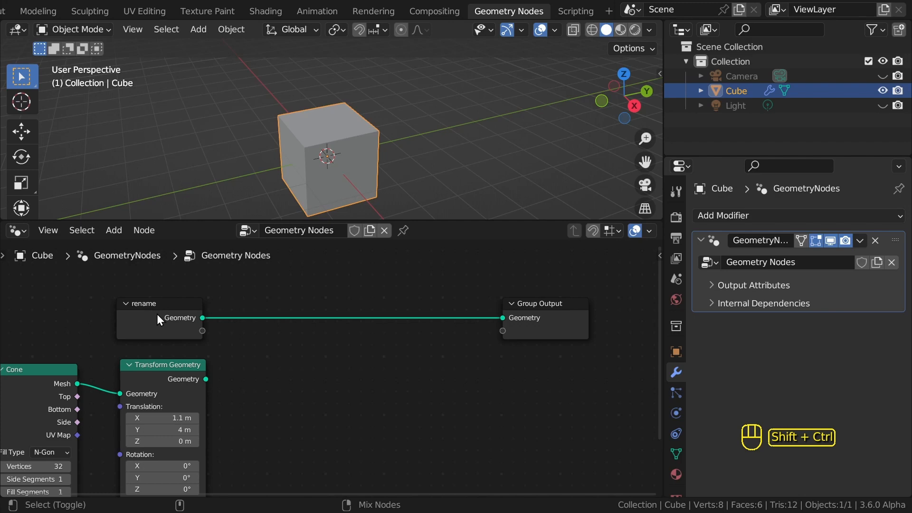
right_click_drag(156, 315, 160, 401, "ctrl+shift")
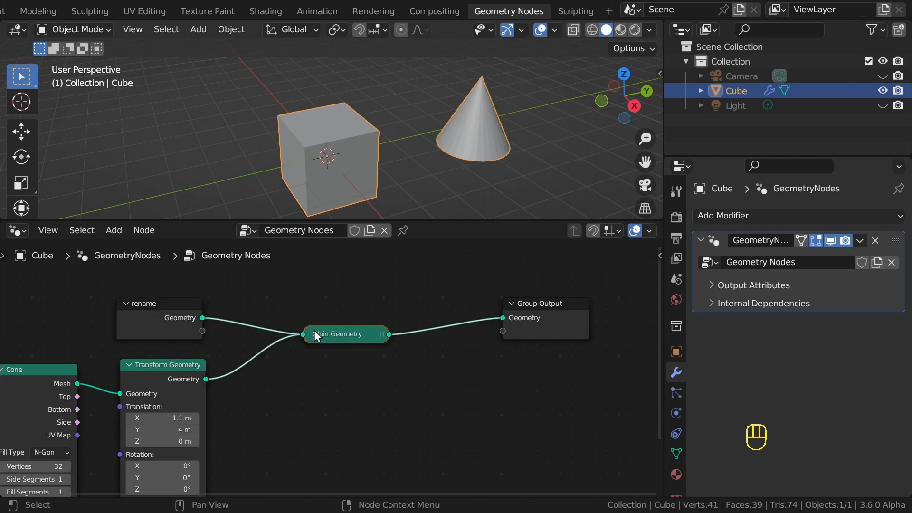
Step: Delete the Join Geometry node and reconnect the rename node to Group Output with Lazy Connect
left_click(323, 333)
key("x")
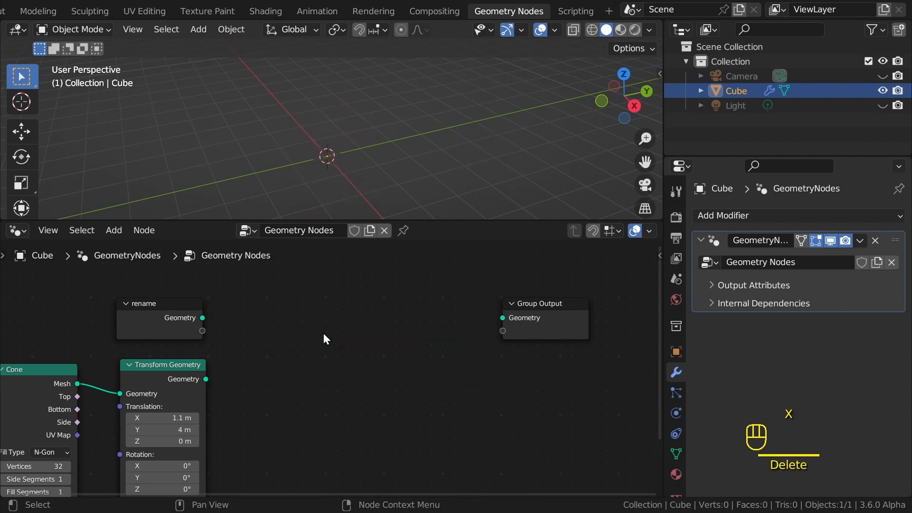
right_click_drag(187, 316, 496, 316, "alt")
Step: Combine the rename and Transform Geometry nodes with automatic Merge Nodes, and remove the Join Geometry node using Delete with Reconnect
left_click_drag(243, 397, 144, 306)
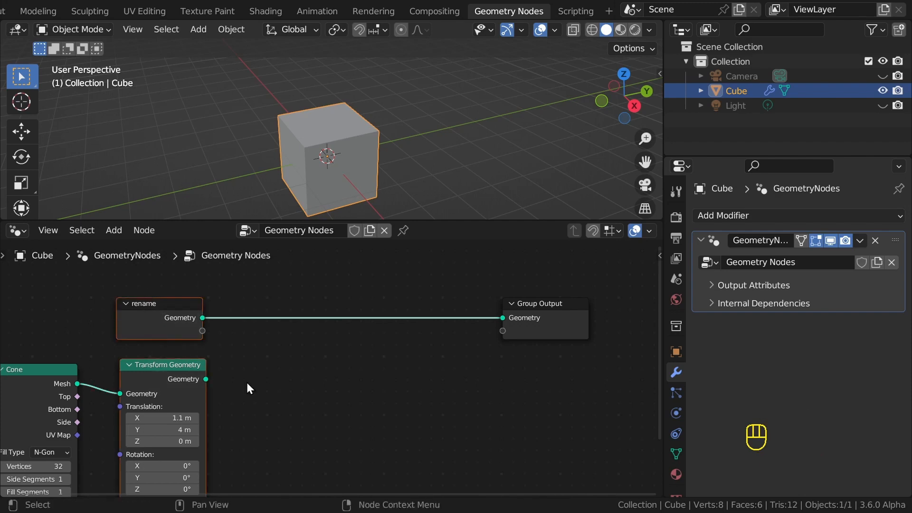
key("ctrl+KP_0")
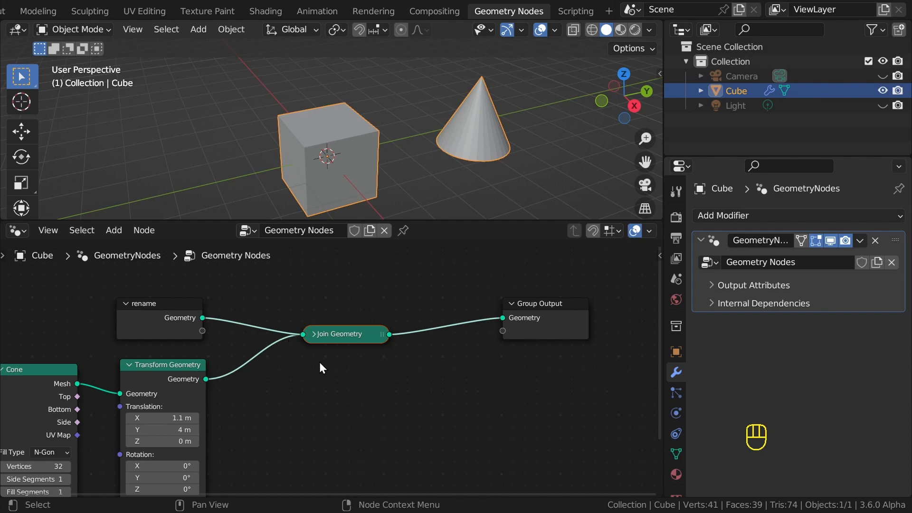
key("ctrl+x")
Step: Lower the Transform Geometry node and join the rename, Cone and Transform Geometry nodes with automatic Merge Nodes
key("Home")
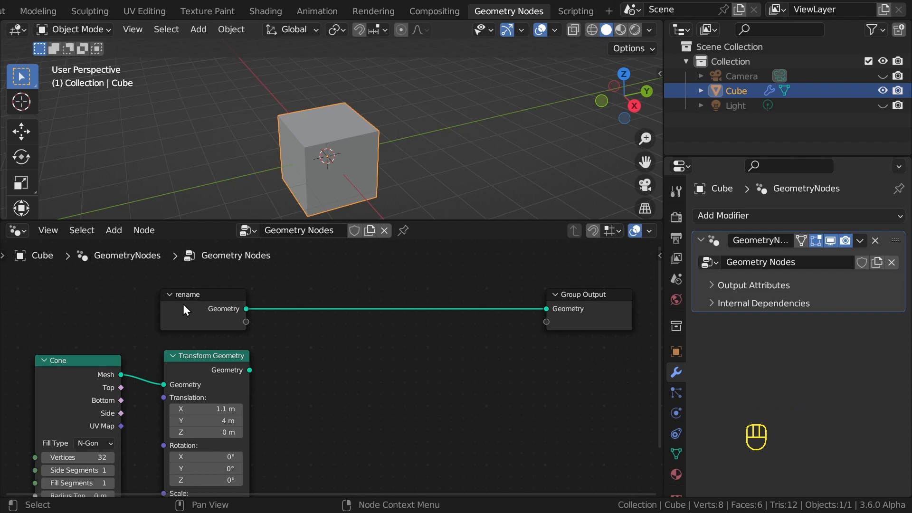
left_click_drag(174, 361, 172, 402)
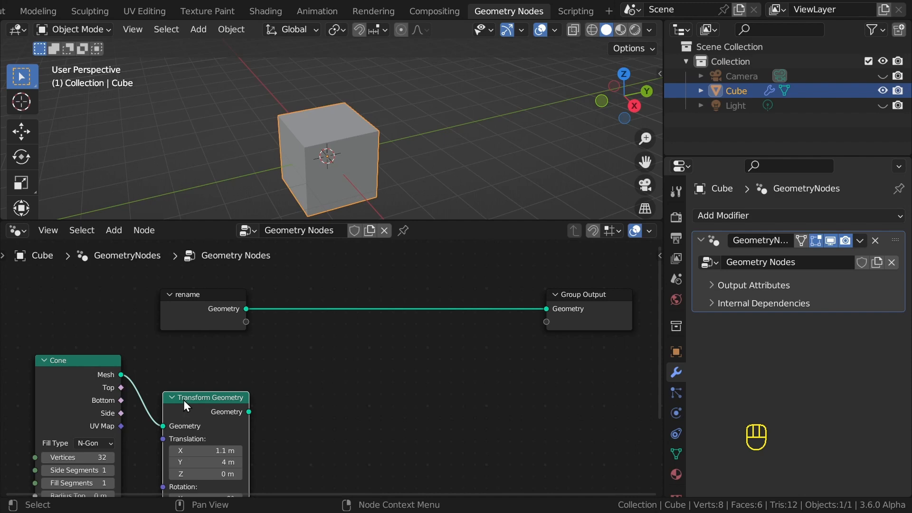
left_click(81, 298)
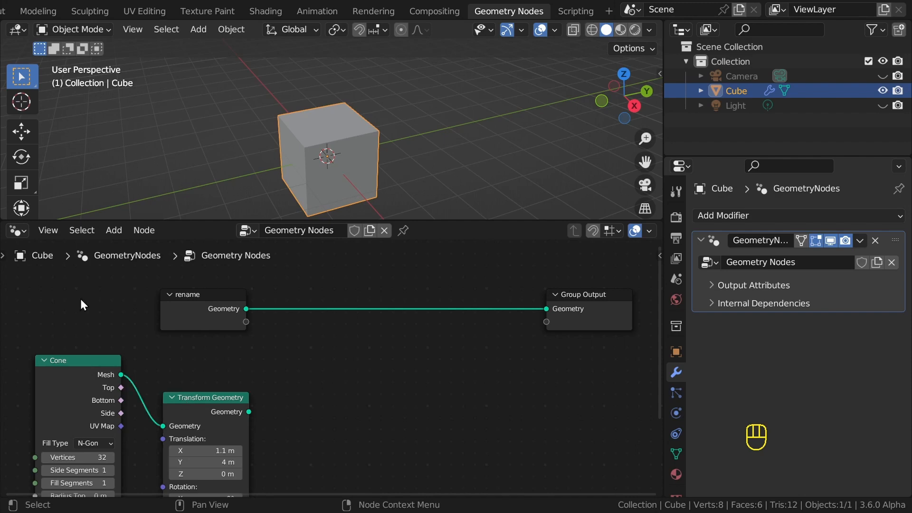
left_click_drag(79, 298, 198, 418)
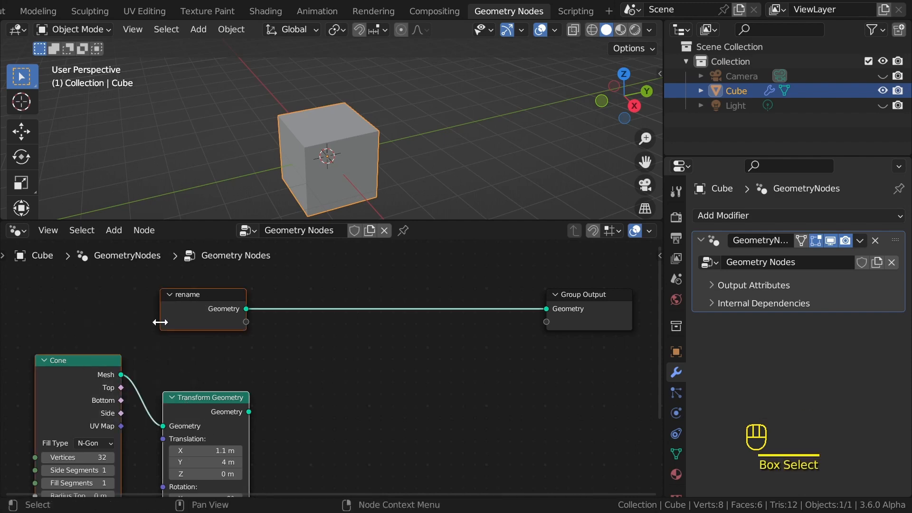
key("ctrl")
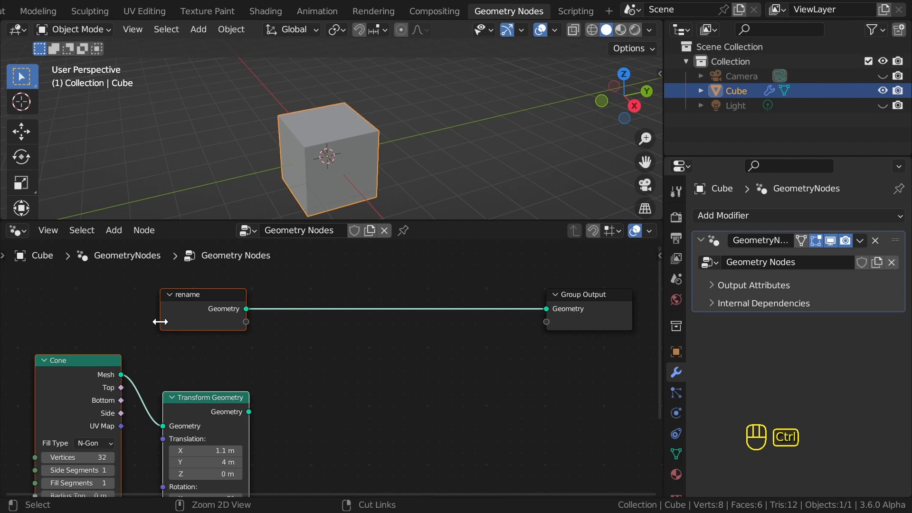
key("ctrl+KP_0")
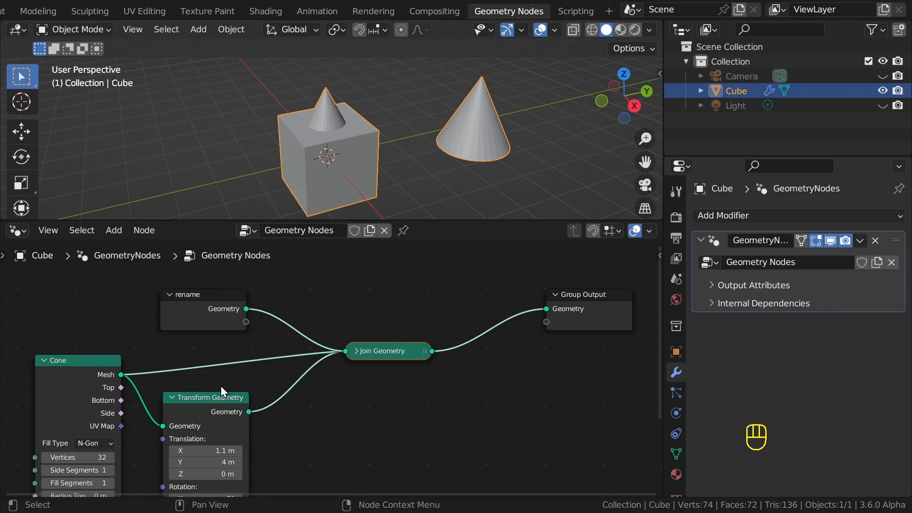
Step: Add a Value node in the empty area beside Transform Geometry and place a duplicate directly below it
middle_click_drag(401, 426, 326, 299)
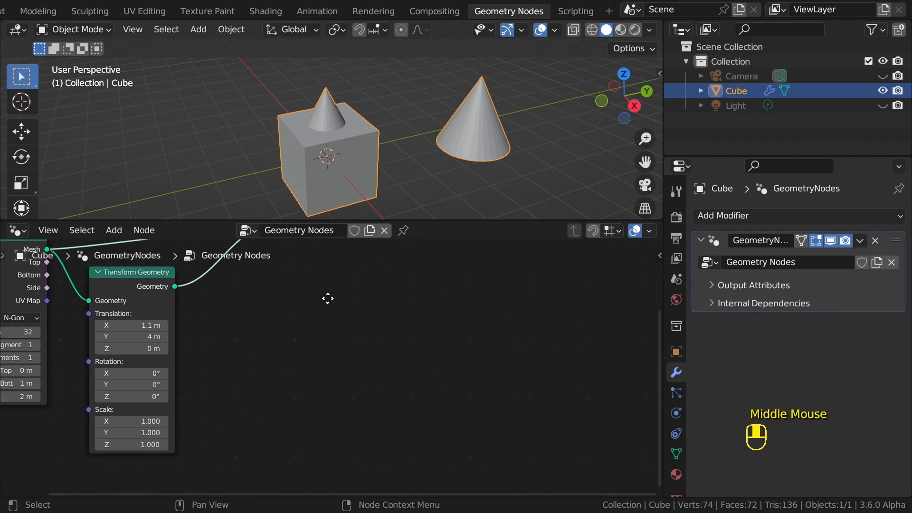
scroll(384, 308, "up", 3)
middle_click_drag(384, 309, 275, 312, "shift")
key("shift+a")
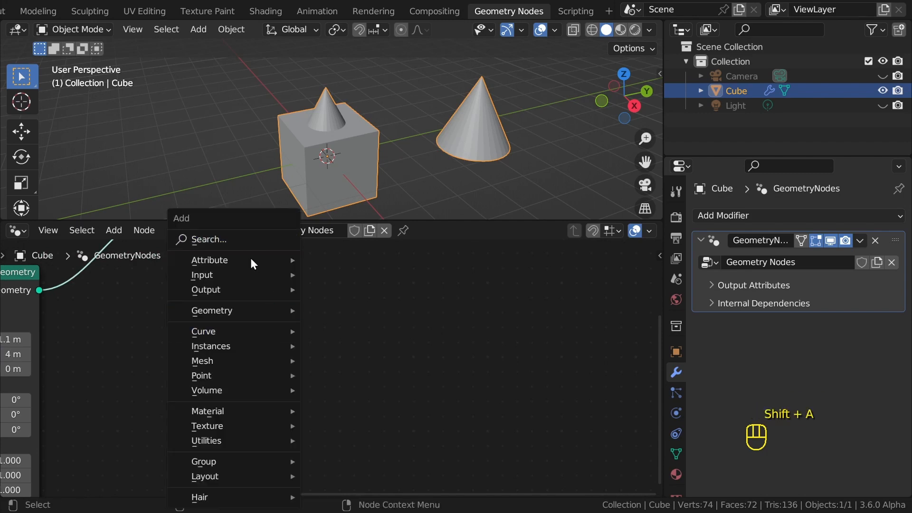
left_click(236, 237)
type("va")
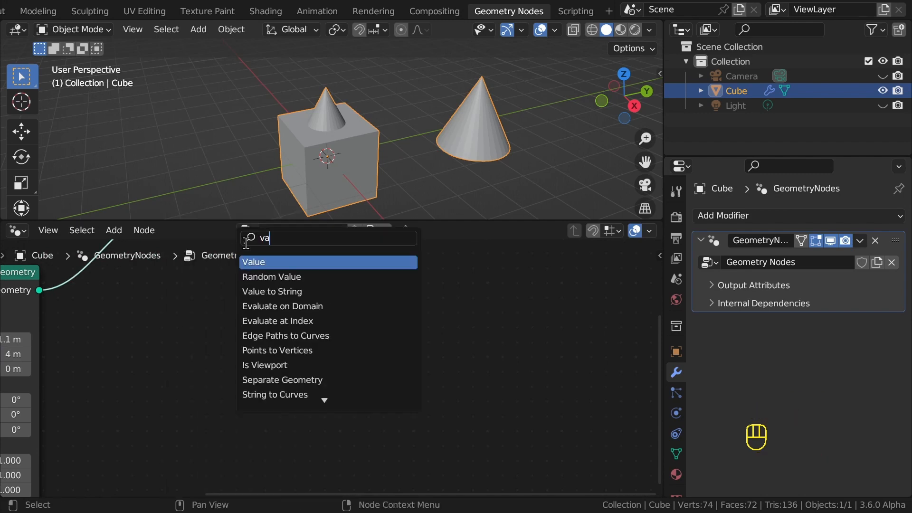
left_click(265, 262)
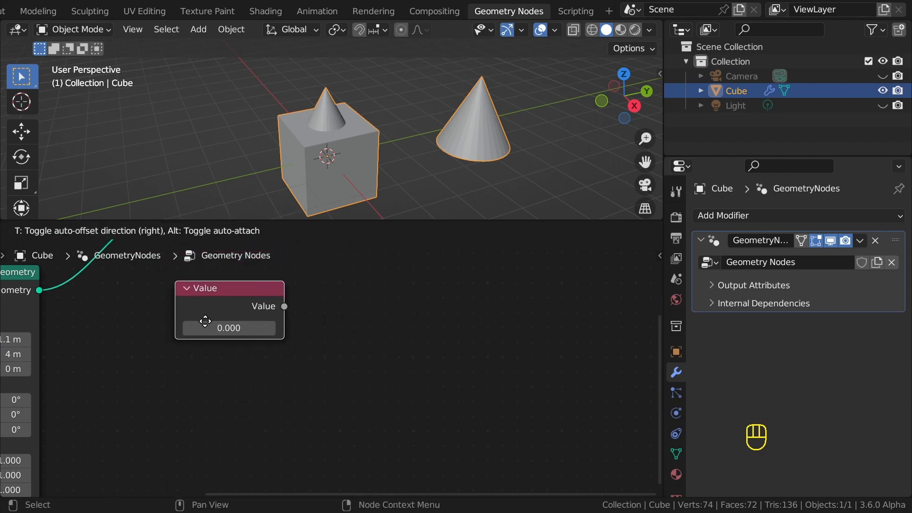
left_click(206, 321)
key("shift+d")
left_click(232, 360)
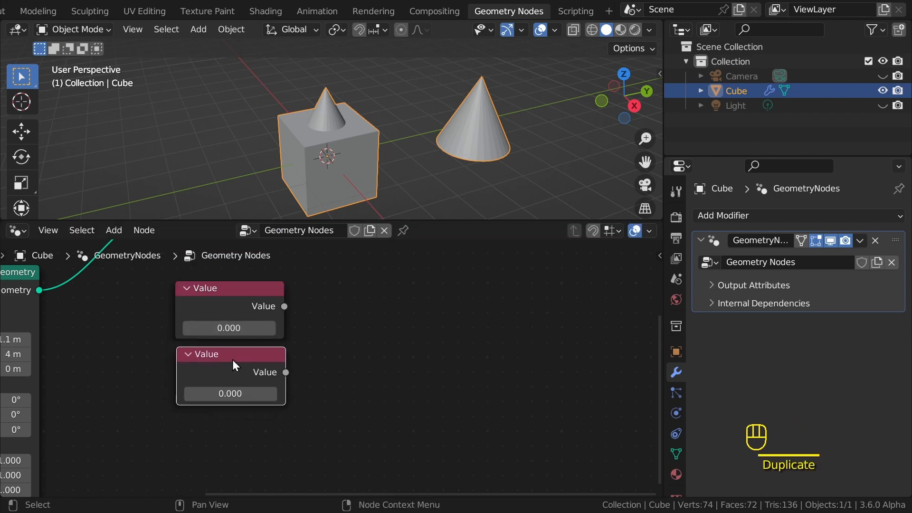
Step: Set the upper Value node to 4 and the lower Value node to 2
left_click(243, 328)
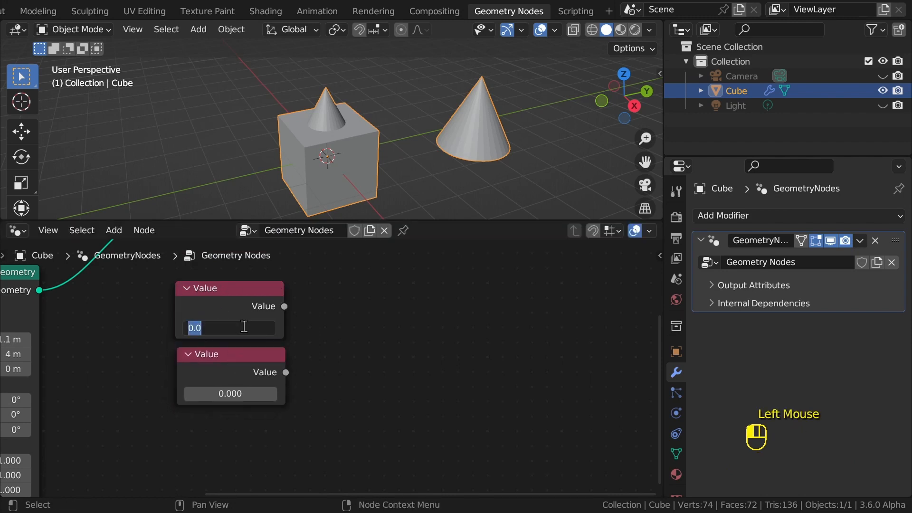
type("4")
key("Return")
left_click(222, 391)
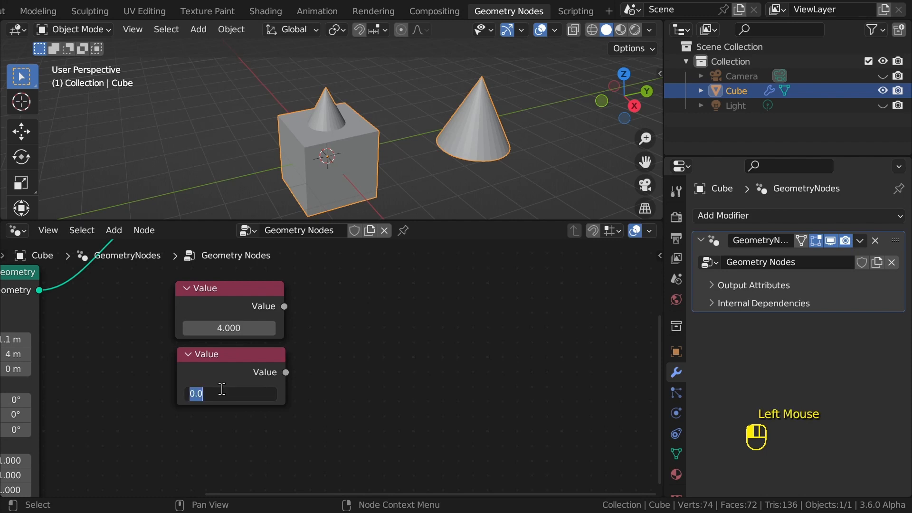
type("2")
key("Return")
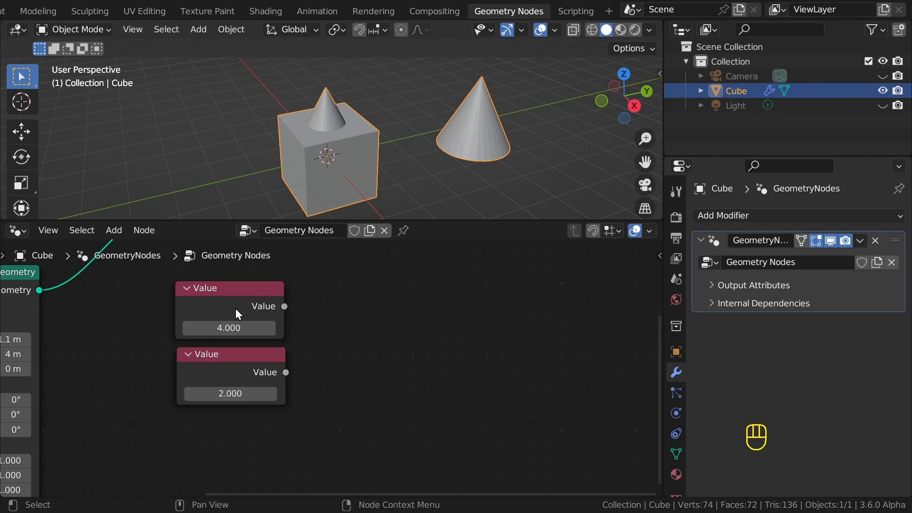
Step: Combine the two Value nodes into an Add node using Mix Nodes, and delete that Add node
key("ctrl")
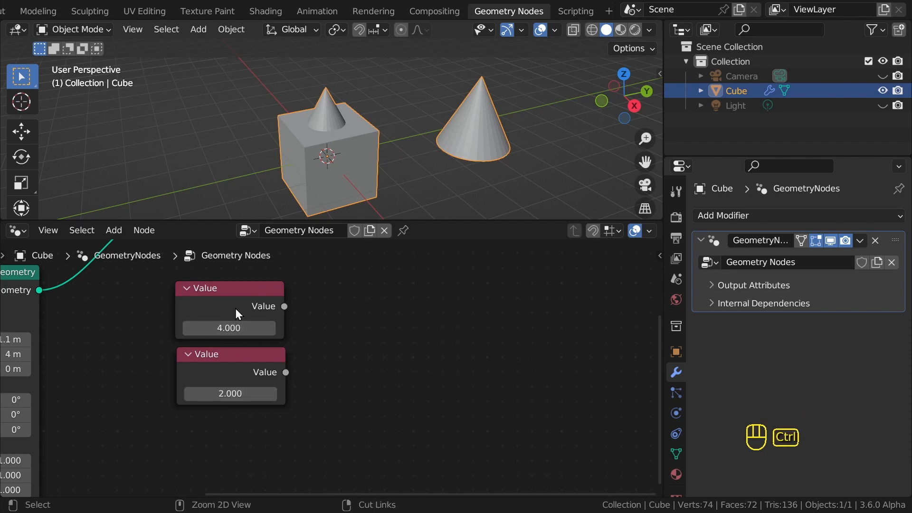
key("shift")
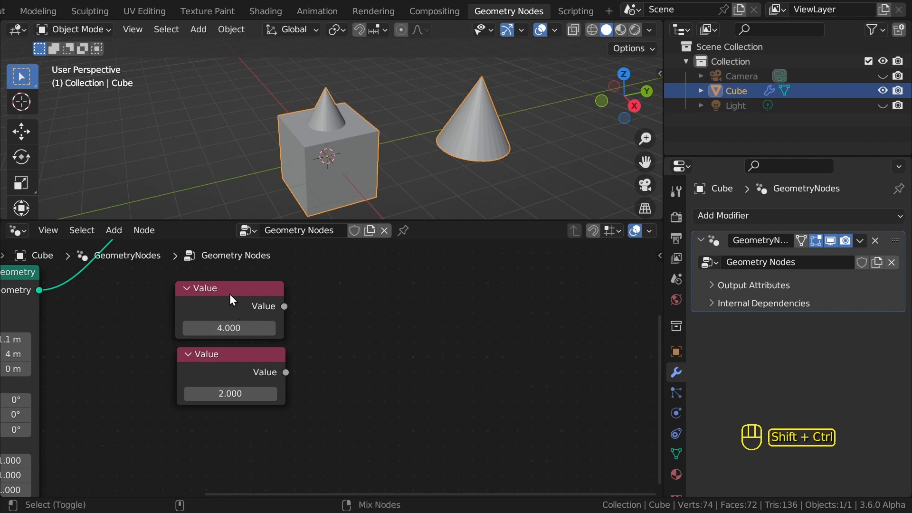
right_click_drag(229, 295, 232, 360, "ctrl+shift")
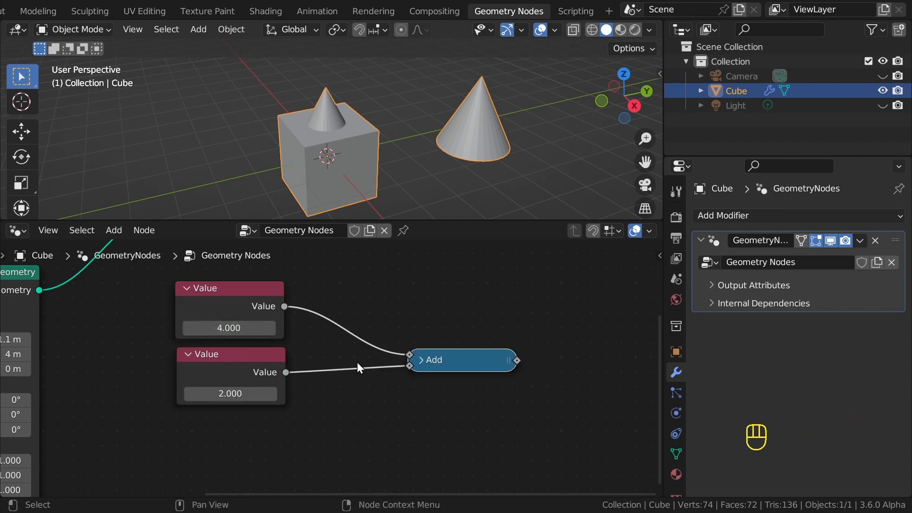
left_click(422, 360)
left_click_drag(438, 358, 433, 287)
key("x")
Step: Select both Value nodes and combine them into an Add node with automatic Merge Nodes
left_click_drag(355, 386, 223, 304)
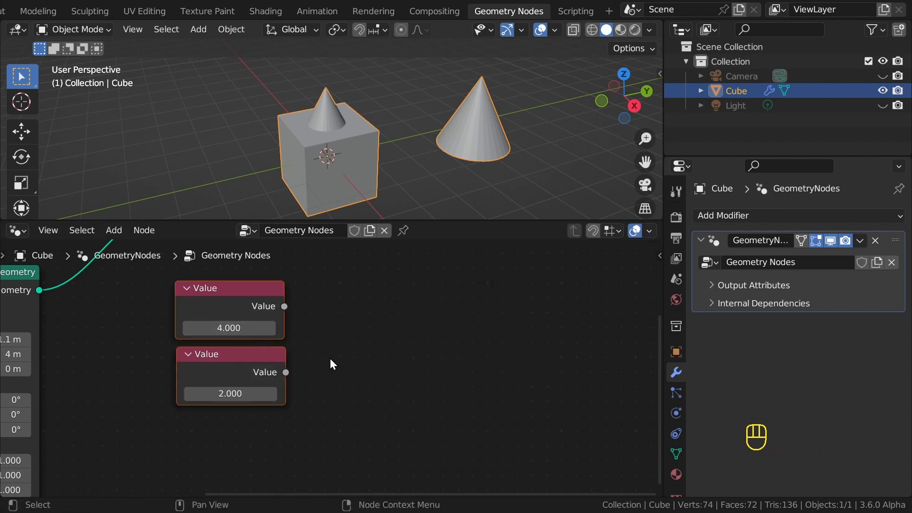
key("ctrl")
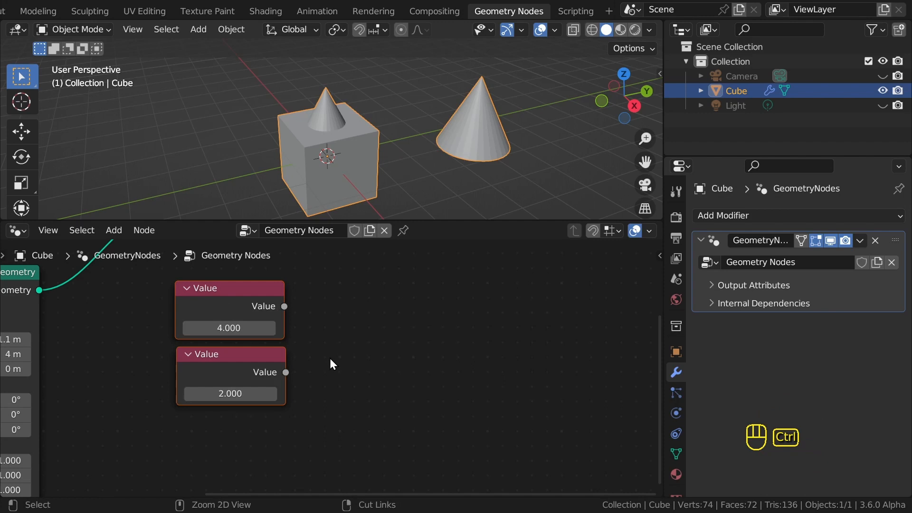
key("ctrl+KP_0")
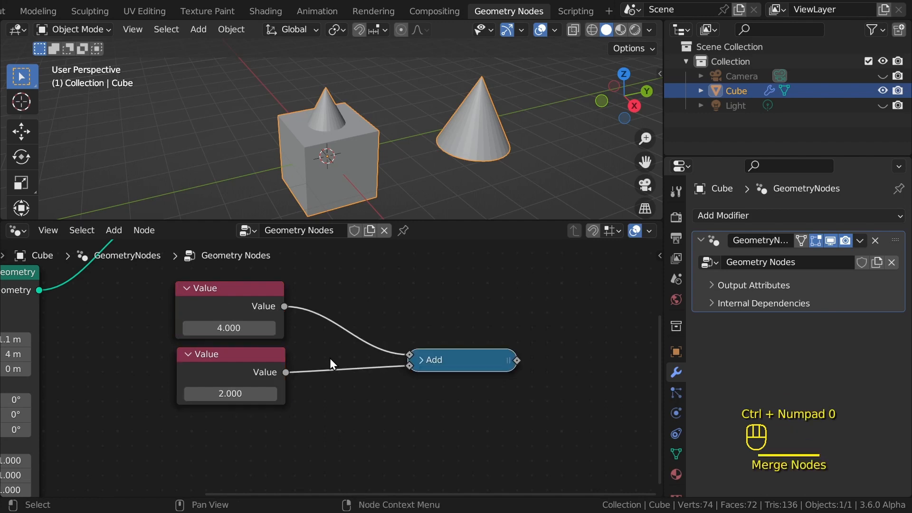
left_click(452, 359)
Step: Add a Color node in the empty area below the two Value nodes
middle_click_drag(309, 388, 309, 291)
key("shift+a")
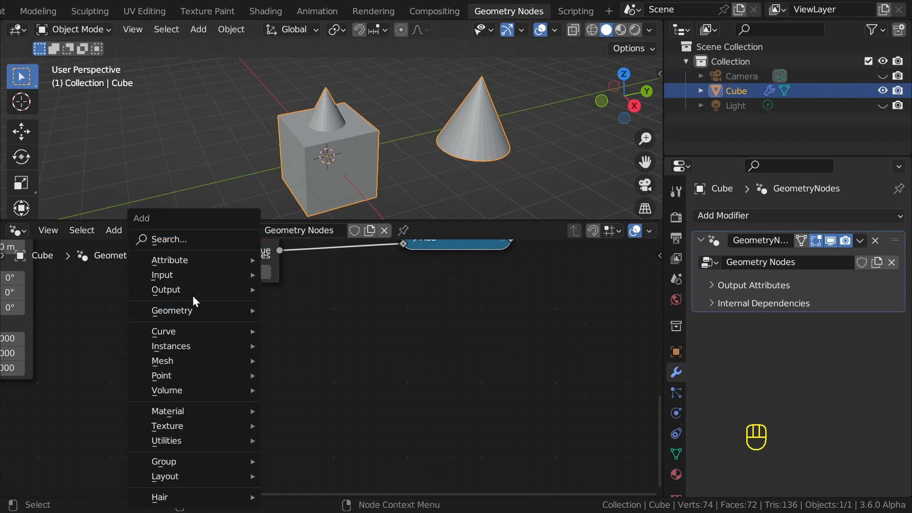
left_click(179, 237)
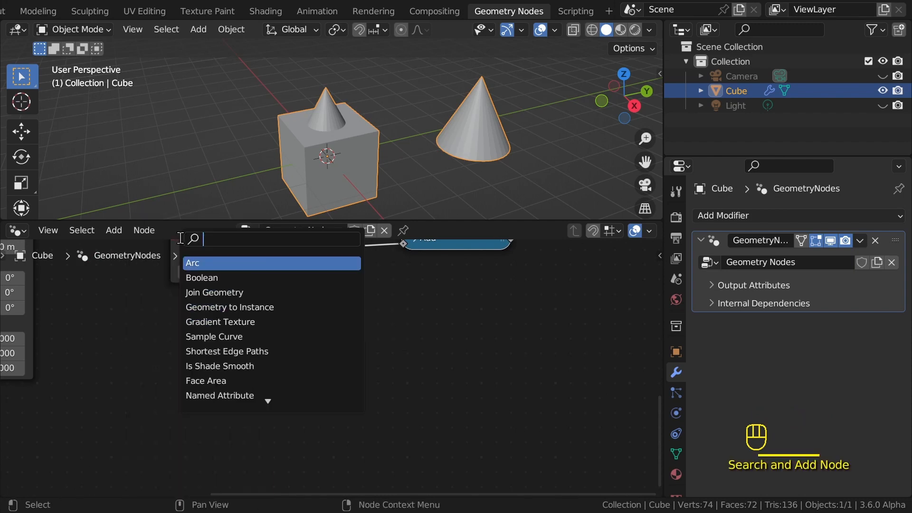
type("colo")
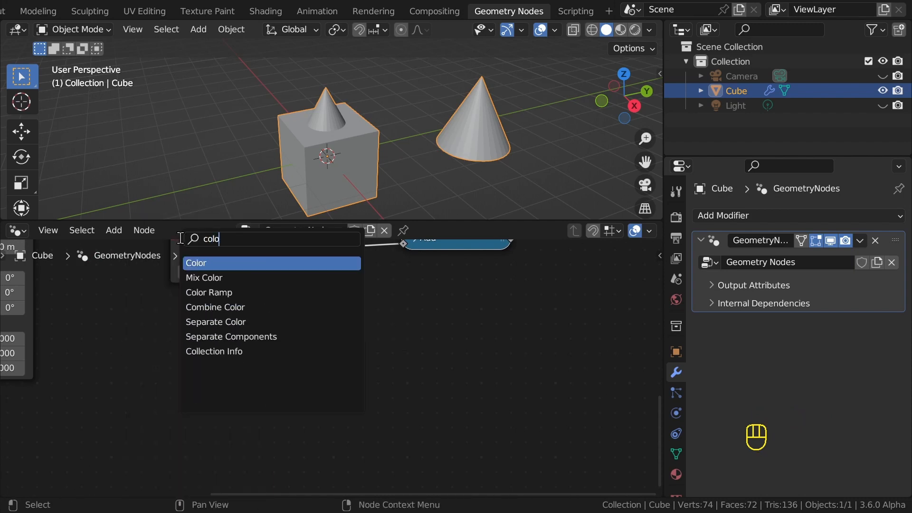
left_click(205, 260)
left_click(197, 334)
Step: Duplicate the Color node and place the copy directly below the original
scroll(214, 336, "down", 2)
middle_click_drag(226, 339, 271, 273)
scroll(273, 275, "up", 1)
key("shift+d")
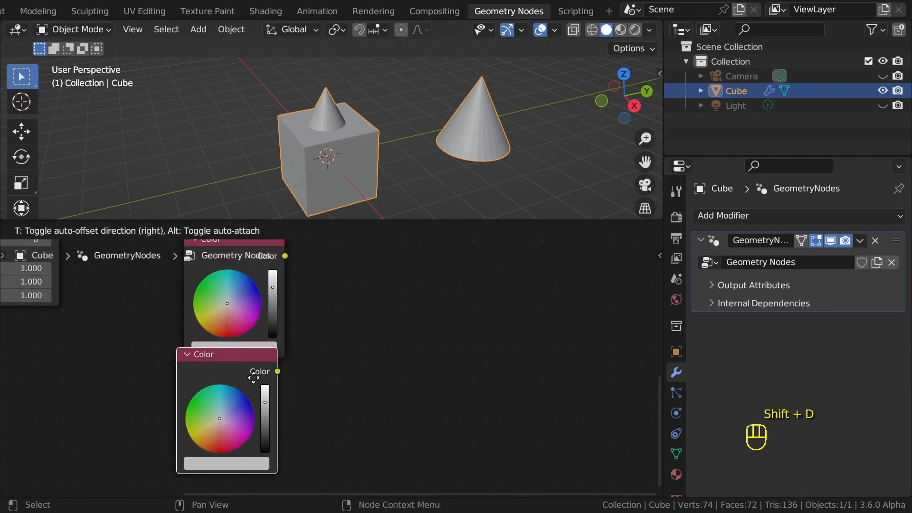
left_click(254, 394)
scroll(290, 309, "down", 1)
middle_click_drag(290, 310, 286, 302)
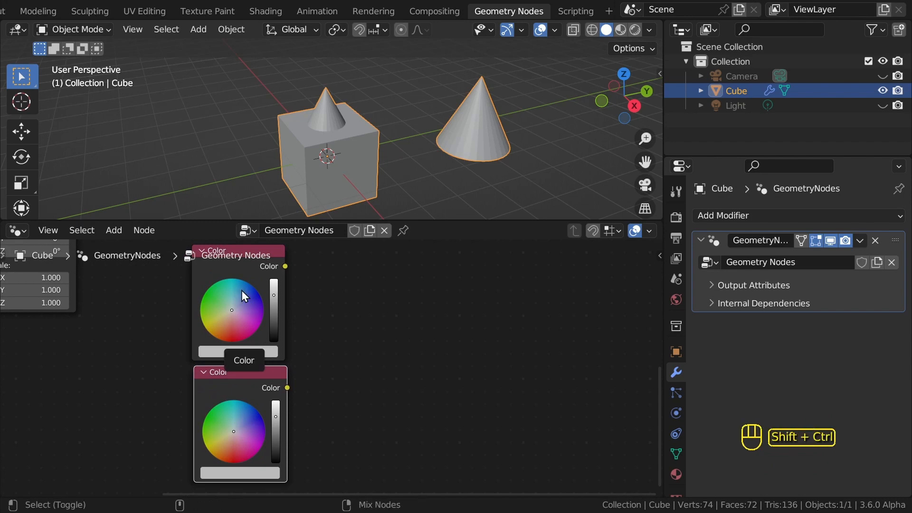
Step: Combine the two Color nodes into an Add node using Mix Nodes, and expand and raise that node
right_click_drag(242, 290, 243, 390, "ctrl+shift")
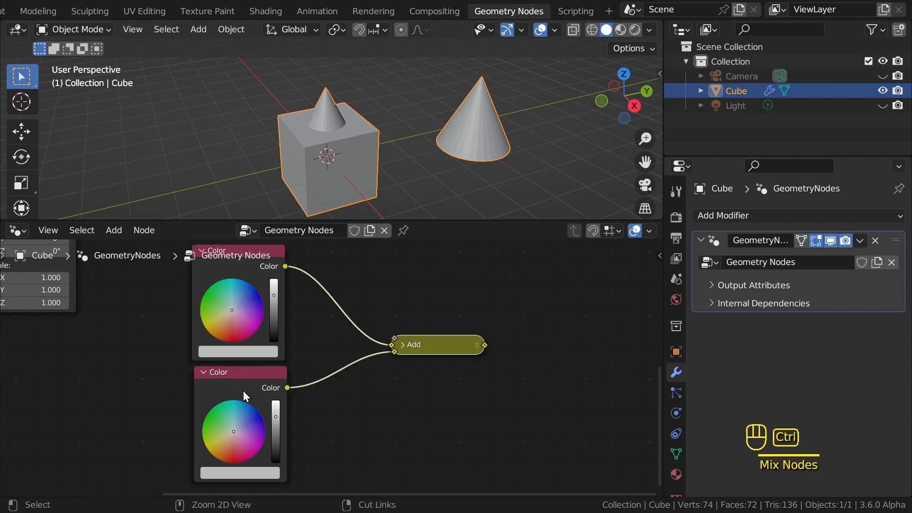
left_click(402, 344)
left_click_drag(403, 344, 403, 290)
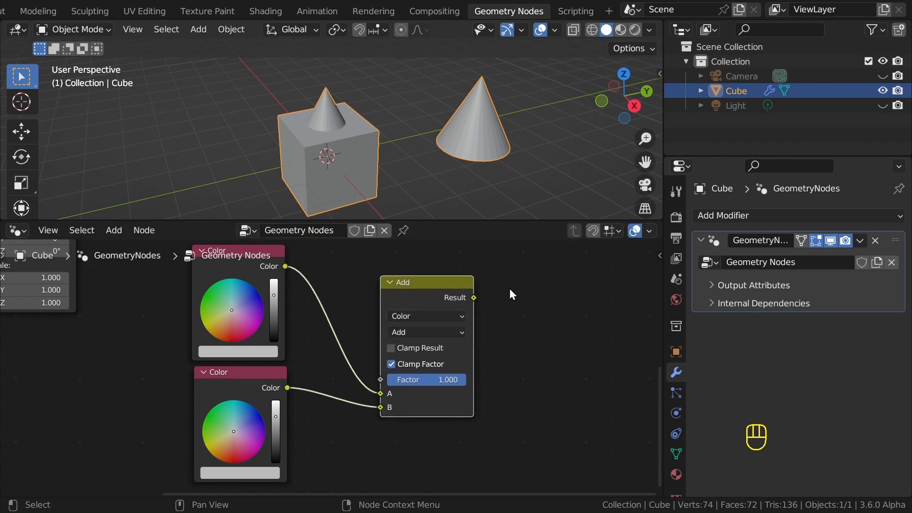
Step: Add a Mix Color node beside the color Add node and set its blending mode to Add
key("shift+a")
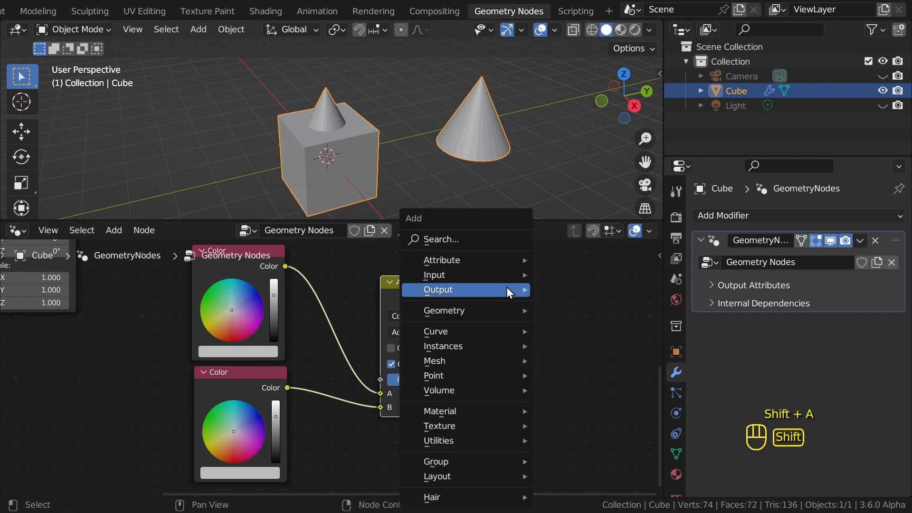
left_click(471, 244)
type("color")
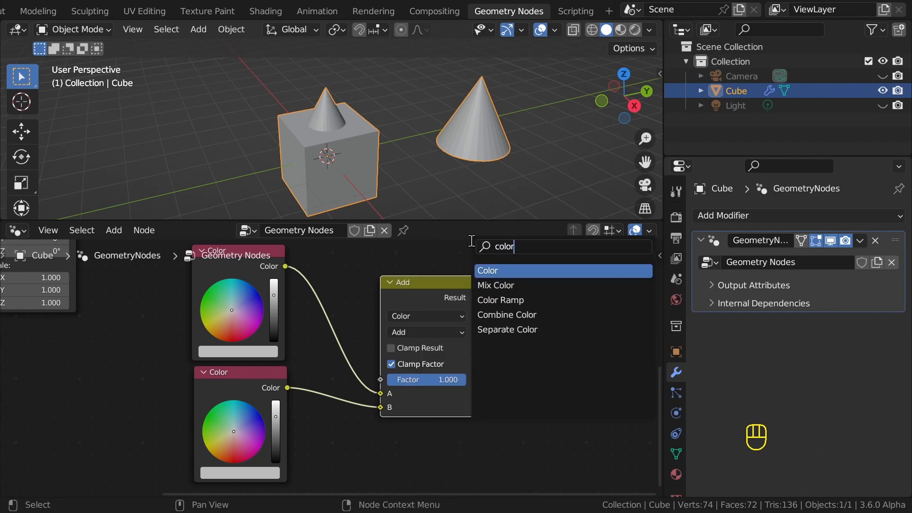
left_click(520, 286)
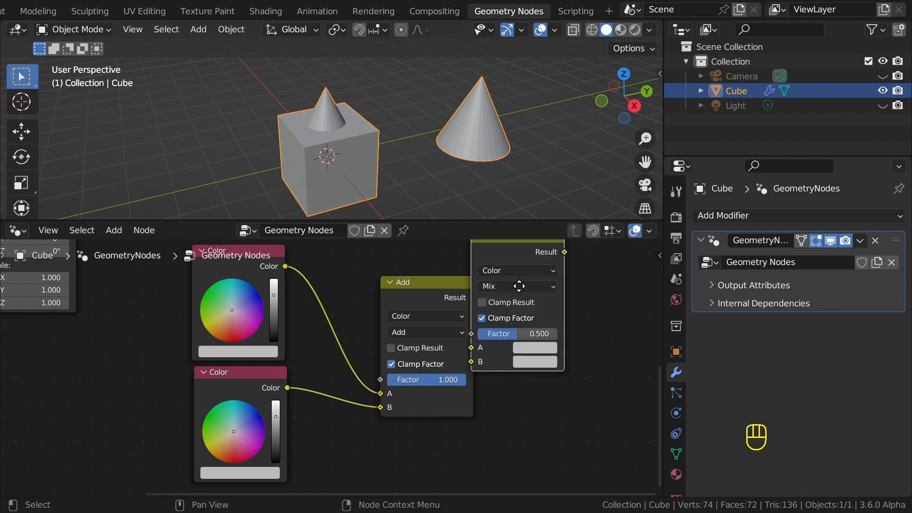
left_click(474, 292)
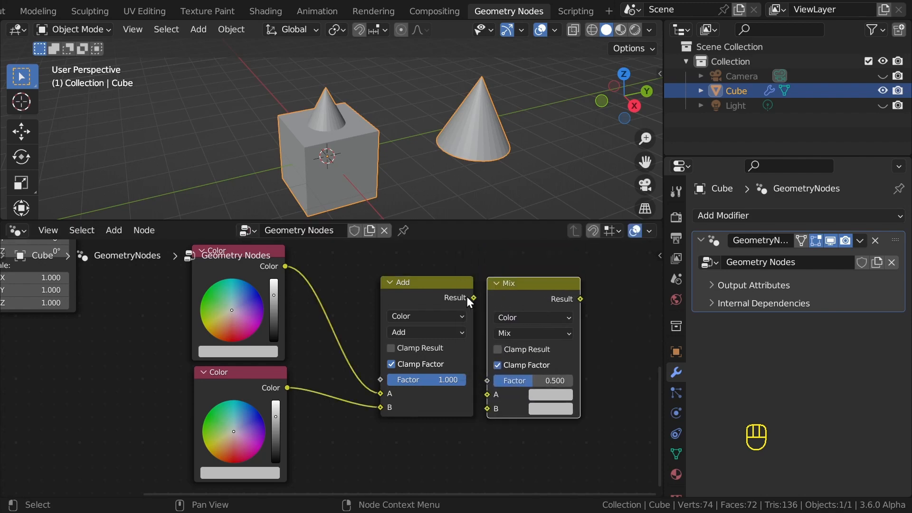
left_click(514, 333)
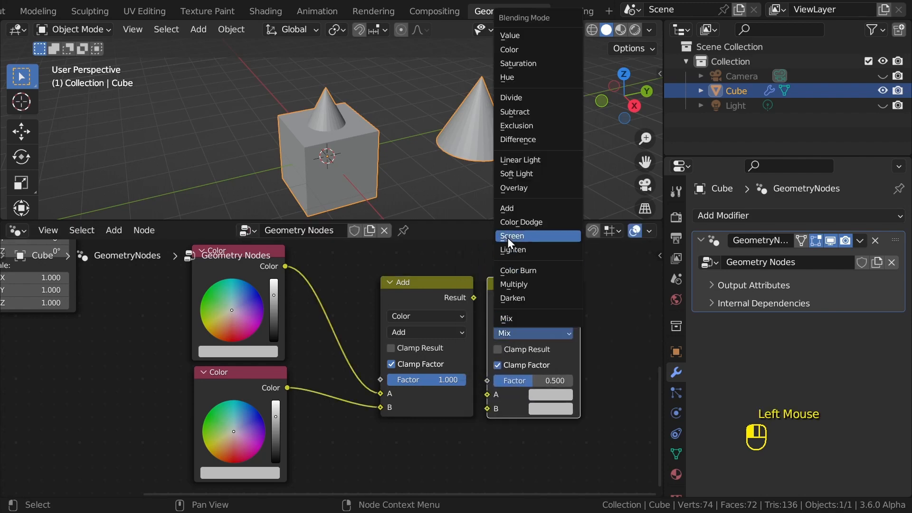
left_click(513, 209)
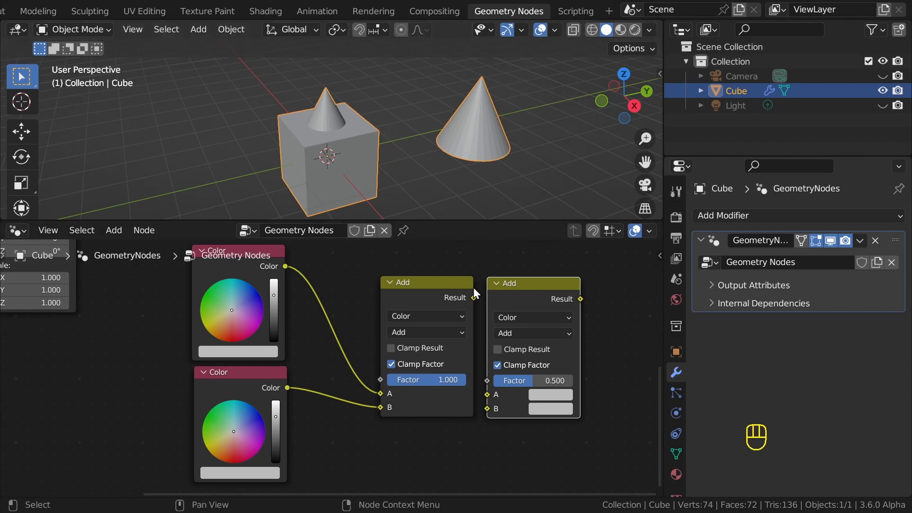
Step: Expand and raise the Add node fed by the two Value nodes, and view its list of math operations
middle_click_drag(407, 268, 348, 432)
left_click(345, 355)
left_click_drag(369, 374, 353, 309)
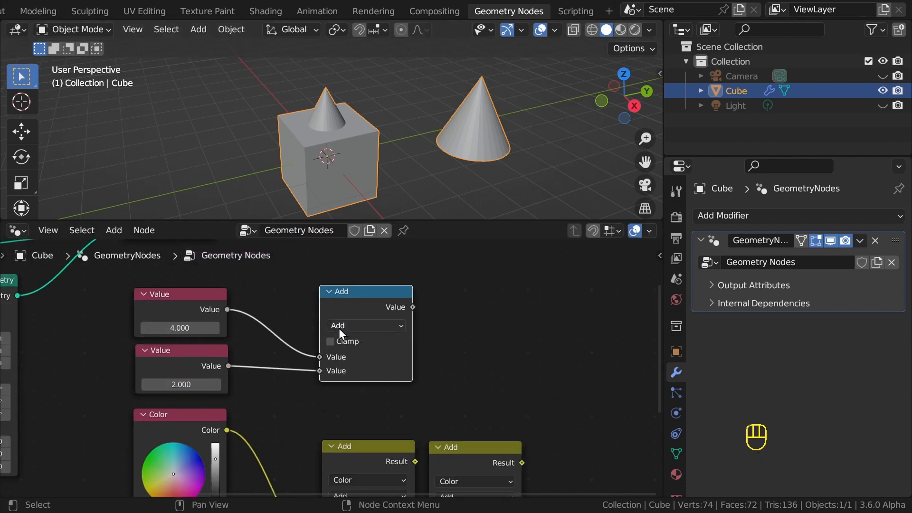
left_click(362, 326)
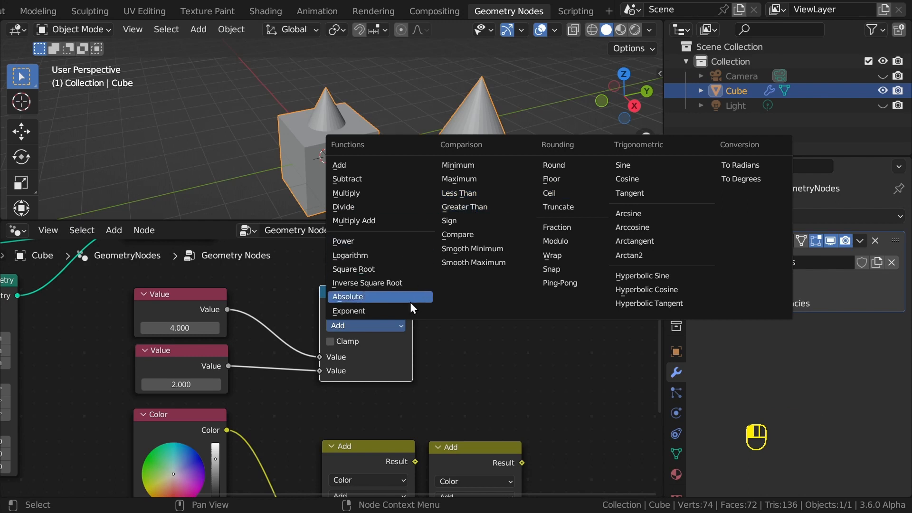
left_click(375, 327)
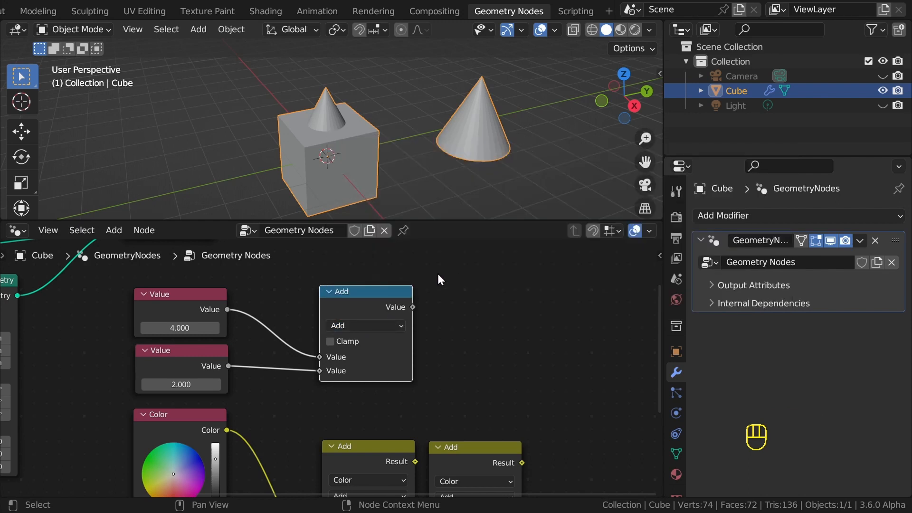
Step: Add a separate Math node to the right of the Add node fed by the Value nodes
key("shift+a")
mouse_move(376, 437)
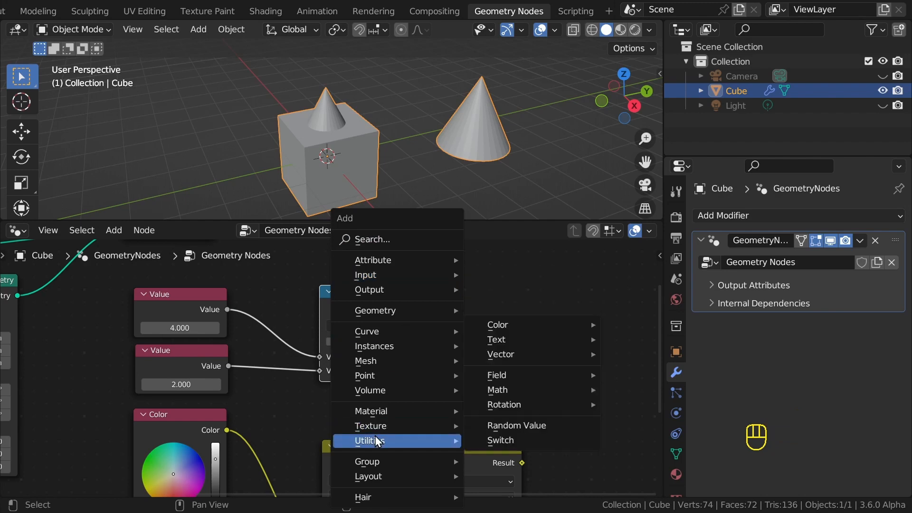
mouse_move(489, 390)
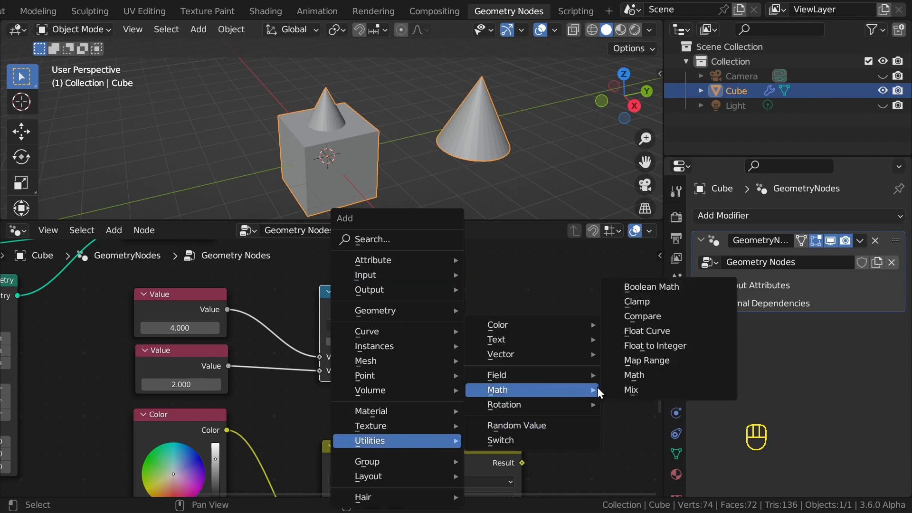
left_click(626, 378)
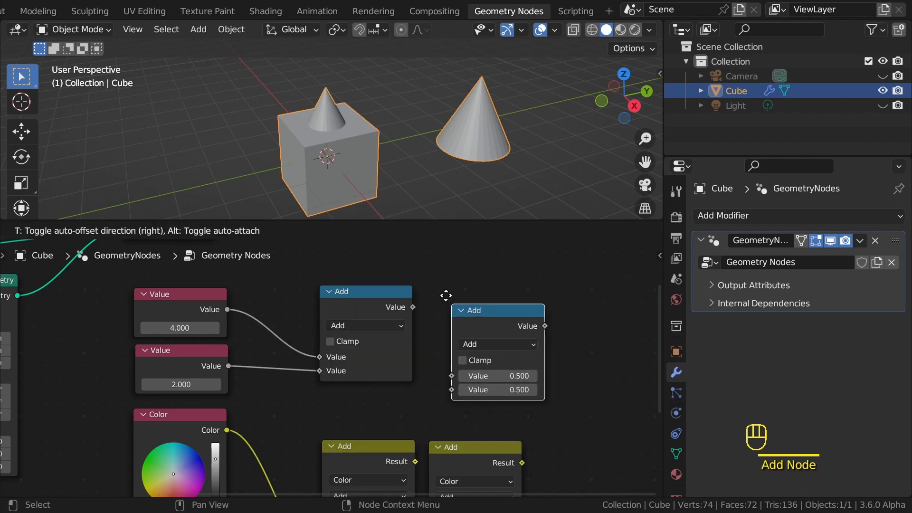
left_click(421, 295)
Step: Delete the Add node connected to the two Value nodes, keeping the separate Math node
scroll(352, 310, "up", 2)
scroll(352, 311, "up", 2)
middle_click_drag(335, 293, 339, 325)
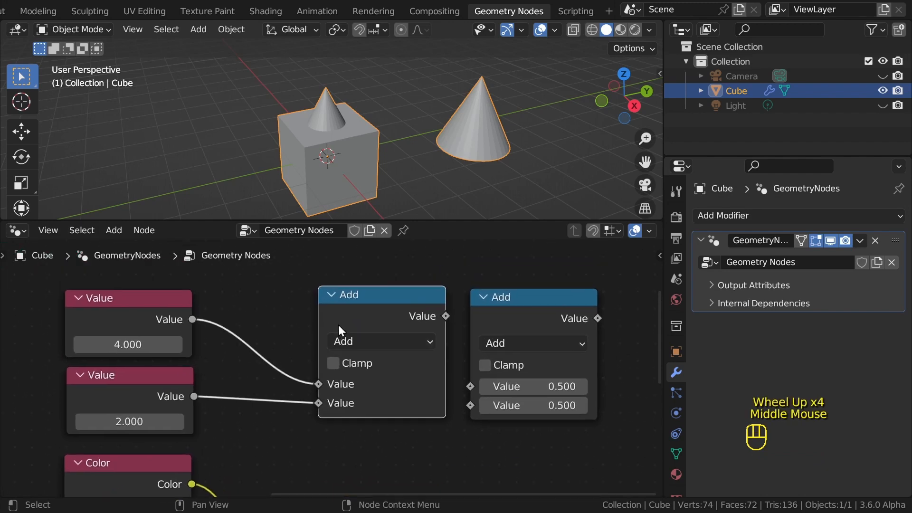
key("x")
Step: Merge the two Value nodes directly into an Add node with Merge Nodes, and delete the merged node
left_click_drag(225, 385, 180, 348)
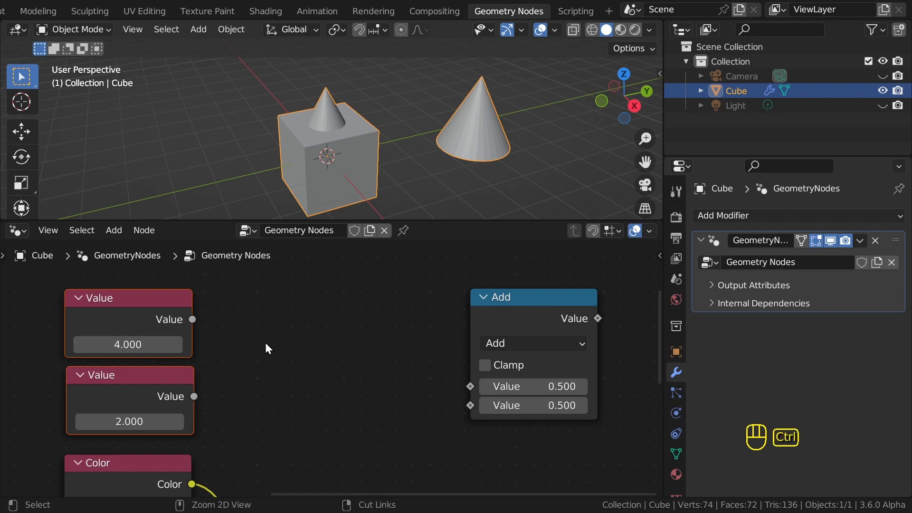
key("ctrl+KP_Add")
left_click(367, 378)
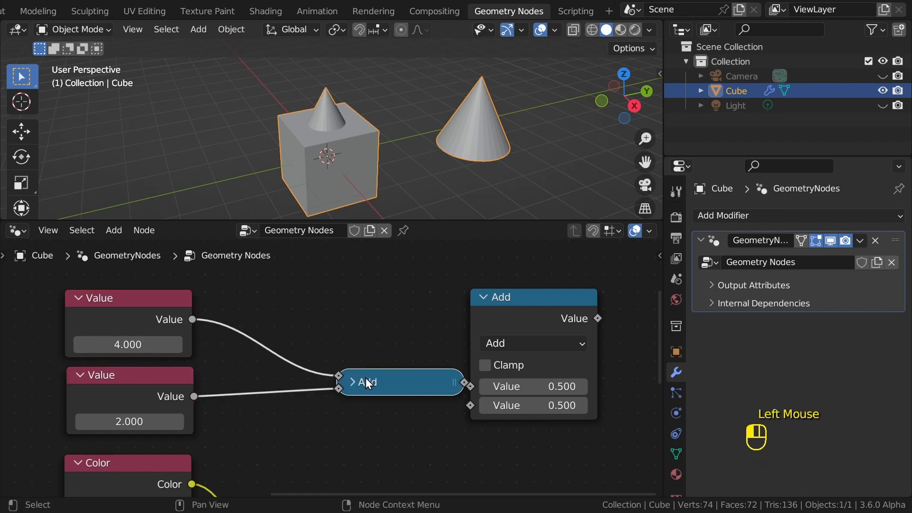
key("x")
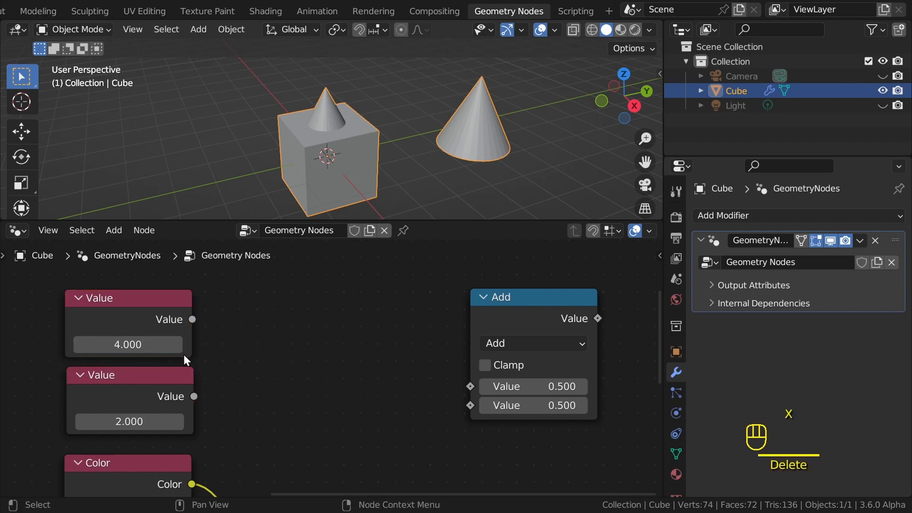
Step: Merge the two Value nodes into a Subtract node with Merge Nodes, and delete the merged node
left_click_drag(239, 392, 183, 347)
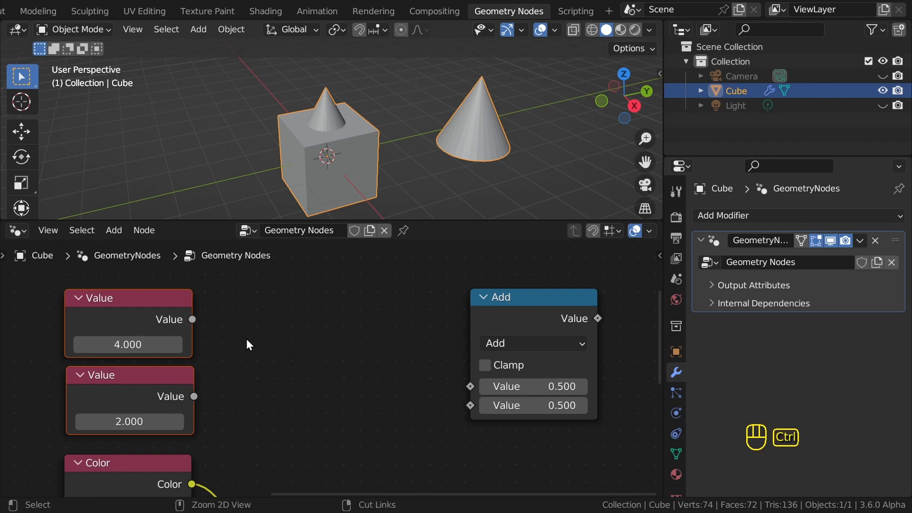
key("ctrl+KP_Subtract")
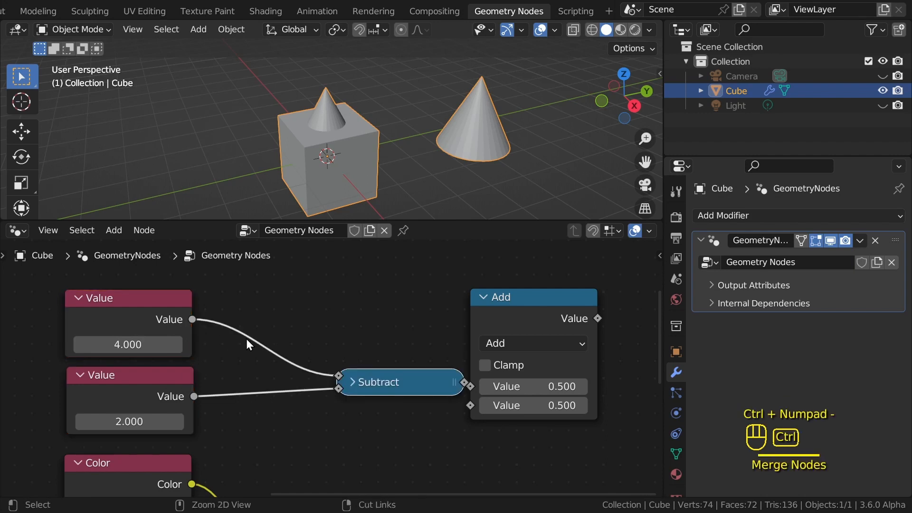
left_click(367, 383)
key("x")
Step: Merge the two Value nodes into a Divide node with Merge Nodes, and delete the merged node
left_click_drag(224, 396, 160, 327)
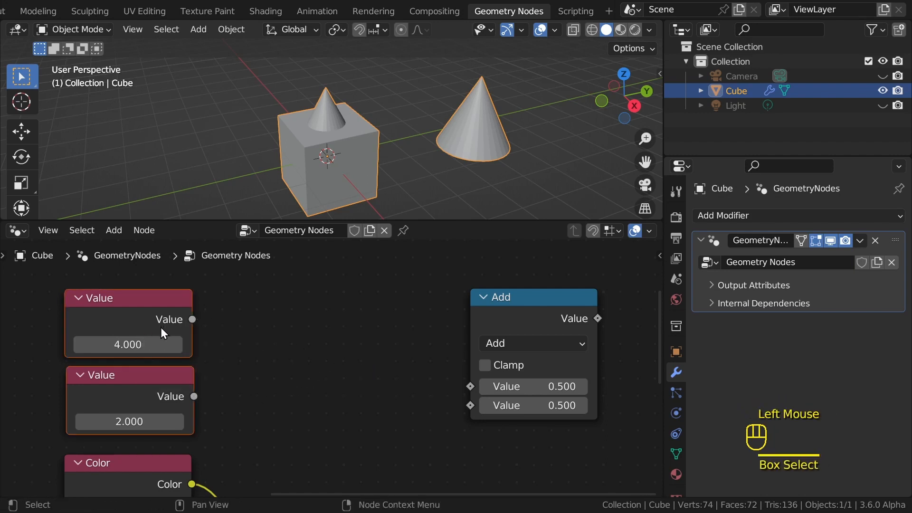
key("ctrl+KP_Divide")
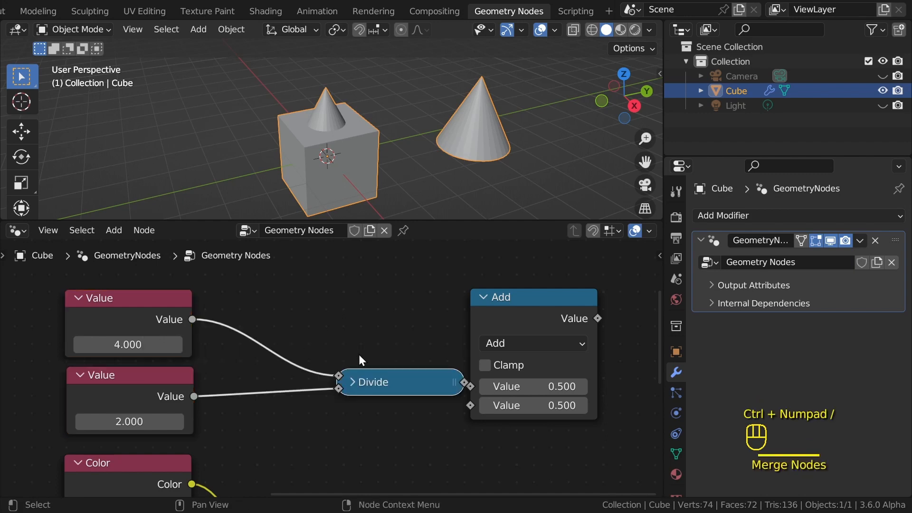
left_click(367, 382)
key("x")
Step: Merge the two Value nodes into a Multiply node with Merge Nodes, and delete the merged node
left_click_drag(223, 404, 168, 309)
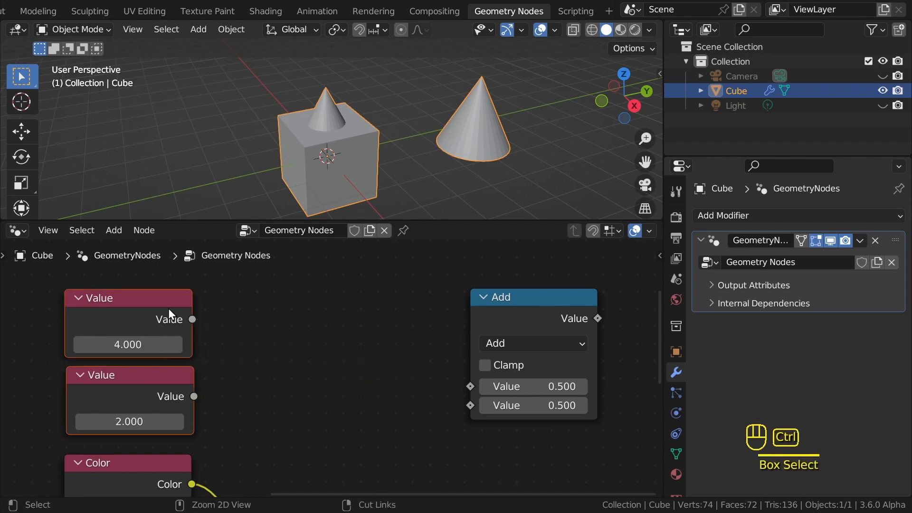
key("ctrl+KP_Multiply")
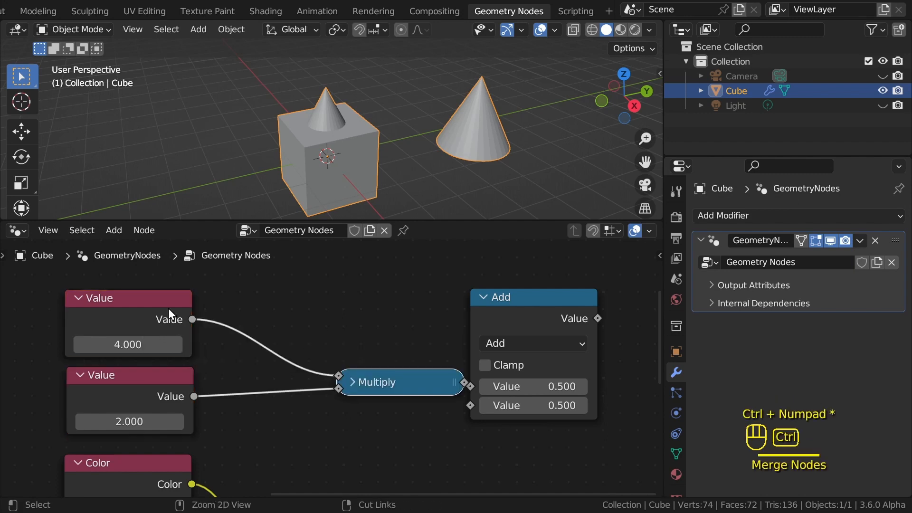
left_click(360, 384)
key("x")
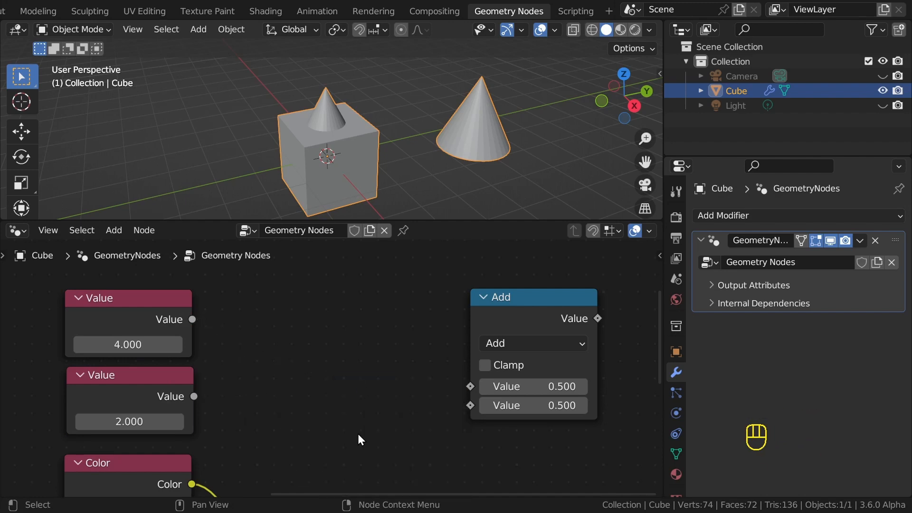
Step: Delete both color Add nodes beside the two Color nodes
scroll(358, 438, "down", 2)
middle_click_drag(358, 438, 335, 282)
left_click(449, 319)
key("x")
left_click(324, 315)
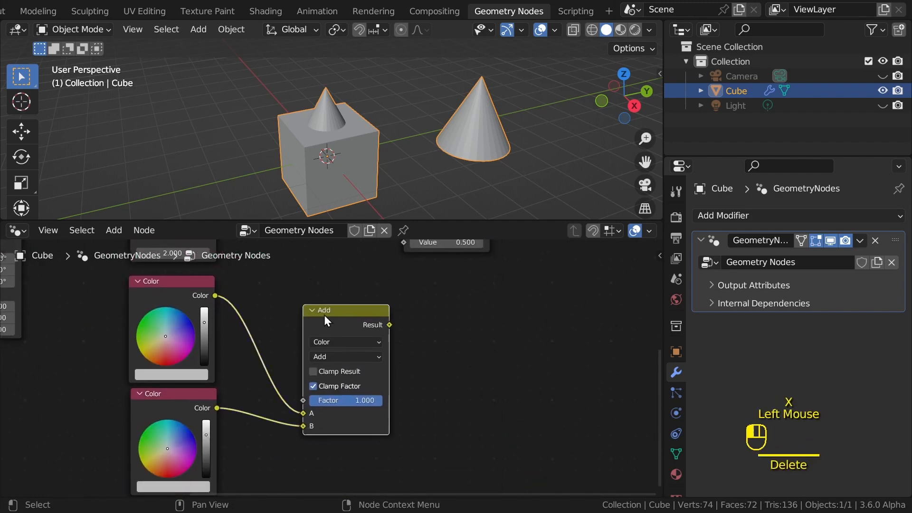
key("x")
Step: Merge the two Color nodes into a Subtract node and again into a Divide node, deleting each merged node
left_click_drag(272, 418, 198, 322)
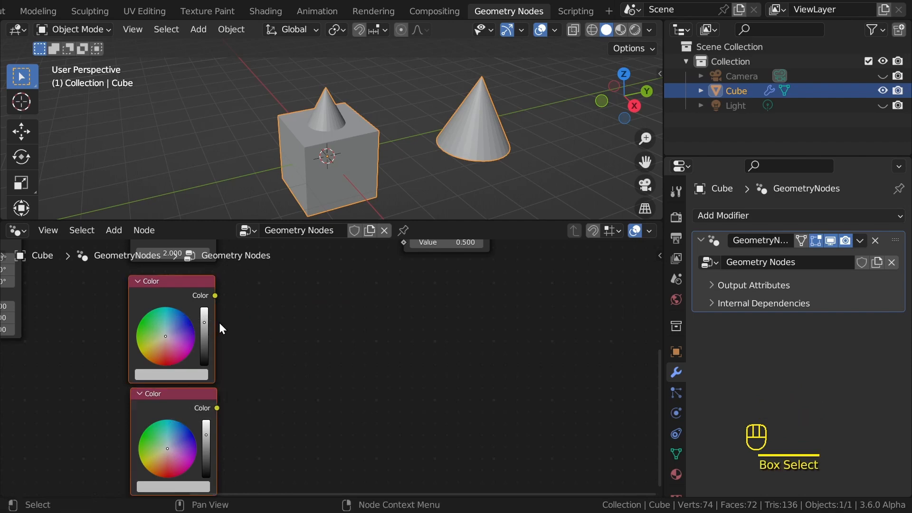
key("ctrl+KP_Subtract")
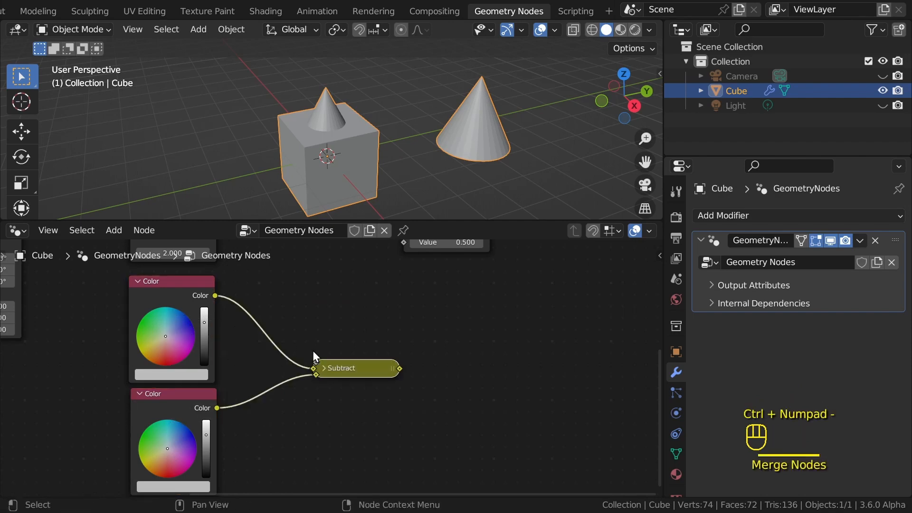
left_click(324, 368)
left_click(341, 373)
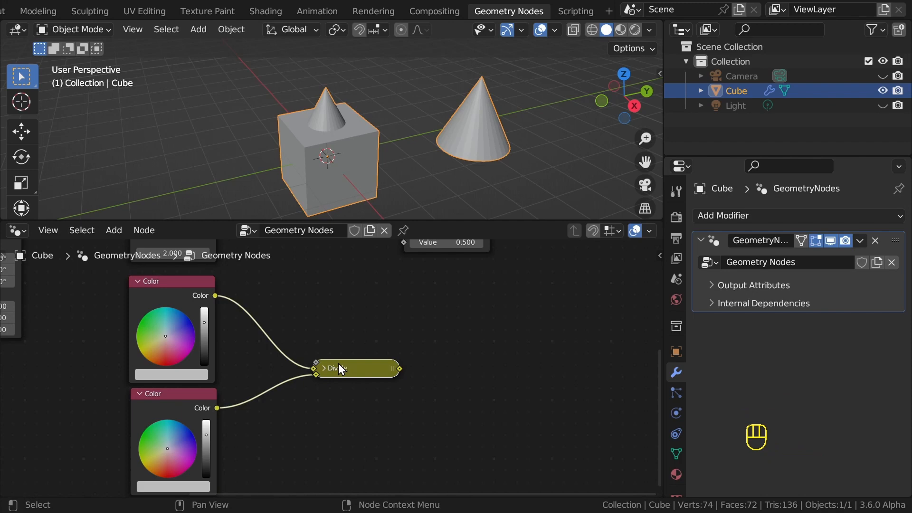
key("x")
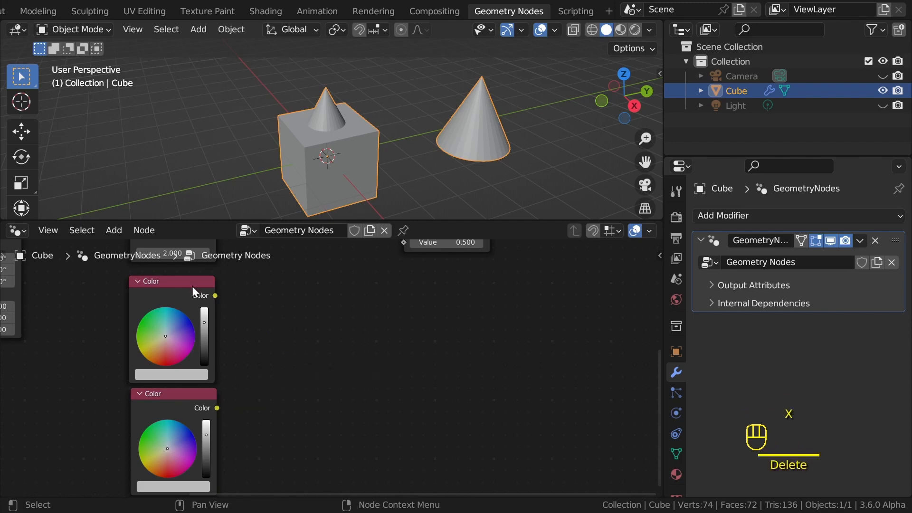
Step: Delete the Join Geometry node in front of Group Output
middle_click_drag(119, 273, 209, 364)
middle_click_drag(140, 256, 346, 394)
scroll(431, 356, "up", 2)
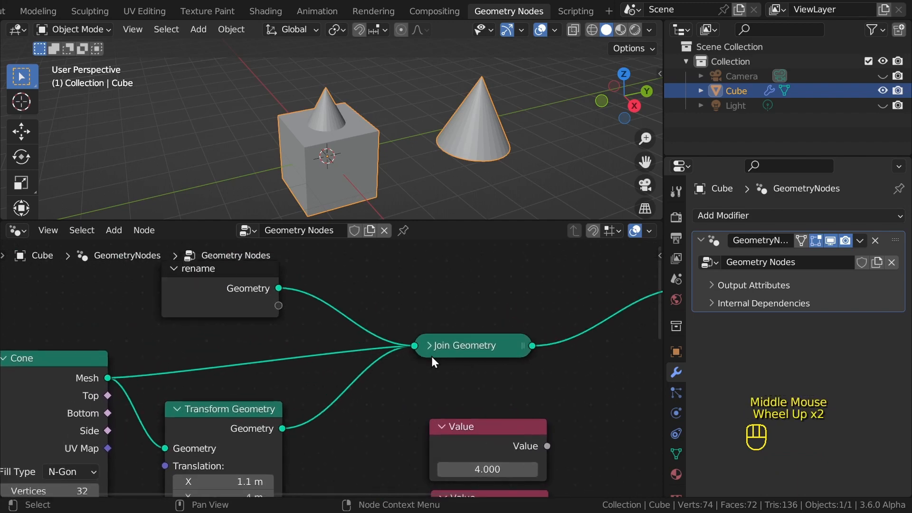
middle_click_drag(432, 357, 427, 361)
left_click(452, 346)
key("x")
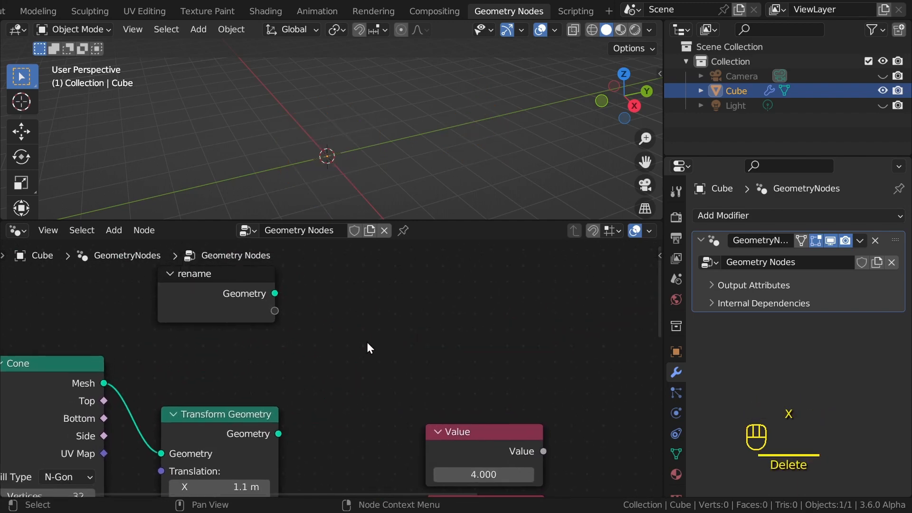
Step: Merge the rename and Transform Geometry nodes into a new Join Geometry node and connect it to Group Output
left_click_drag(339, 423, 213, 295)
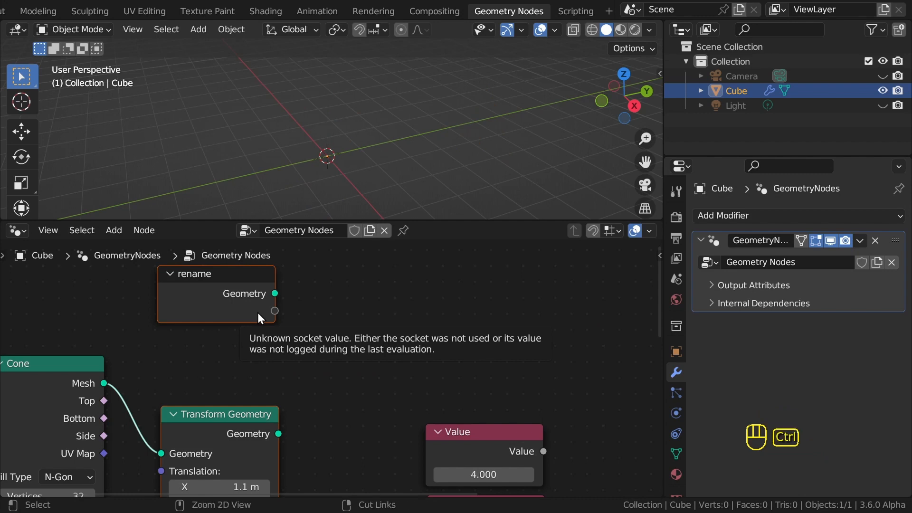
key("ctrl+KP_Subtract")
key("ctrl+KP_Add")
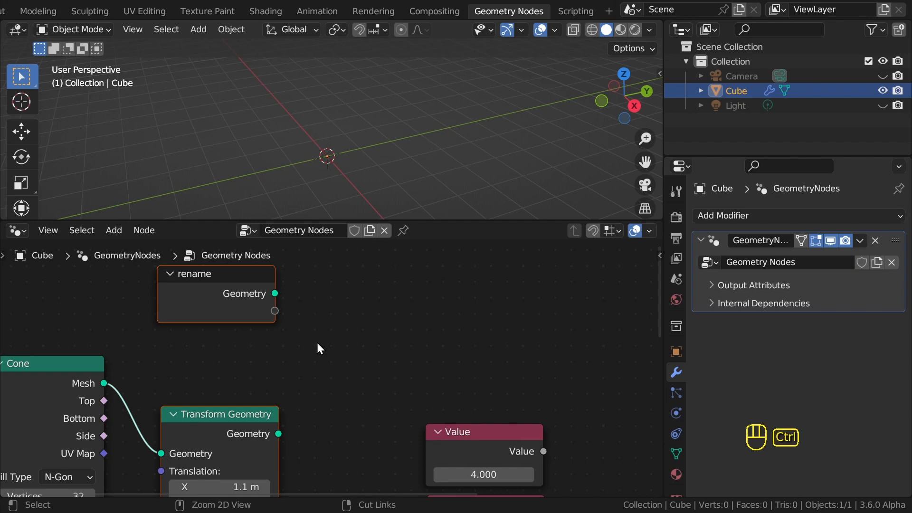
key("ctrl+KP_0")
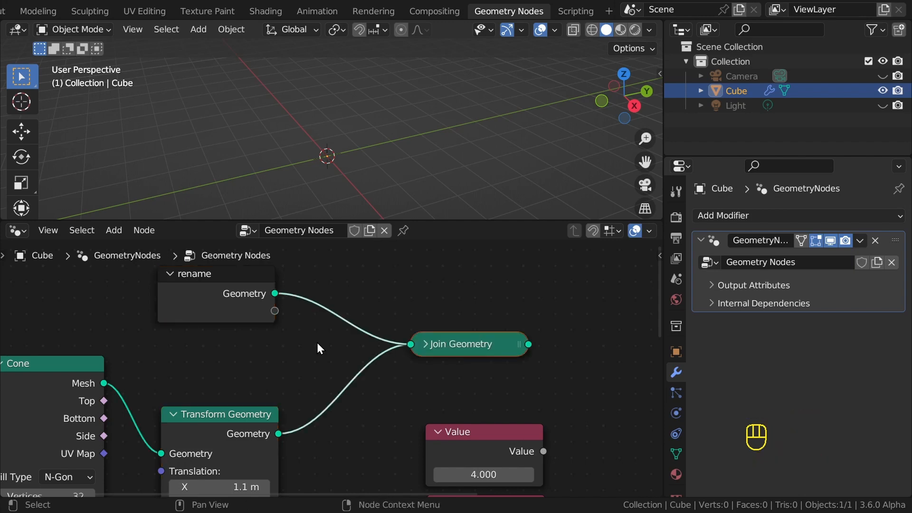
scroll(317, 343, "down", 2)
right_click_drag(428, 358, 548, 326, "alt")
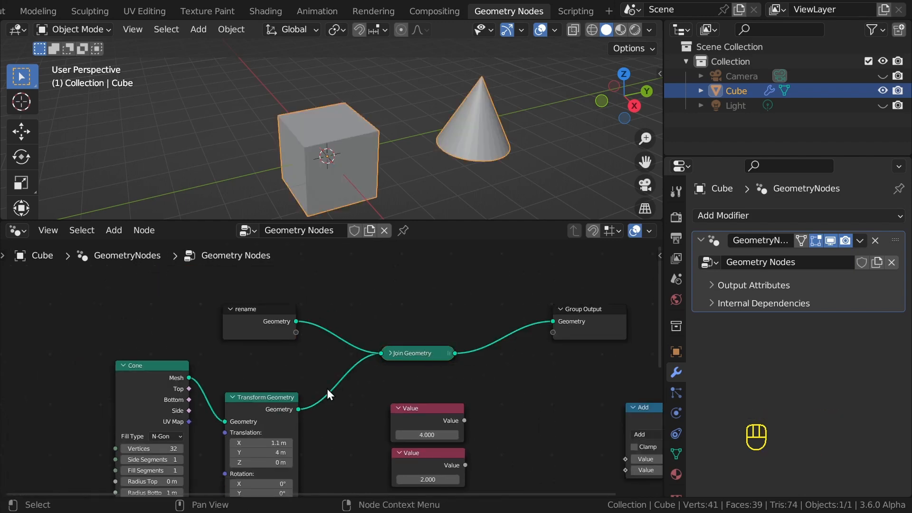
Step: Move the Cone node slightly lower beside Transform Geometry and maximize the node editor
middle_click_drag(327, 389, 385, 325)
scroll(333, 327, "up", 1)
left_click_drag(206, 311, 212, 359)
key("ctrl+space")
scroll(352, 316, "down", 1)
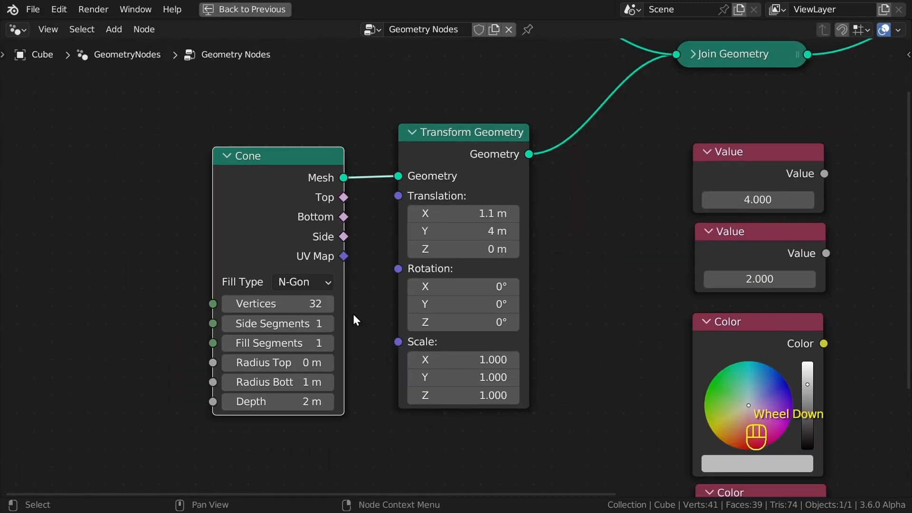
scroll(475, 266, "down", 2)
middle_click_drag(533, 232, 483, 259)
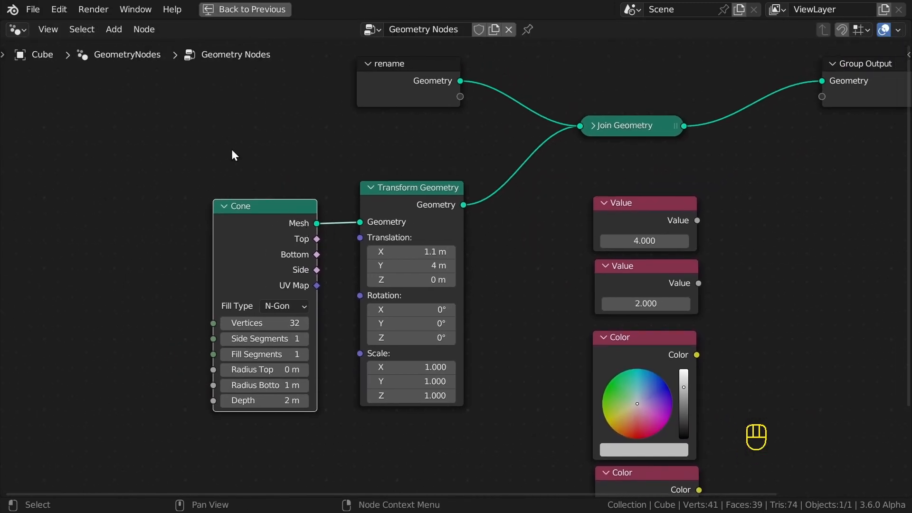
Step: Join the Cone and Transform Geometry nodes in a new frame and shift the whole frame slightly
left_click_drag(164, 157, 508, 463)
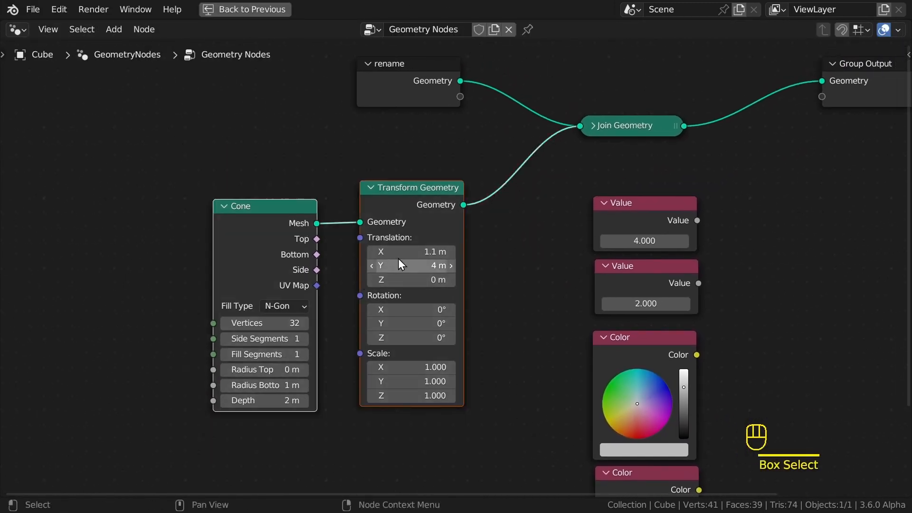
key("ctrl")
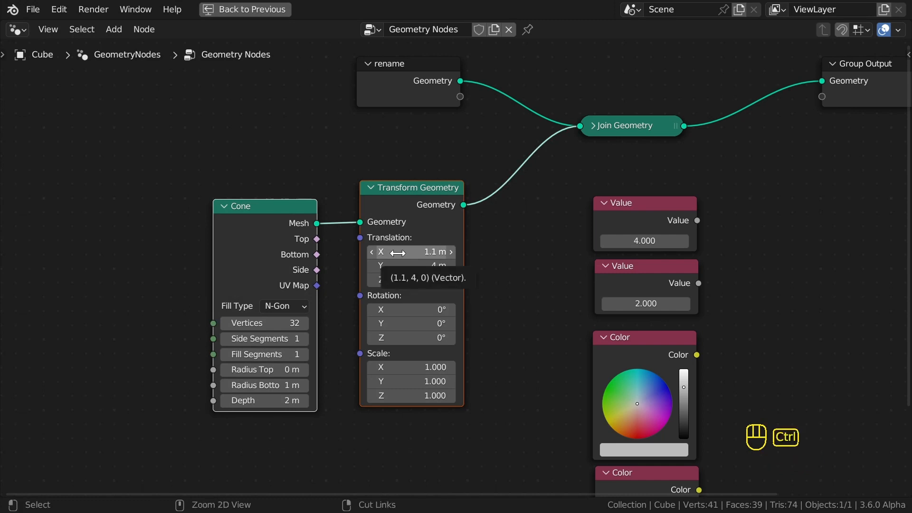
key("ctrl+j")
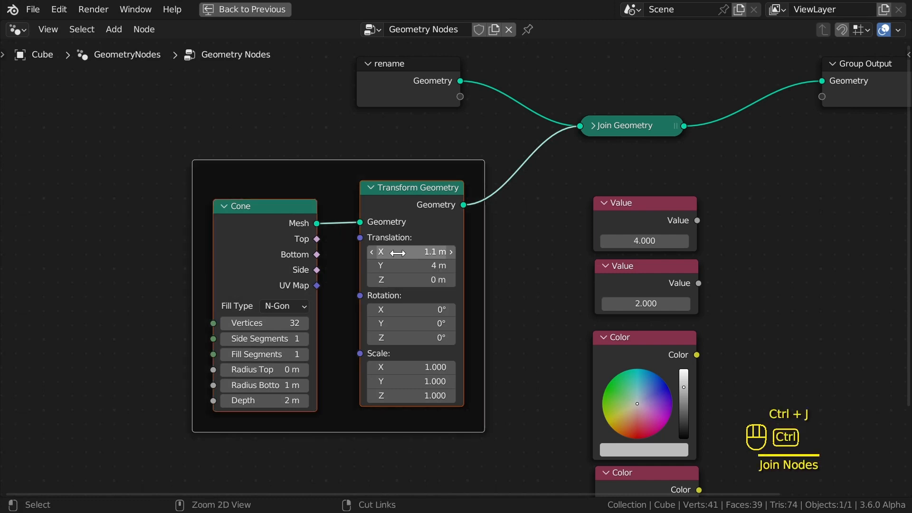
left_click(333, 133)
mouse_move(330, 167)
left_mouse_down()
mouse_move(202, 187)
mouse_move(297, 155)
mouse_move(321, 162)
mouse_move(301, 159)
mouse_move(313, 165)
left_mouse_up()
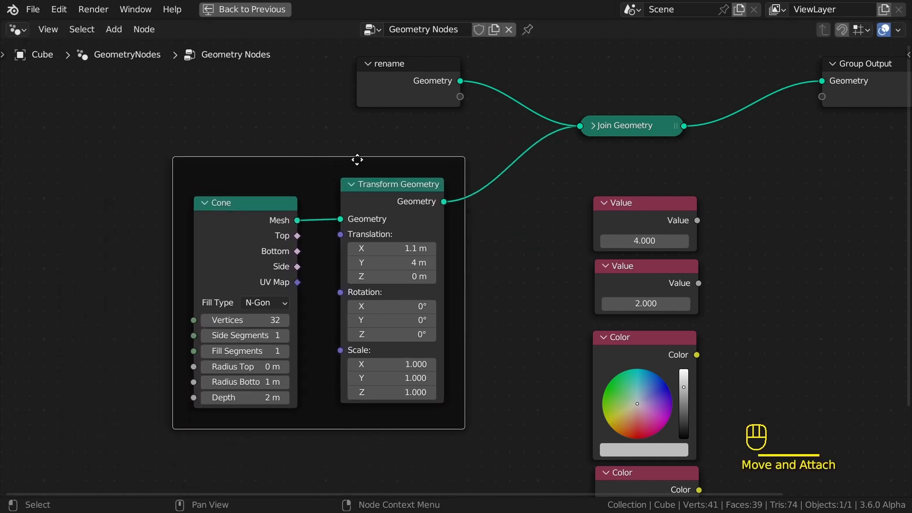
Step: Detach the Cone node from the frame, move it outside, and delete the frame
left_click(306, 183)
mouse_move(242, 222)
left_mouse_down()
mouse_move(199, 218)
mouse_move(165, 199)
mouse_move(265, 209)
mouse_move(246, 207)
left_mouse_up()
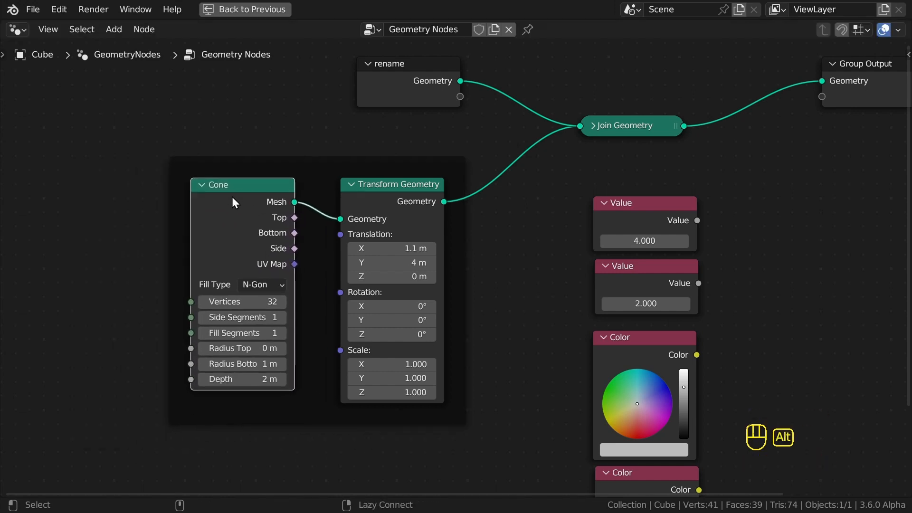
key("alt+p")
left_click_drag(233, 203, 219, 217)
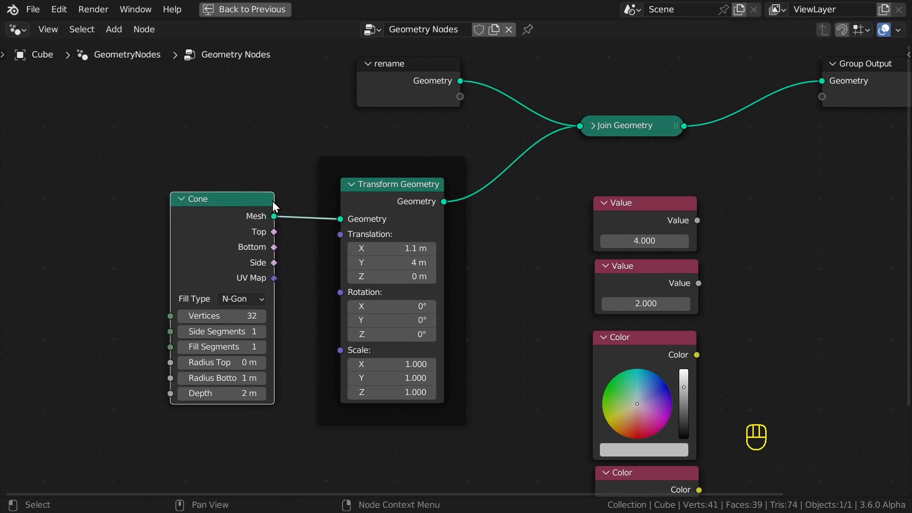
left_click(346, 159)
left_click(339, 158)
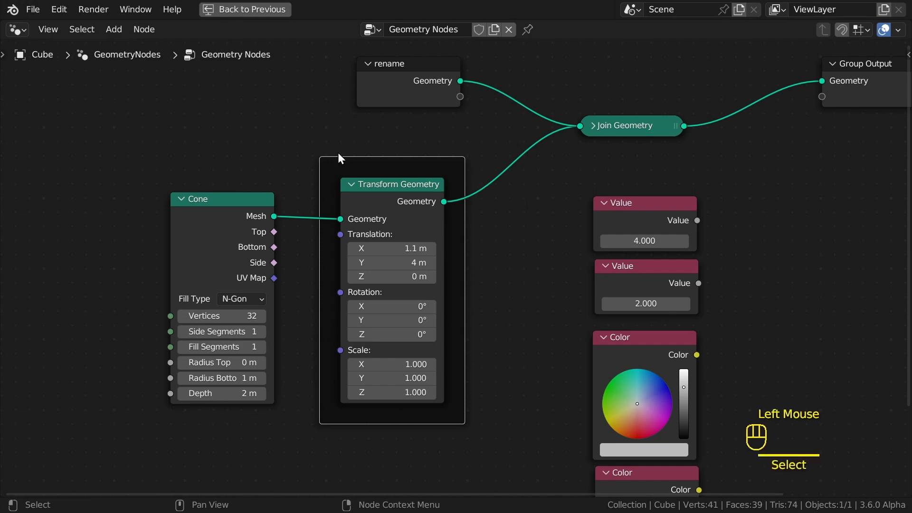
key("x")
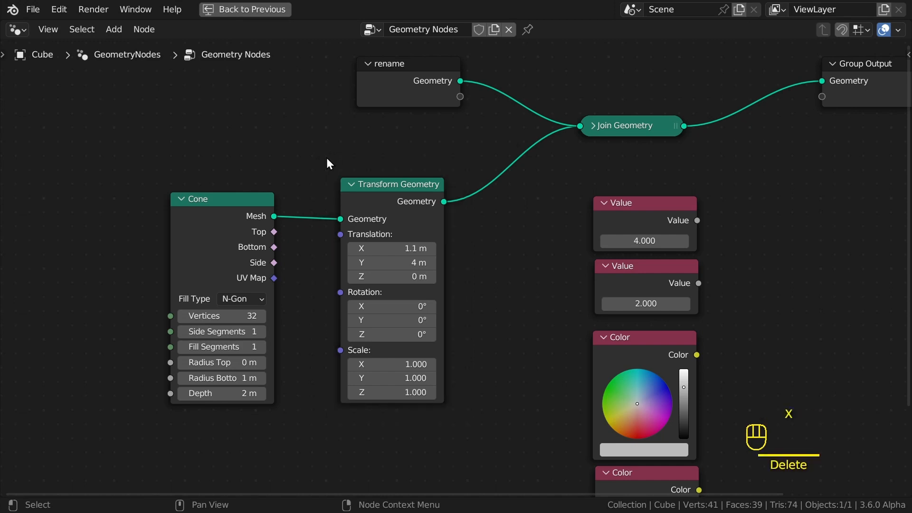
Step: Group the Cone and Transform Geometry nodes, and switch between the parent tree and the group's contents
left_click_drag(329, 160, 181, 309)
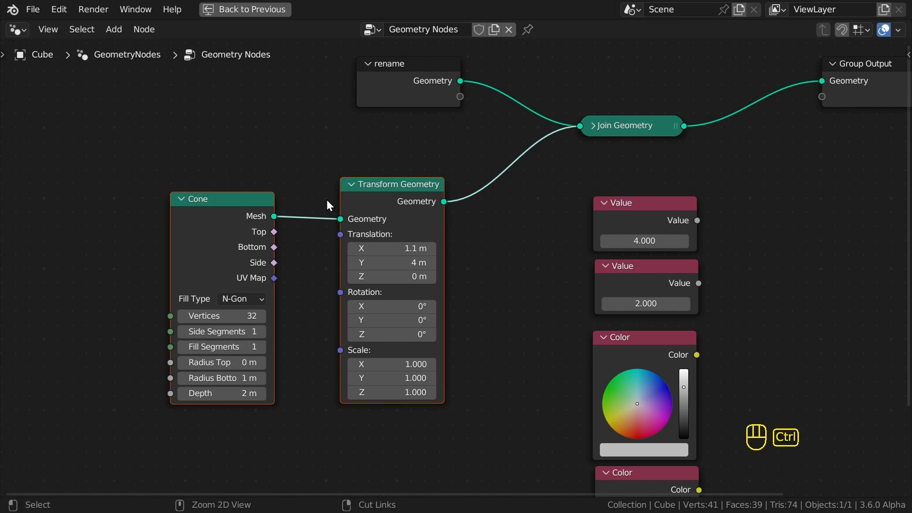
key("ctrl+g")
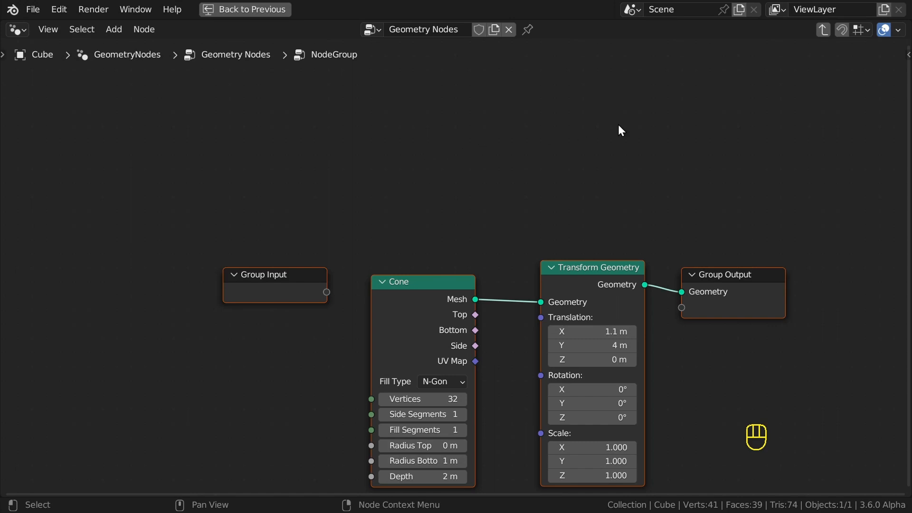
left_click(822, 30)
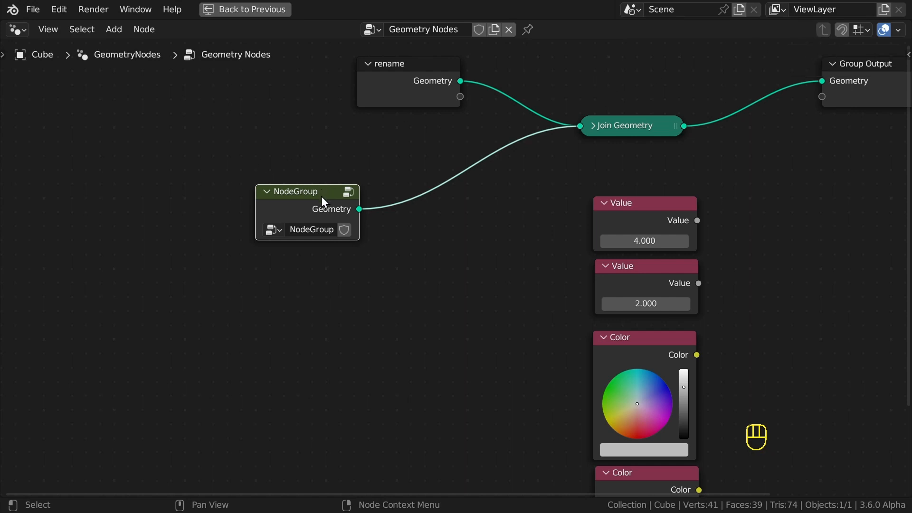
key("Tab")
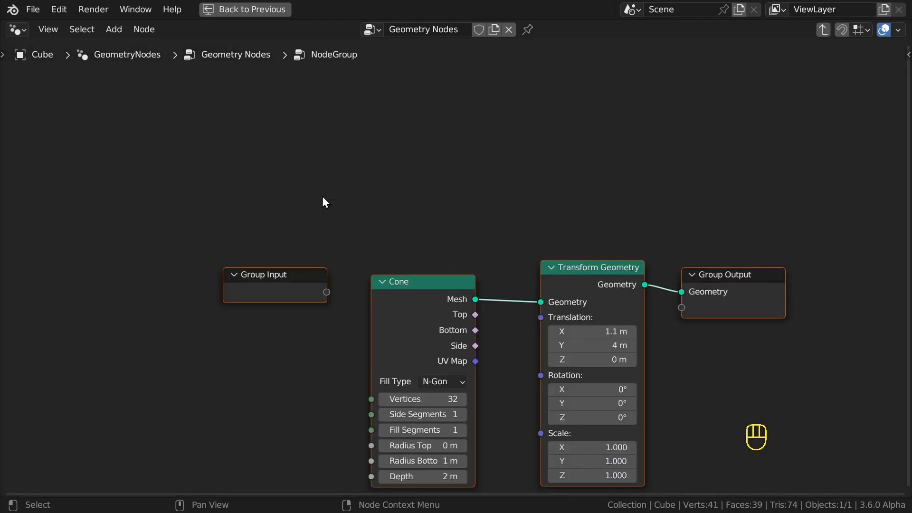
key("Tab")
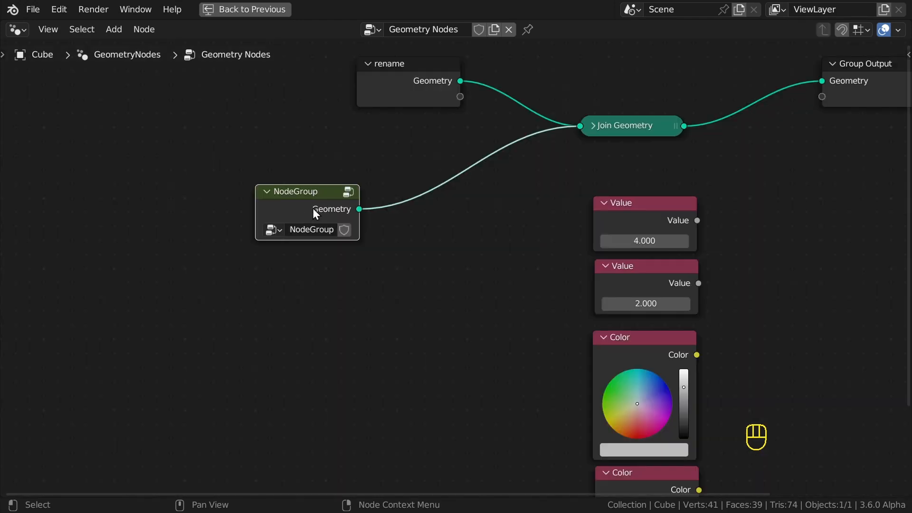
key("Tab")
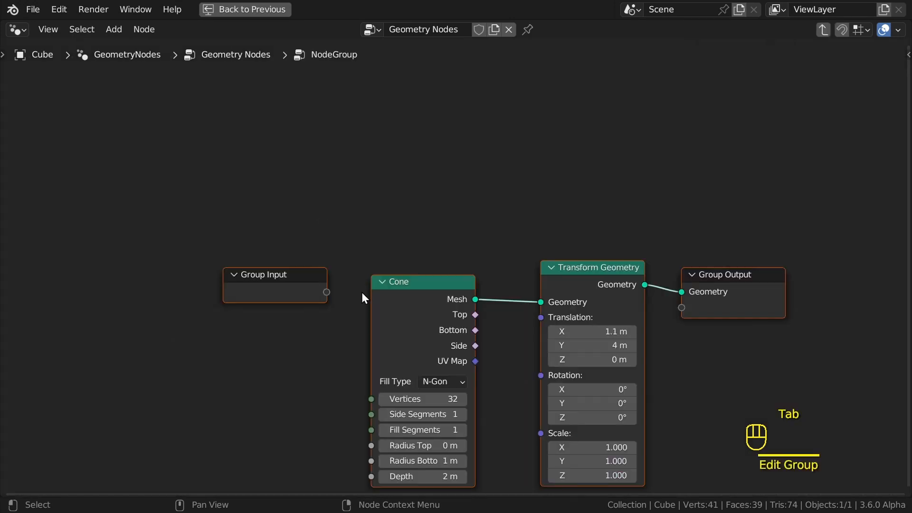
Step: Expose the Cone's Vertices and Side Segments as group inputs and return to the parent tree
middle_click_drag(363, 364, 356, 273)
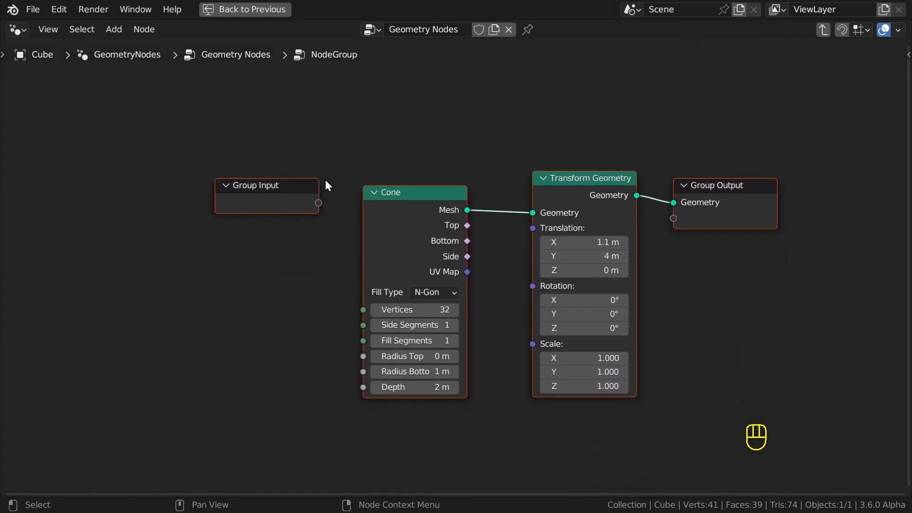
left_click_drag(307, 200, 364, 310)
left_click_drag(297, 287, 362, 325)
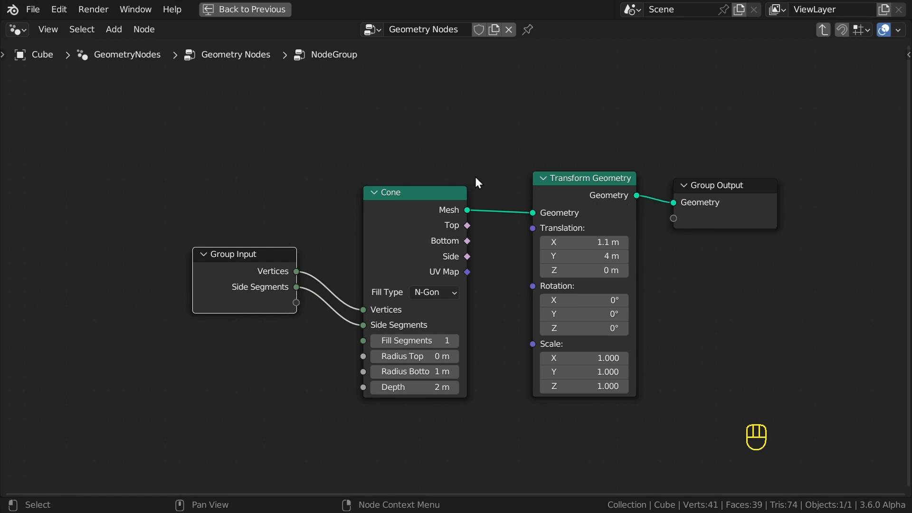
key("Tab")
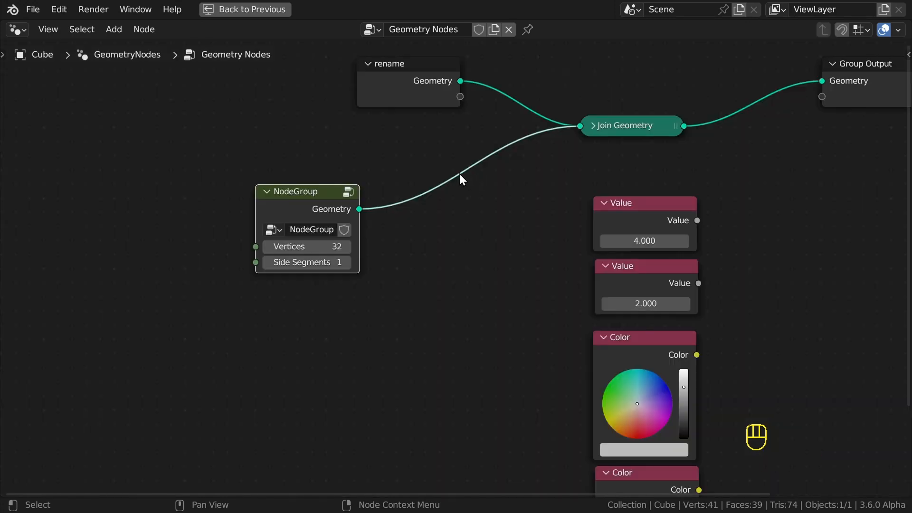
Step: Ungroup the NodeGroup node back into the Cone and Transform Geometry nodes
right_click(296, 203)
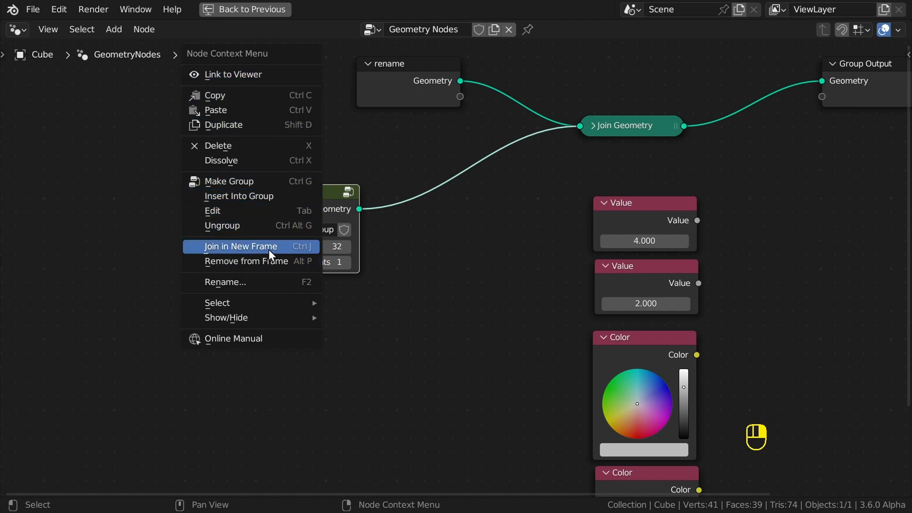
left_click(239, 226)
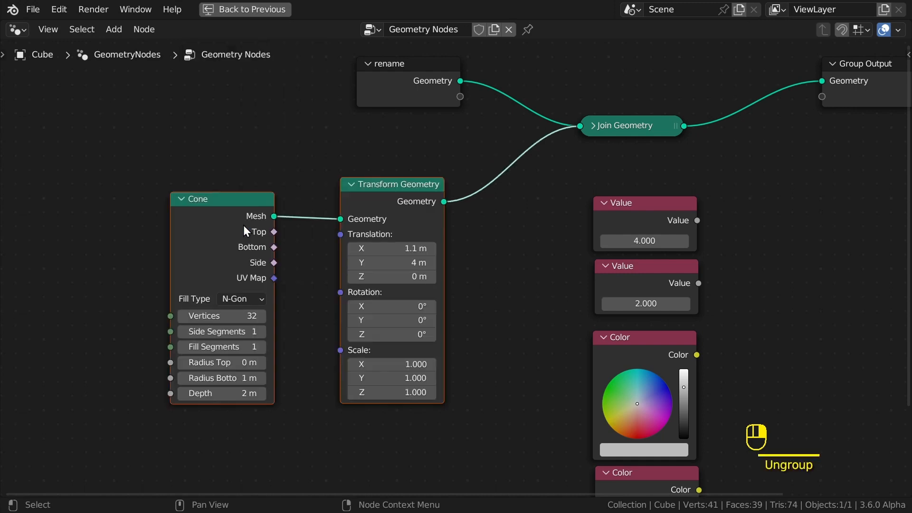
right_click(387, 199)
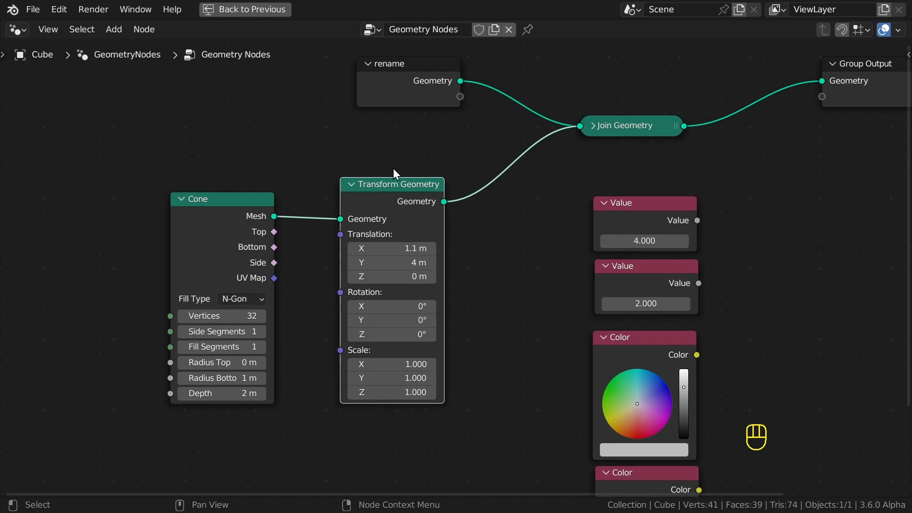
left_click(394, 150)
Step: Add the Transform Geometry node command to Quick Favorites
key("shift+a")
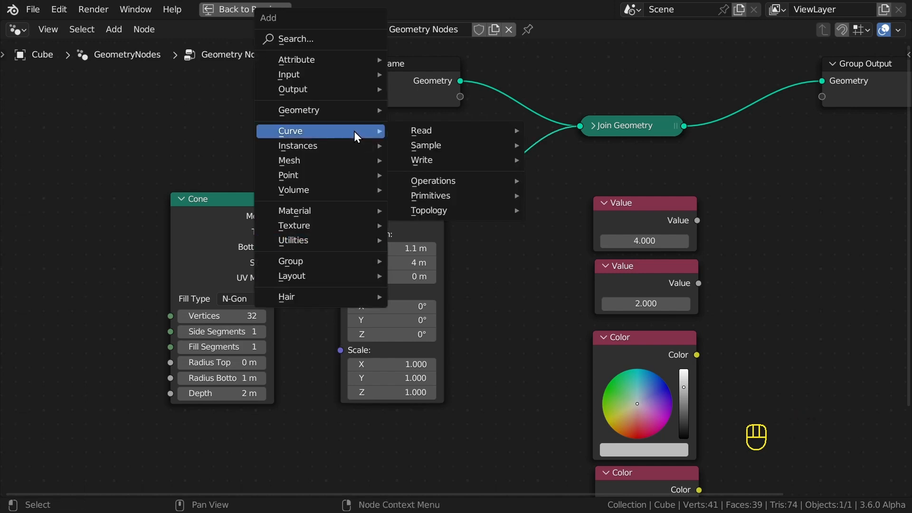
mouse_move(368, 110)
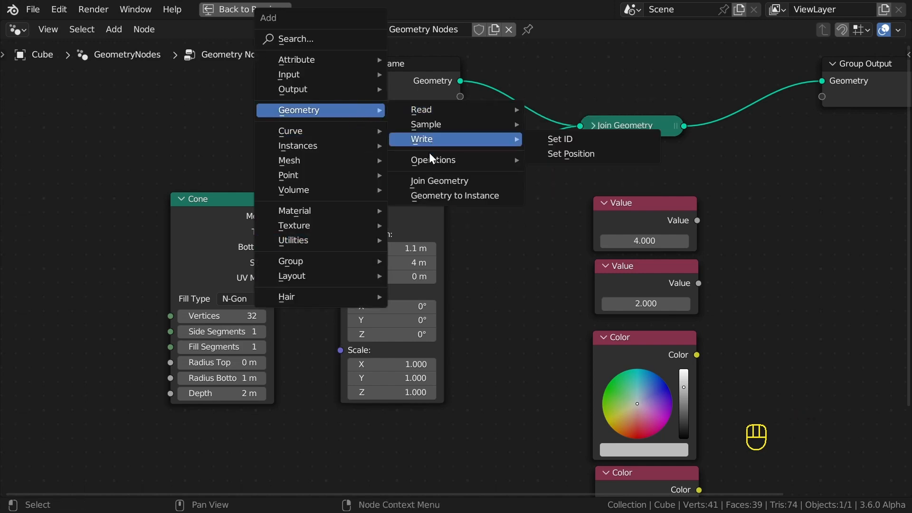
mouse_move(501, 157)
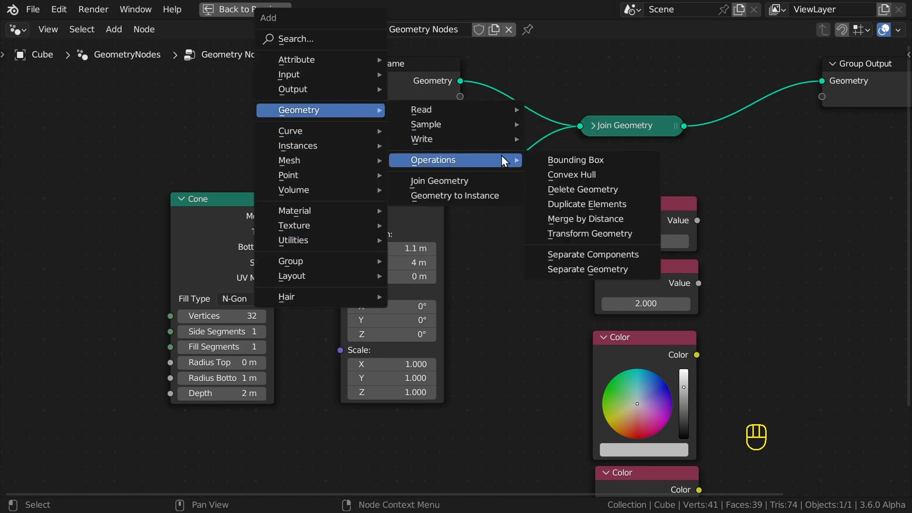
right_click(600, 231)
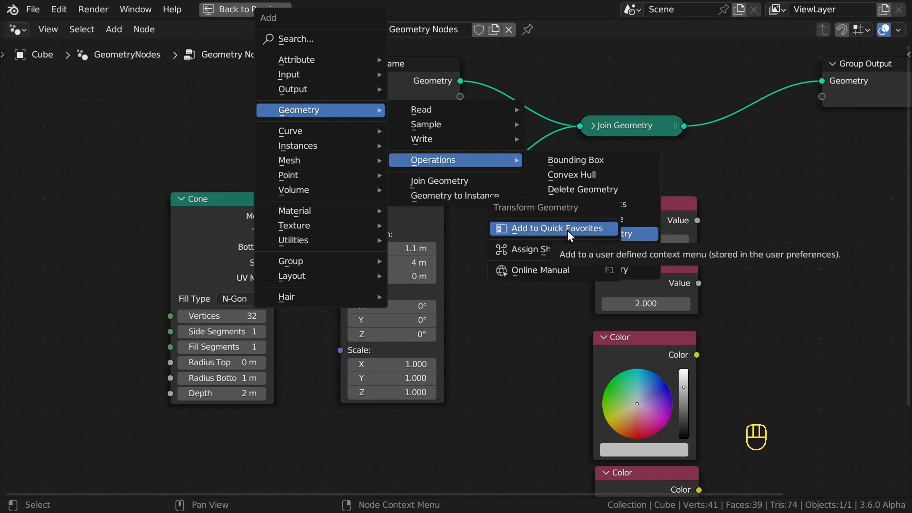
key("Escape")
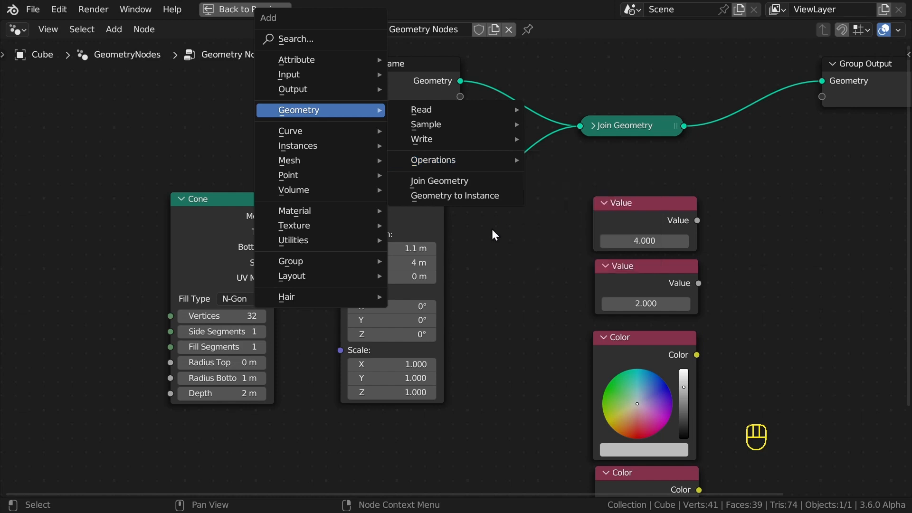
key("Escape")
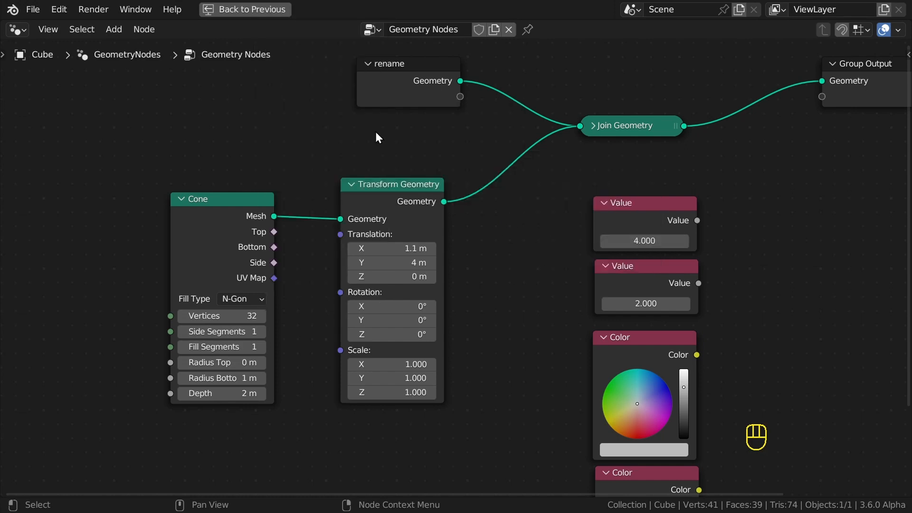
Step: Insert a Transform Geometry node from Quick Favorites on the link between the rename node and Join Geometry
key("q")
left_click(375, 132)
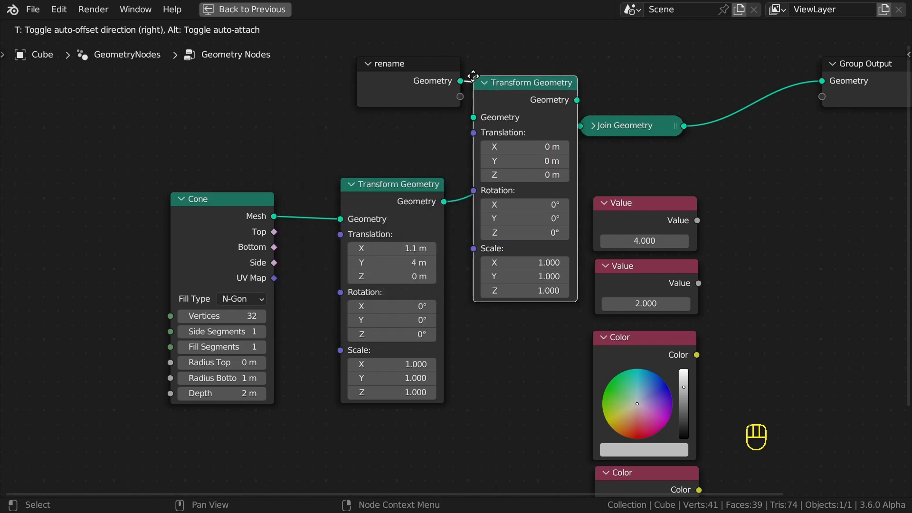
left_click(473, 75)
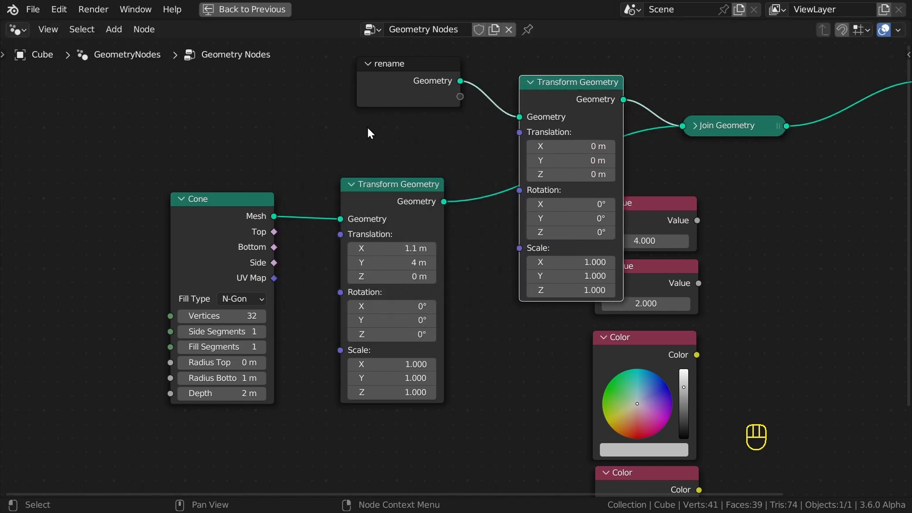
Step: Add the mesh Primitives submenu to Quick Favorites
key("shift+a")
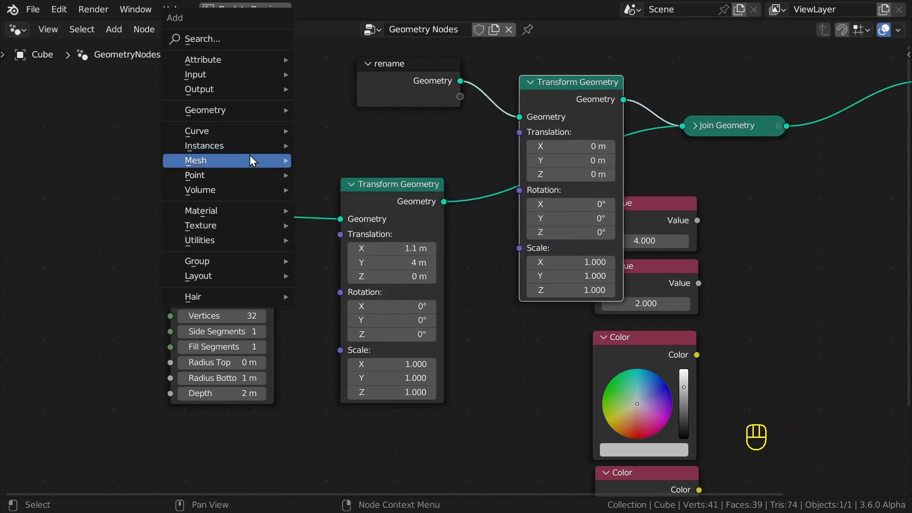
mouse_move(285, 161)
right_click(350, 227)
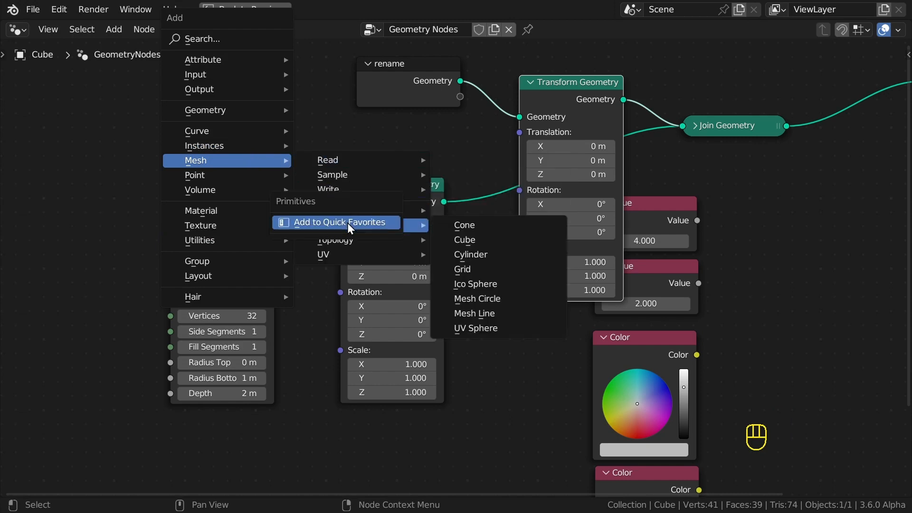
left_click(347, 223)
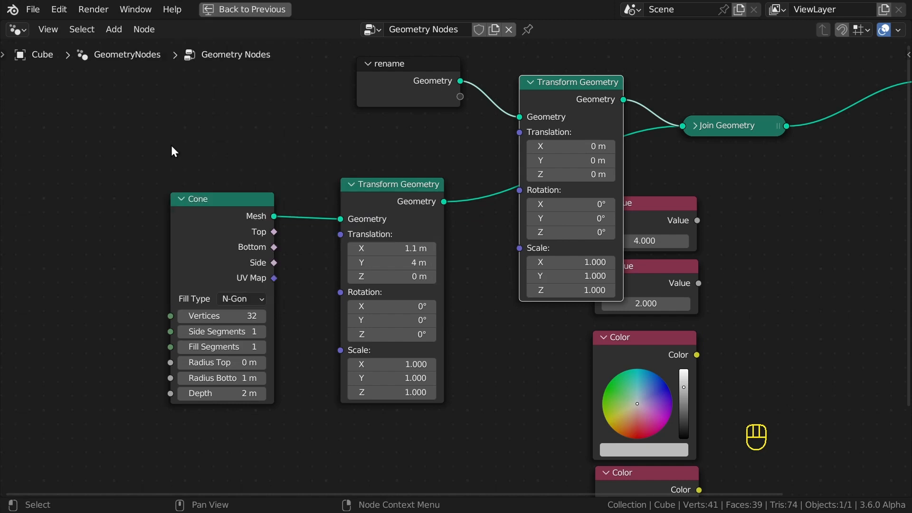
Step: Add a second Cone node from the Primitives in Quick Favorites, place it beside the existing Cone, and restore the full workspace layout
key("q")
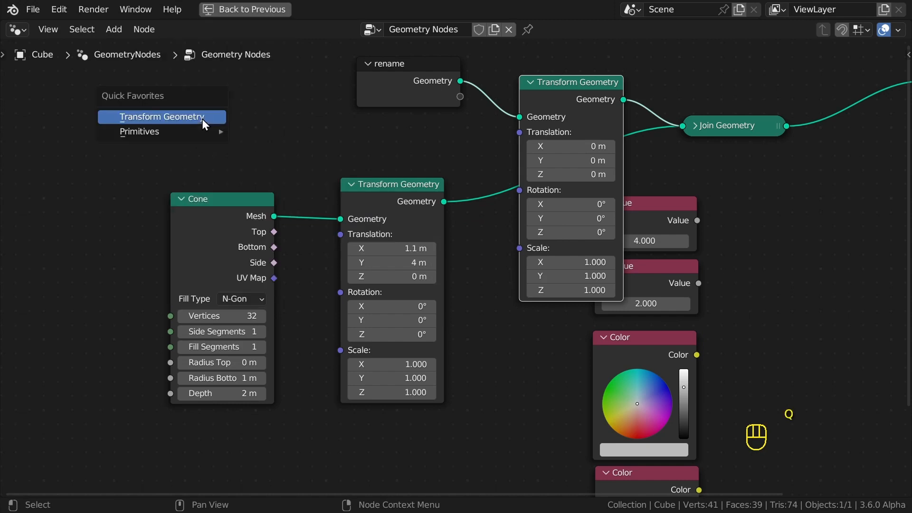
mouse_move(199, 132)
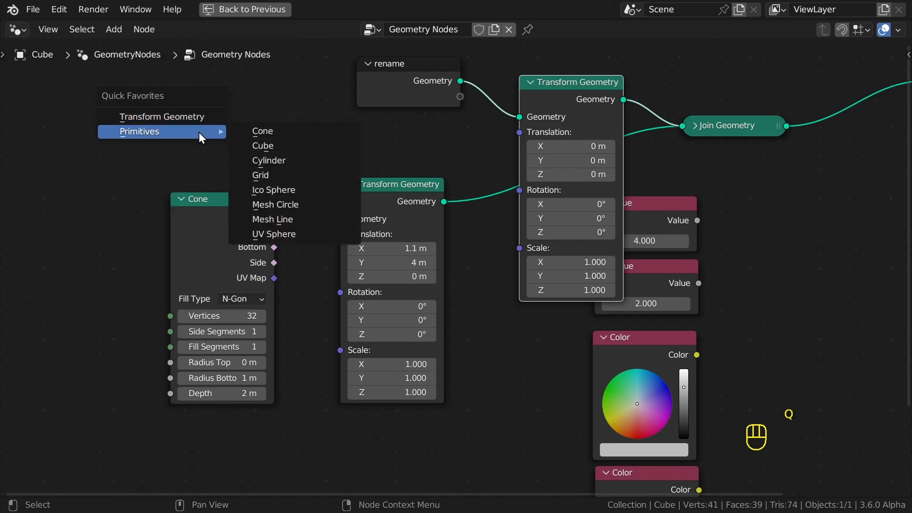
left_click(309, 132)
left_click(40, 141)
key("ctrl+space")
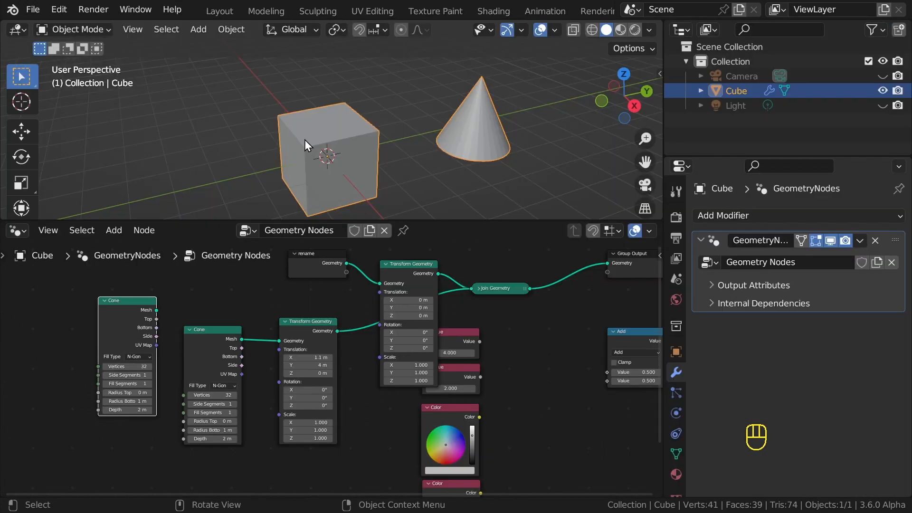